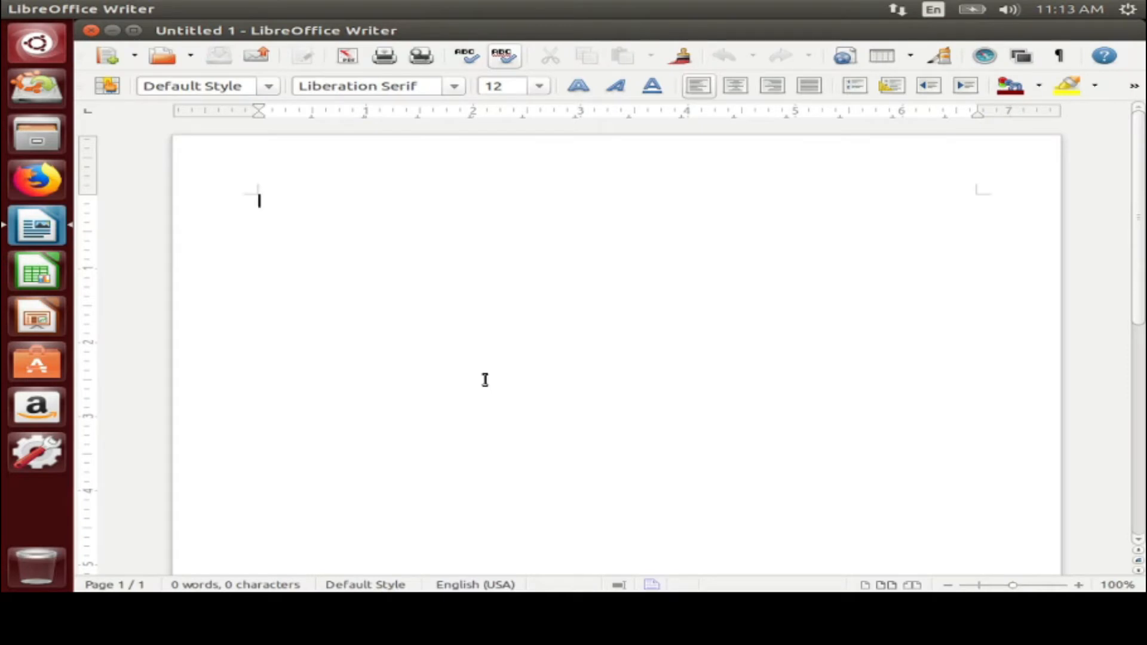
# Type the pronunciation 'oo-boon-too' into the blank Untitled 1 Writer document
pyautogui.write('oo-')
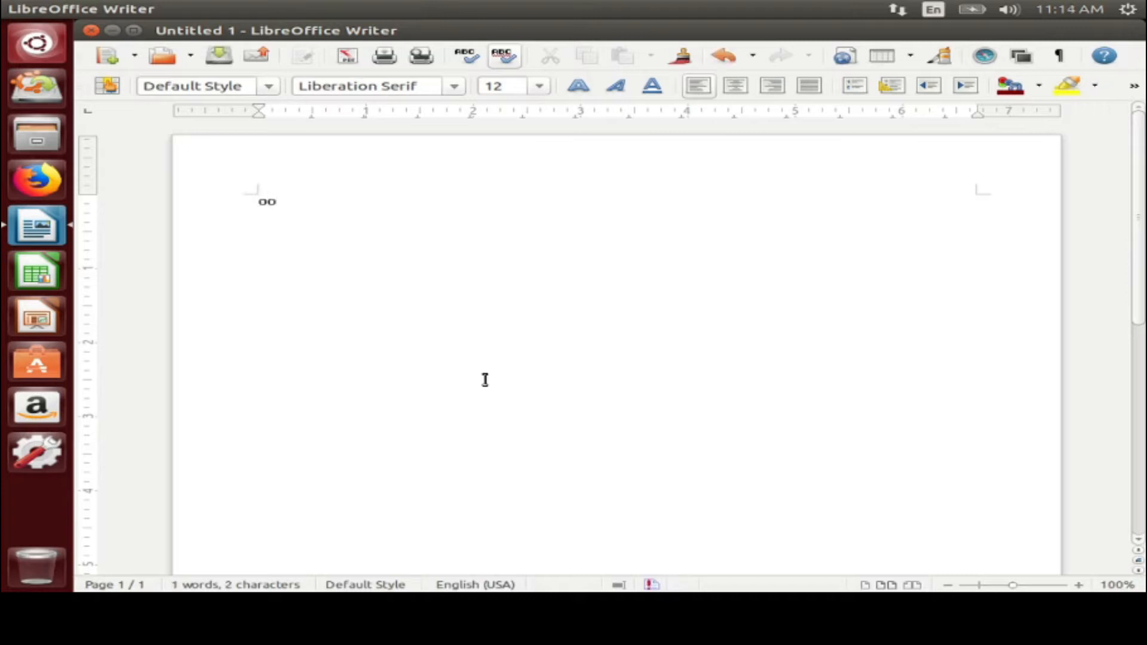
pyautogui.write('boon-too')
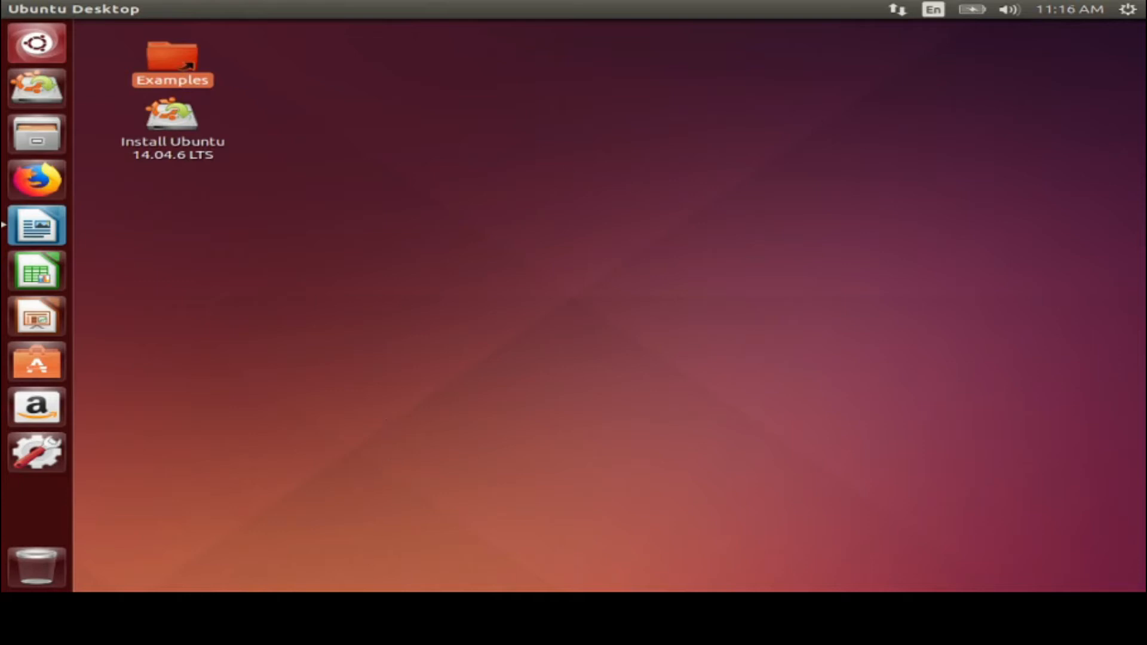
# Launch Firefox and run a Google search for 'ubuntu download' from the address bar
pyautogui.click(24, 187)
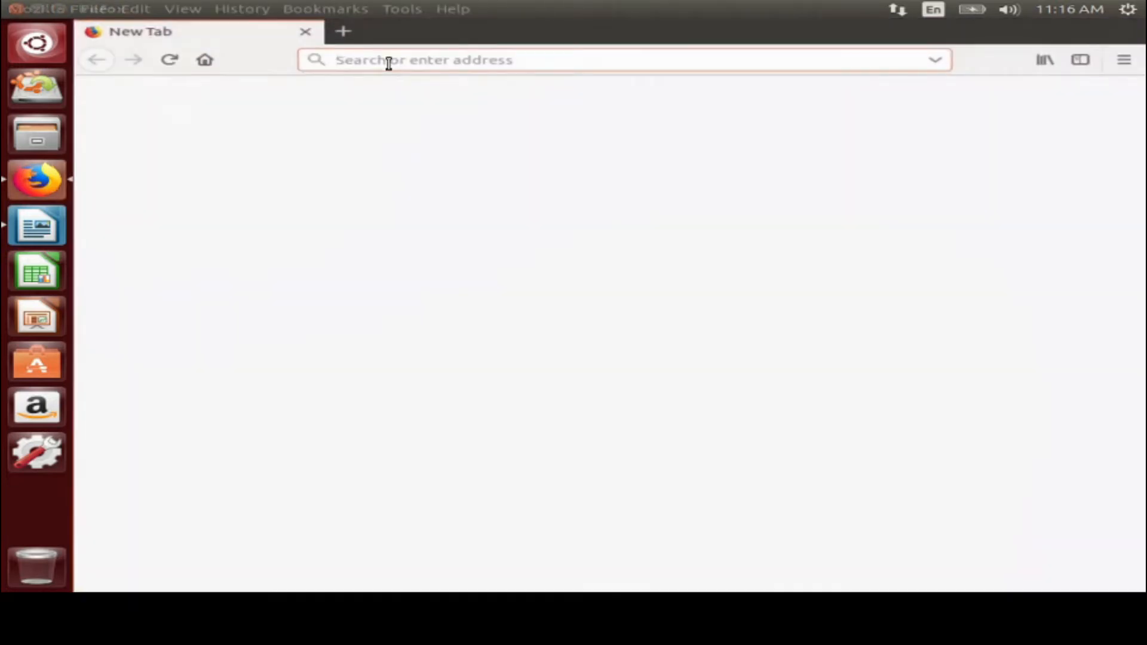
pyautogui.write('ubuntu')
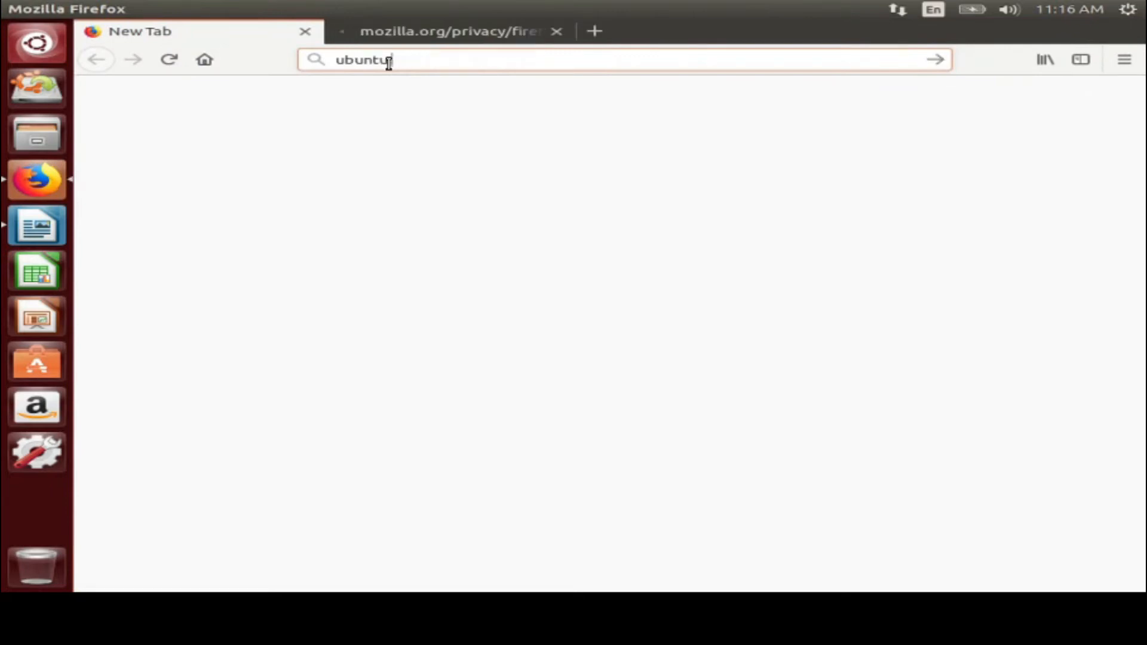
pyautogui.write(' download')
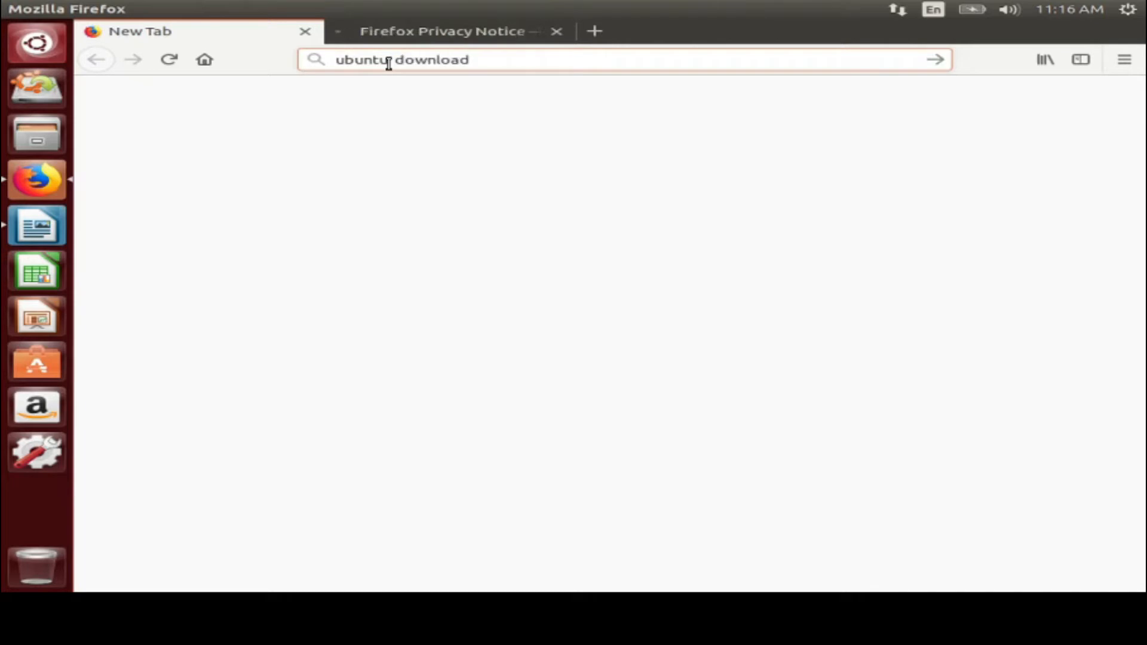
pyautogui.press('Return')
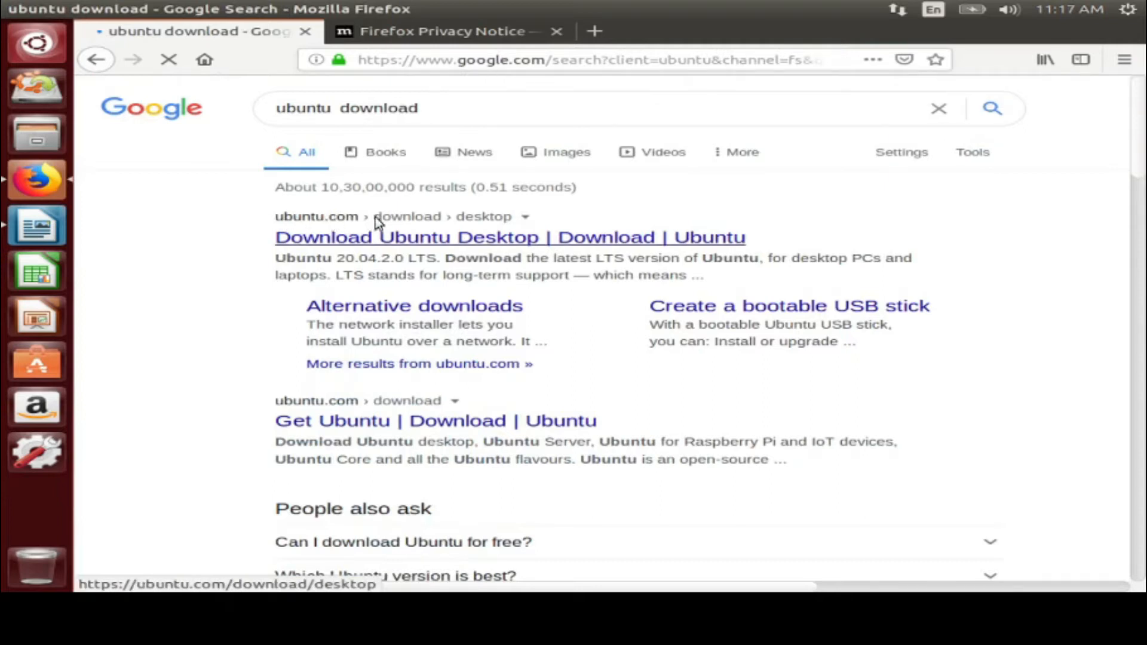
# Highlight the top result's title and open 'Download Ubuntu Desktop | Download | Ubuntu'
pyautogui.moveTo(390, 218); pyautogui.dragTo(264, 212)
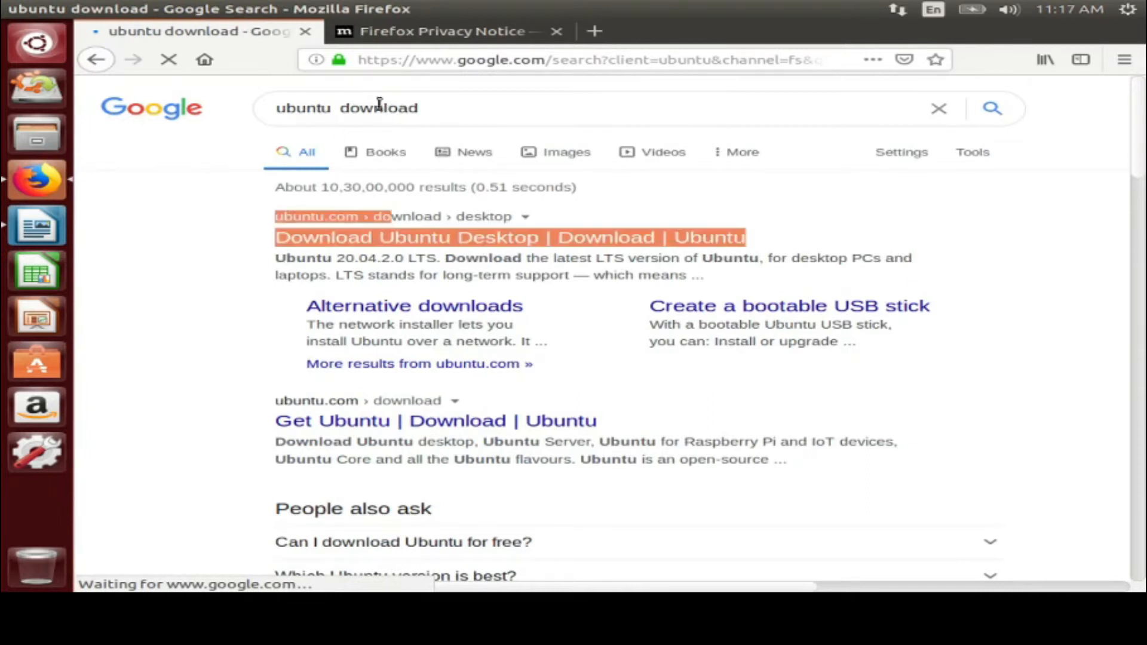
pyautogui.click(366, 247)
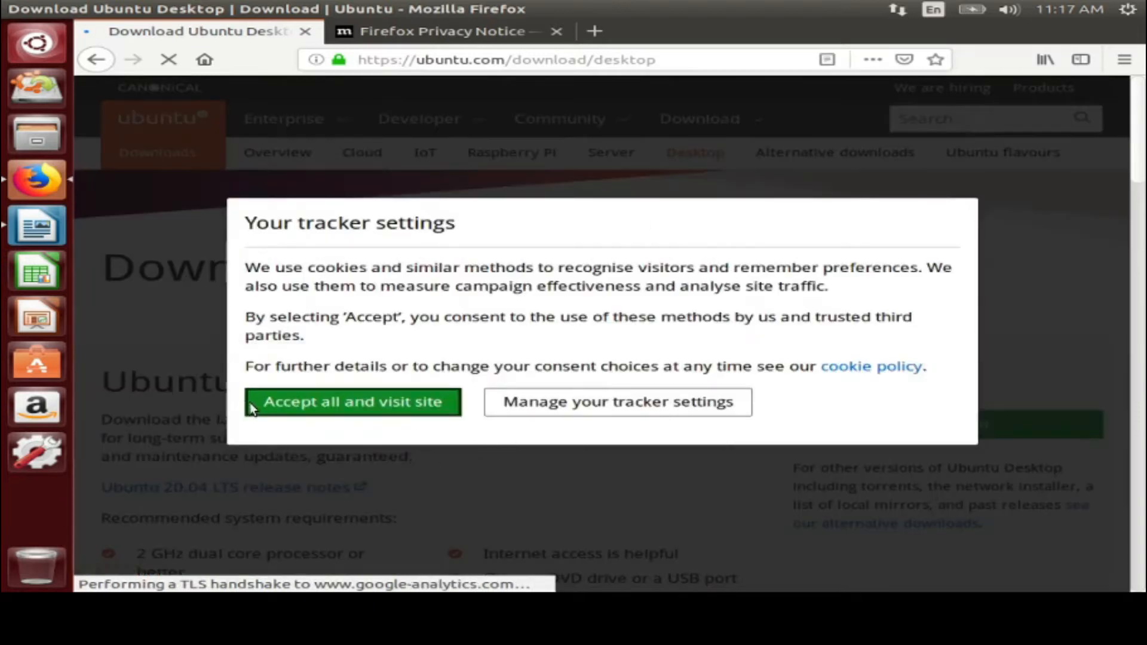
# Accept all trackers, then highlight the Ubuntu 20.04.2.0 LTS heading and the DVD/USB requirement
pyautogui.click(354, 398)
pyautogui.scroll(-4, 486, 443)
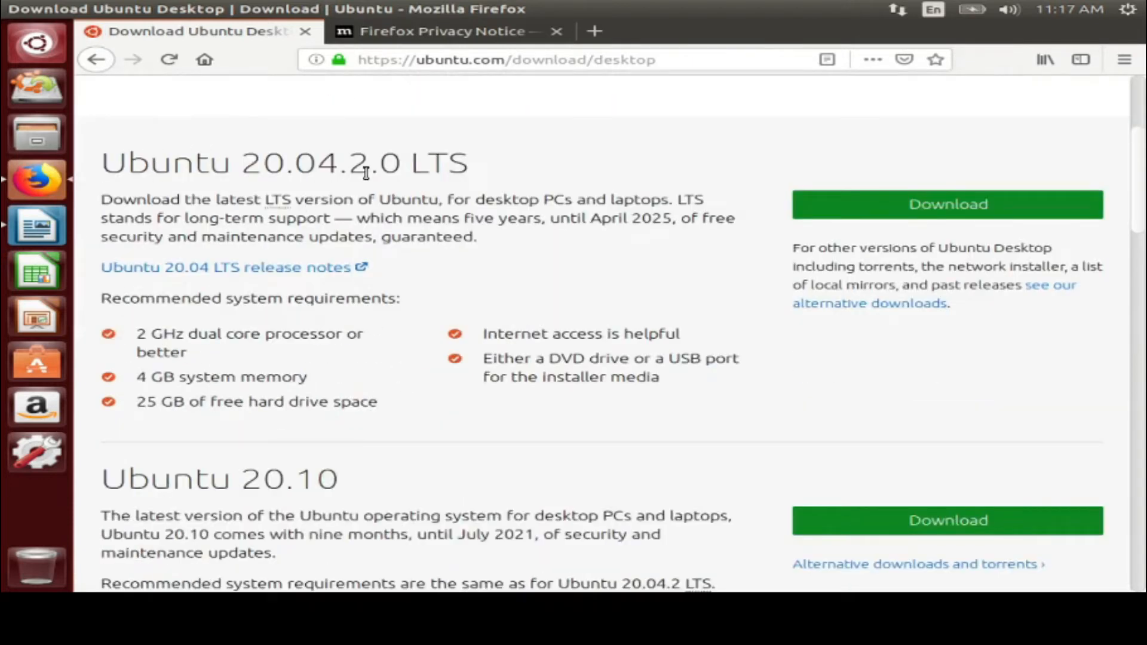
pyautogui.moveTo(366, 173); pyautogui.dragTo(100, 170)
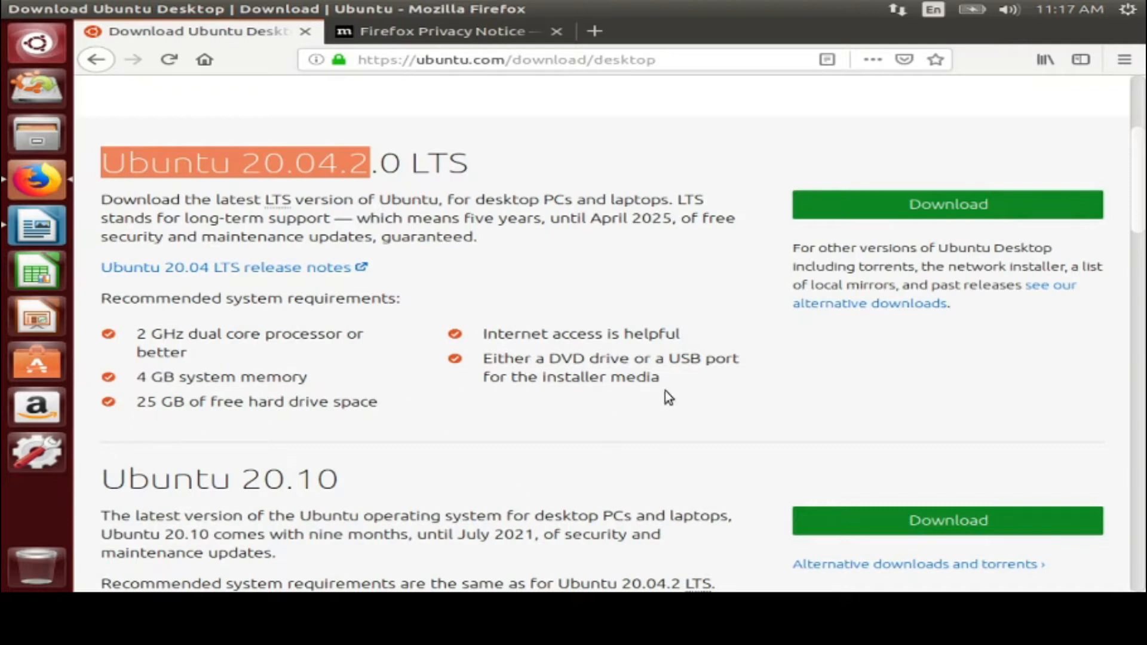
pyautogui.tripleClick(504, 357)
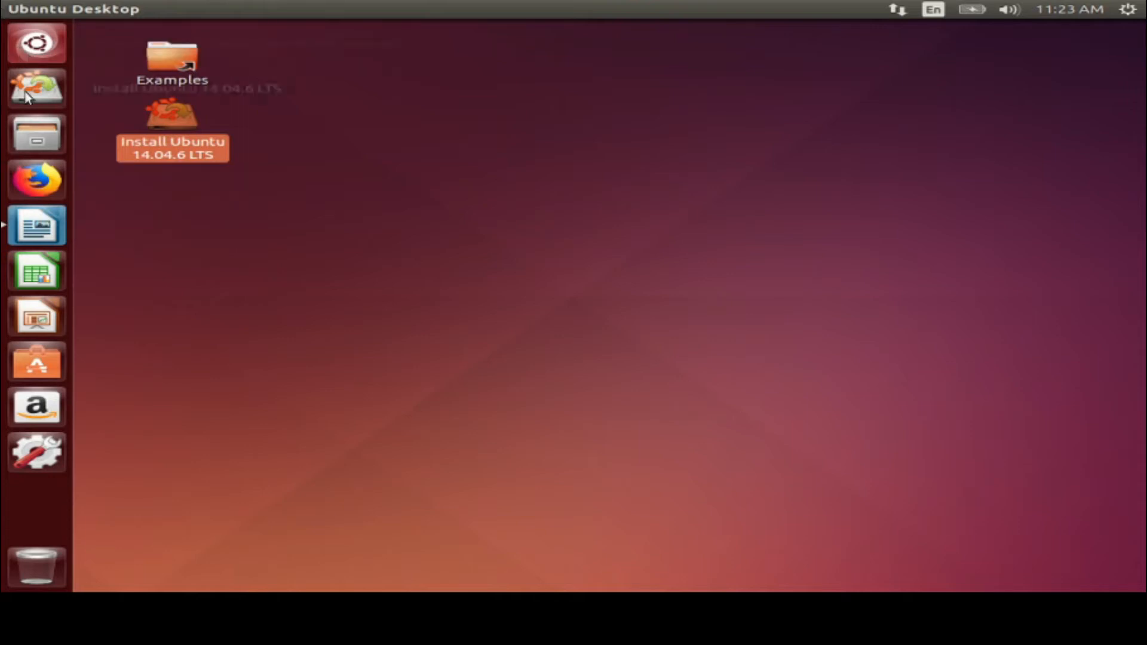
# Open Files on the Home folder and point out its Desktop folder
pyautogui.click(26, 131)
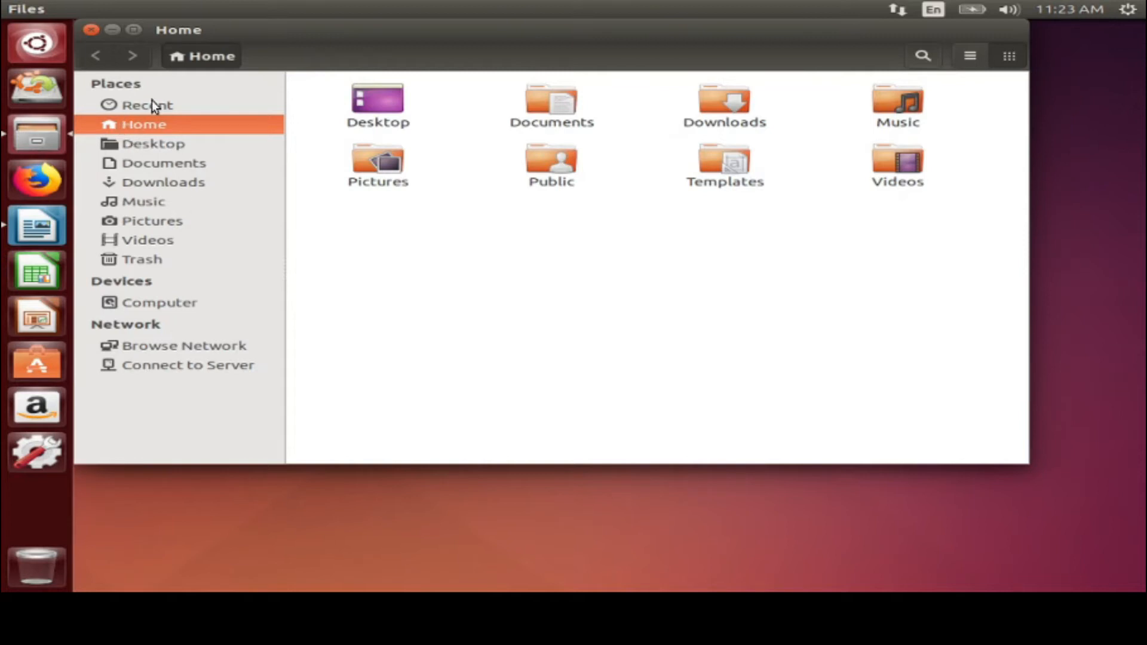
pyautogui.click(366, 133)
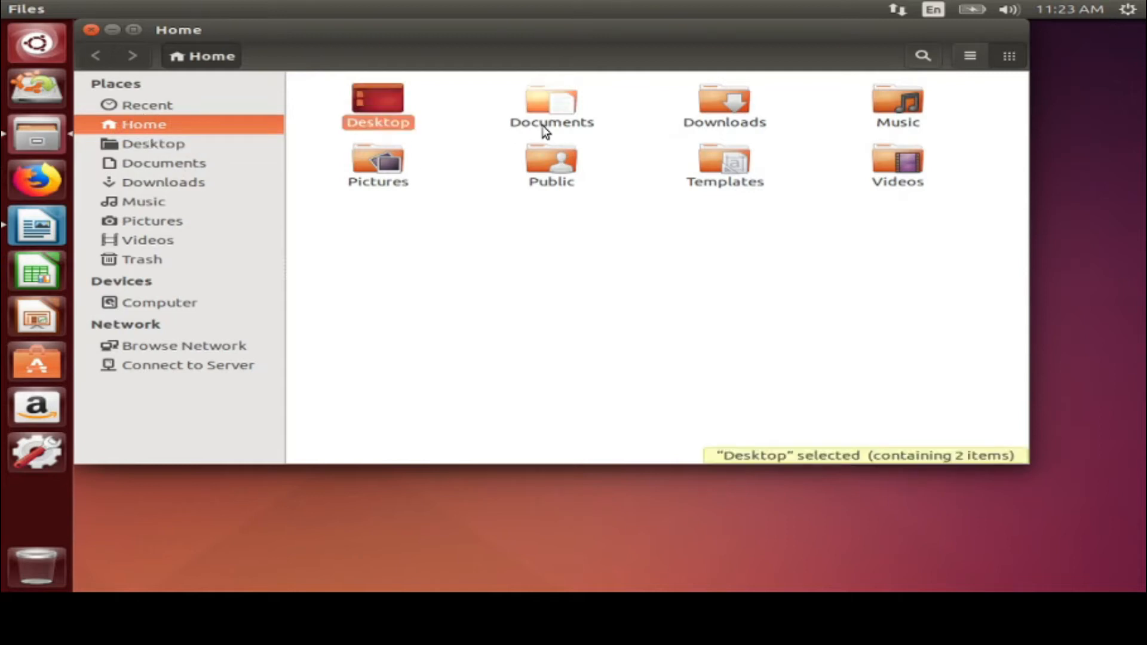
pyautogui.click(542, 126)
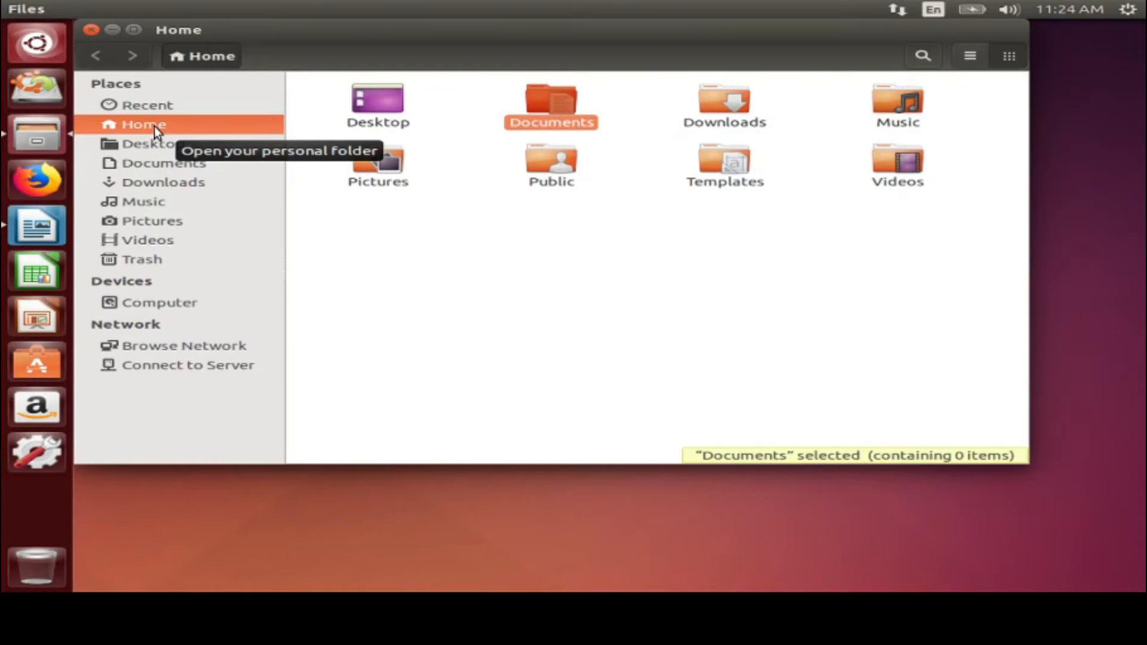
pyautogui.click(745, 111)
pyautogui.click(900, 113)
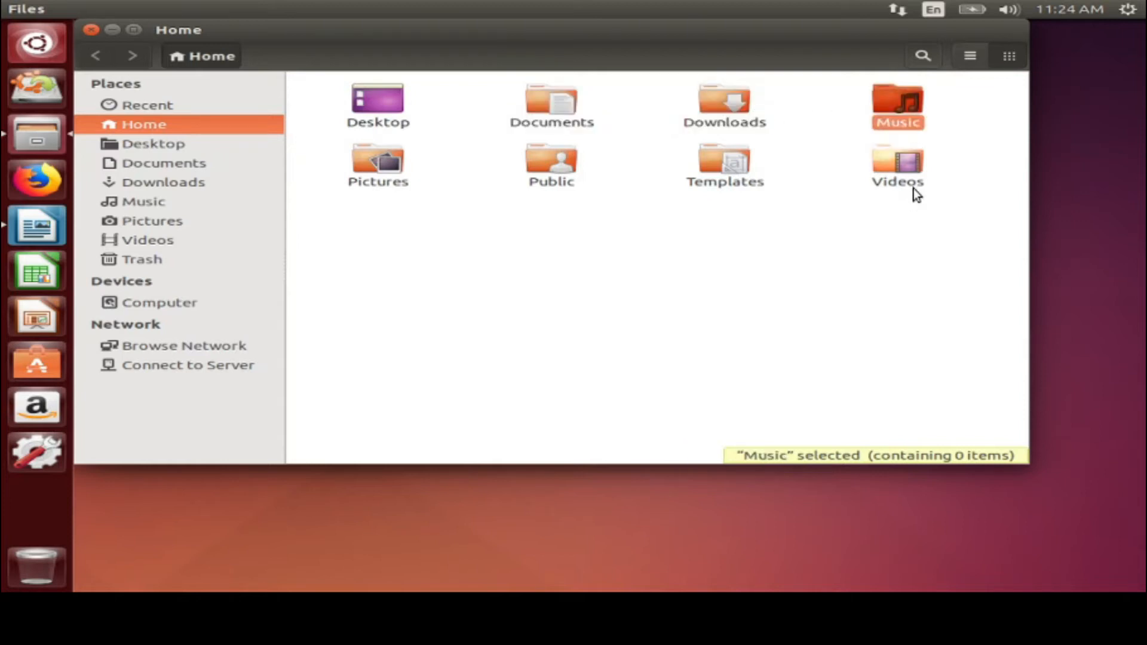
pyautogui.click(913, 186)
pyautogui.click(699, 182)
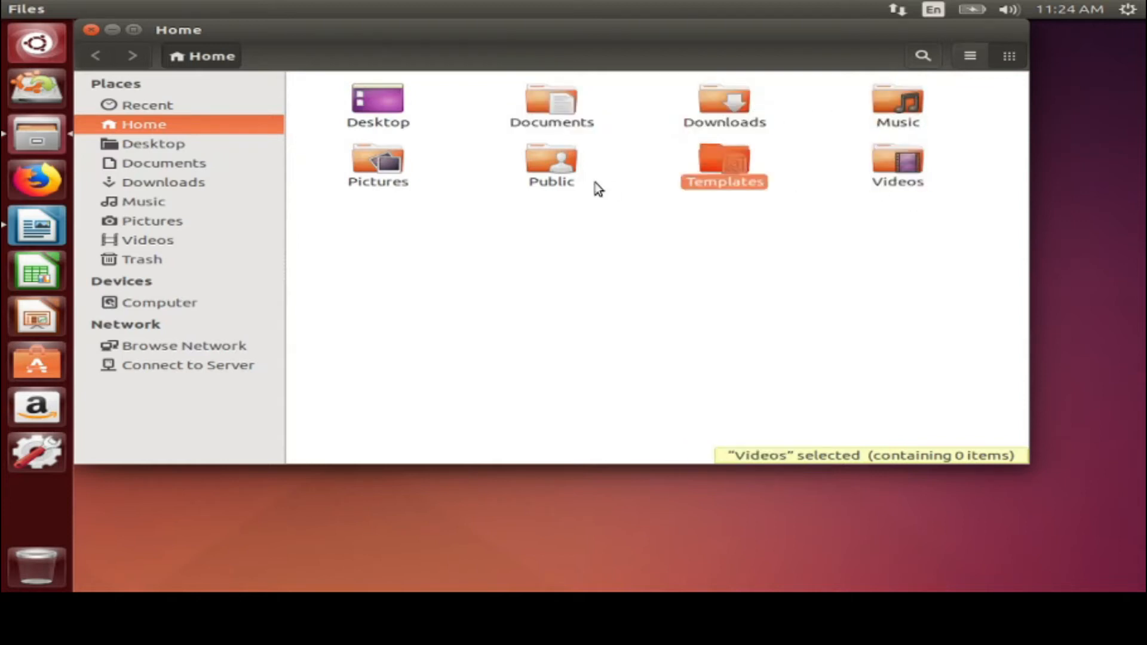
pyautogui.click(553, 176)
pyautogui.click(389, 175)
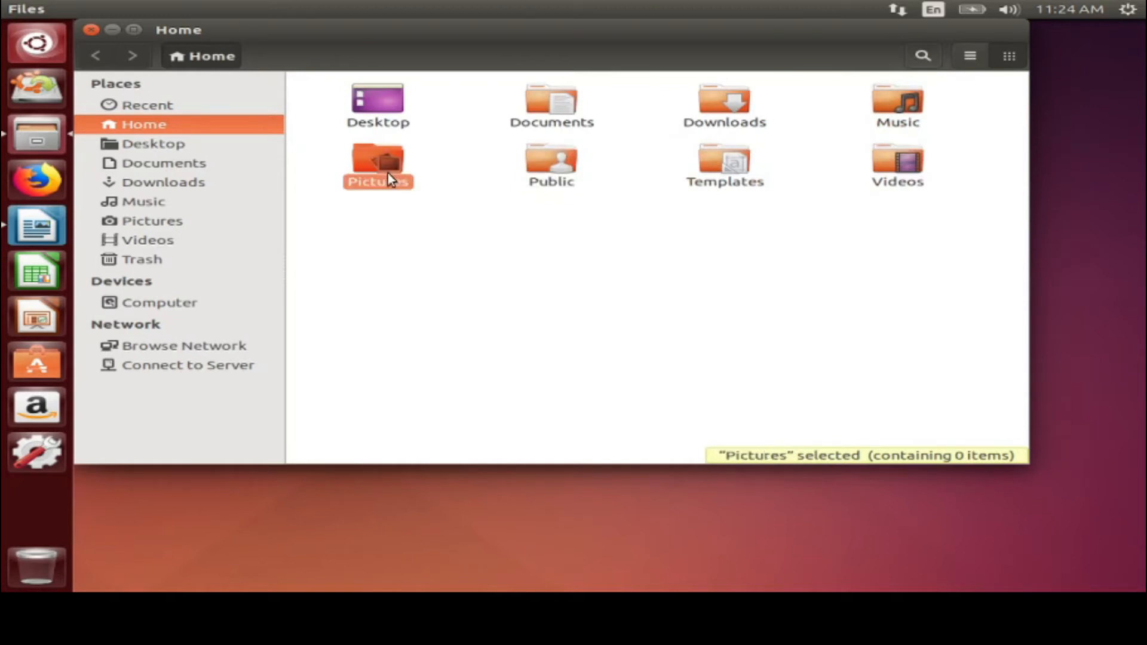
# Browse the Desktop, Documents and Trash folders, then the Computer root file system
pyautogui.click(152, 144)
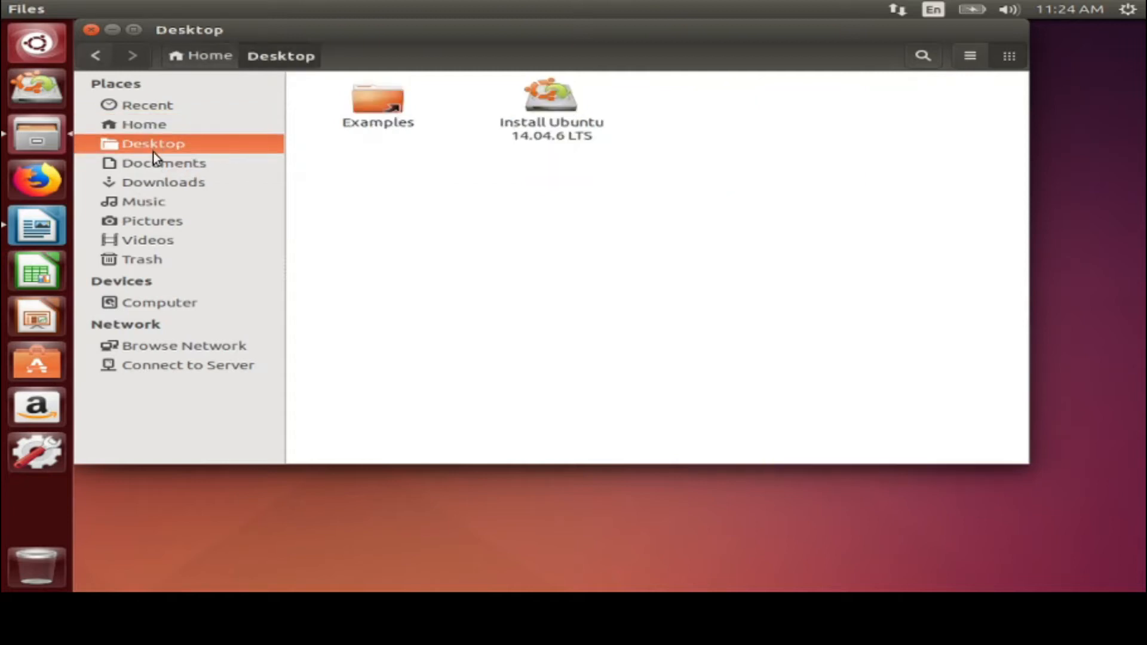
pyautogui.click(135, 165)
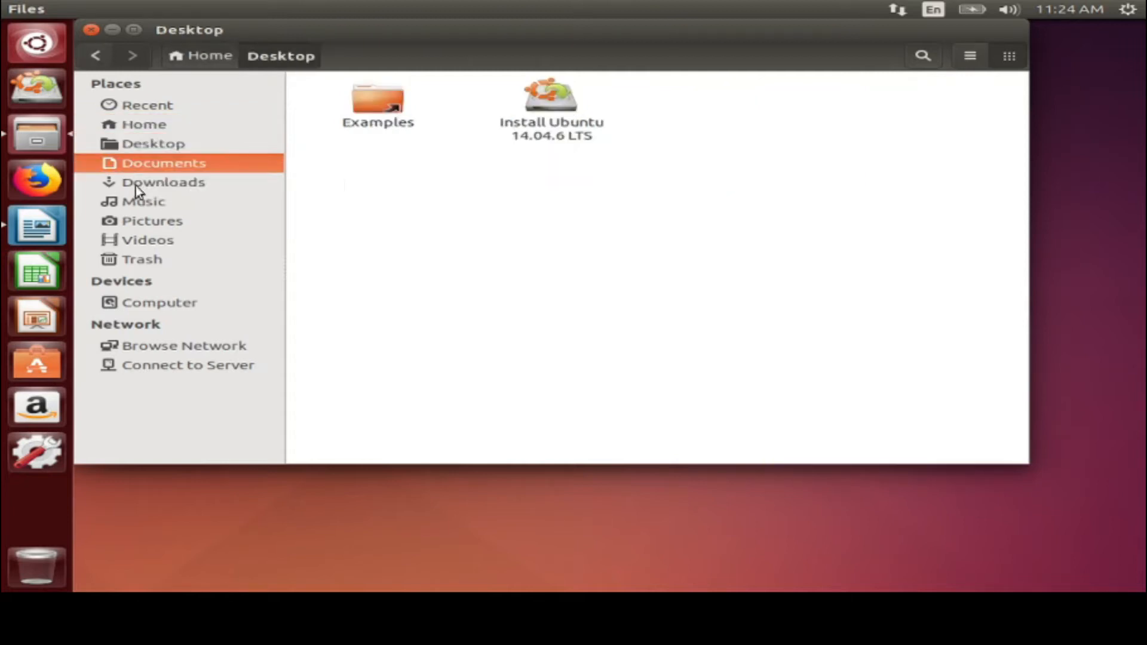
pyautogui.click(140, 260)
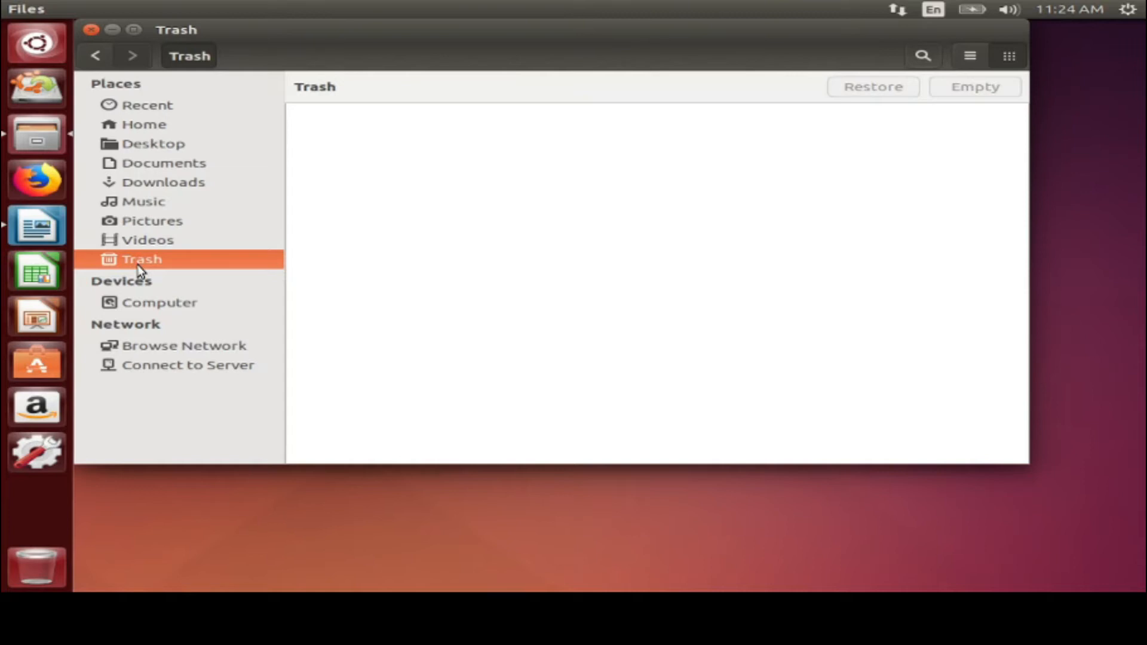
pyautogui.click(139, 301)
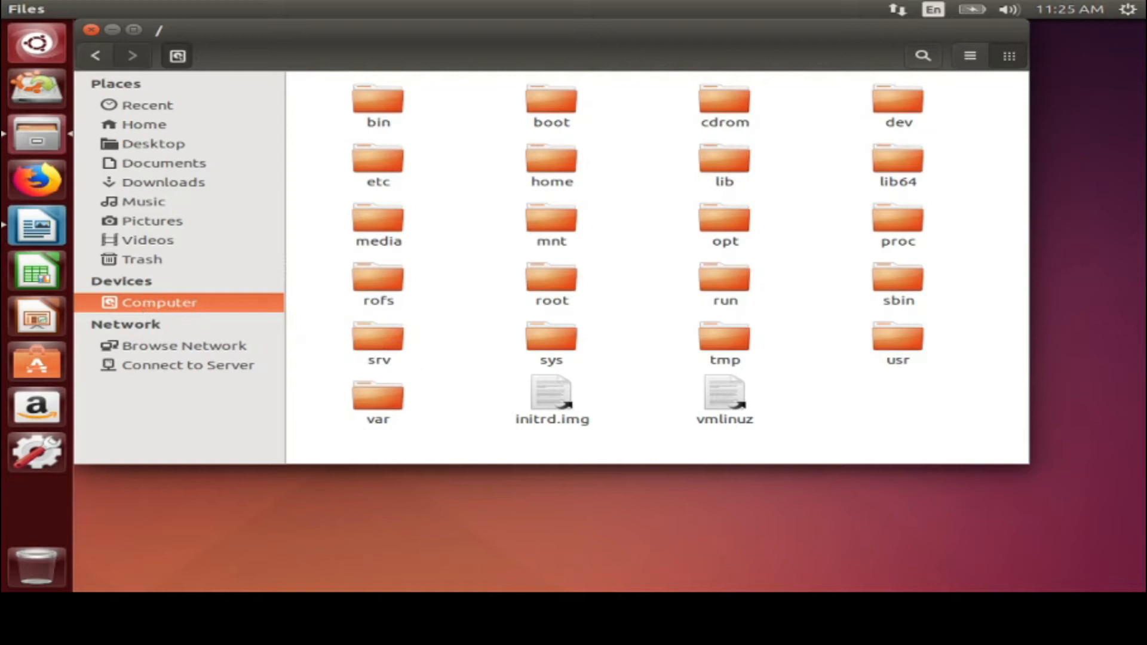
# Open media/cdrom, select all the installer disc's items, then return to media and the root
pyautogui.doubleClick(377, 224)
pyautogui.moveTo(313, 94); pyautogui.dragTo(439, 131)
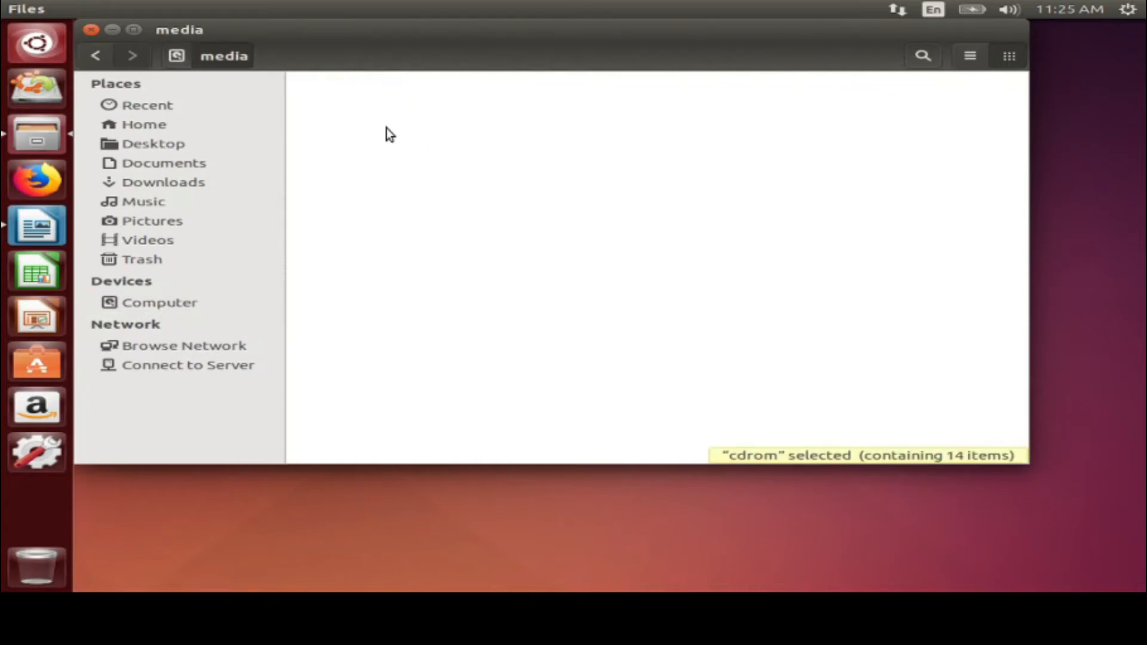
pyautogui.click(98, 58)
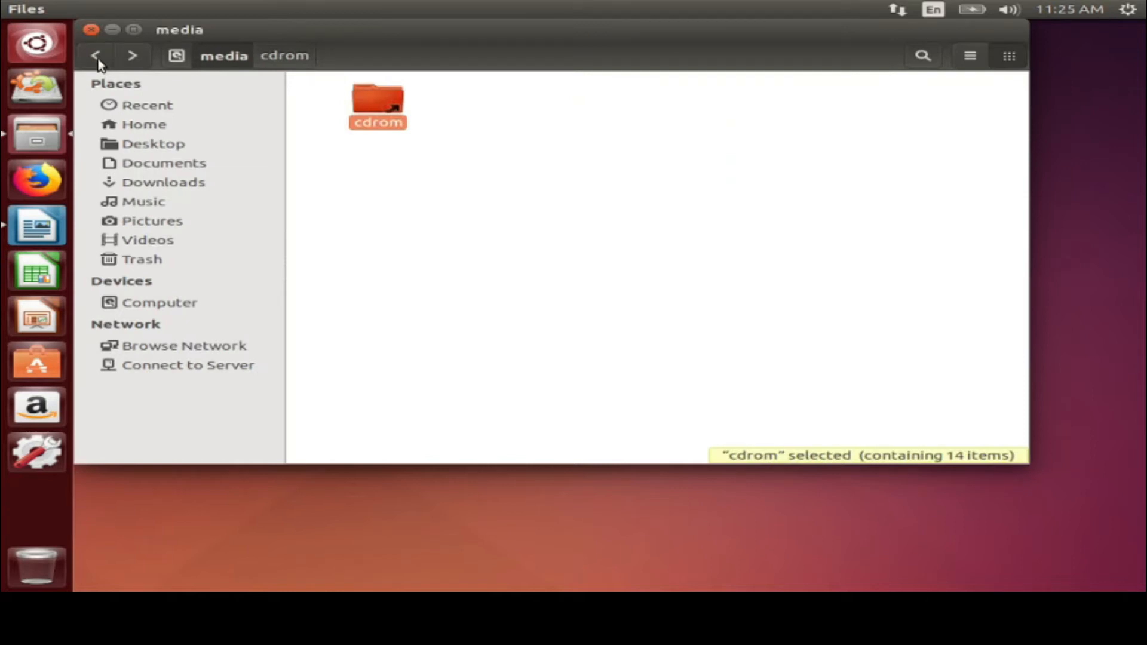
pyautogui.doubleClick(366, 92)
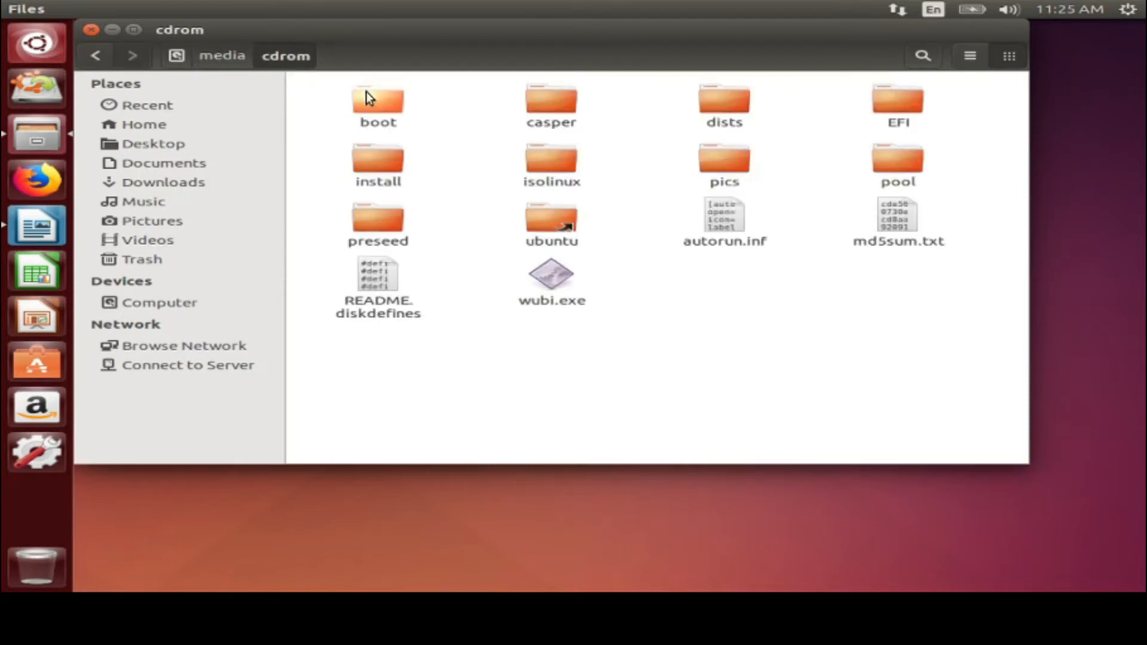
pyautogui.moveTo(991, 279); pyautogui.dragTo(319, 82)
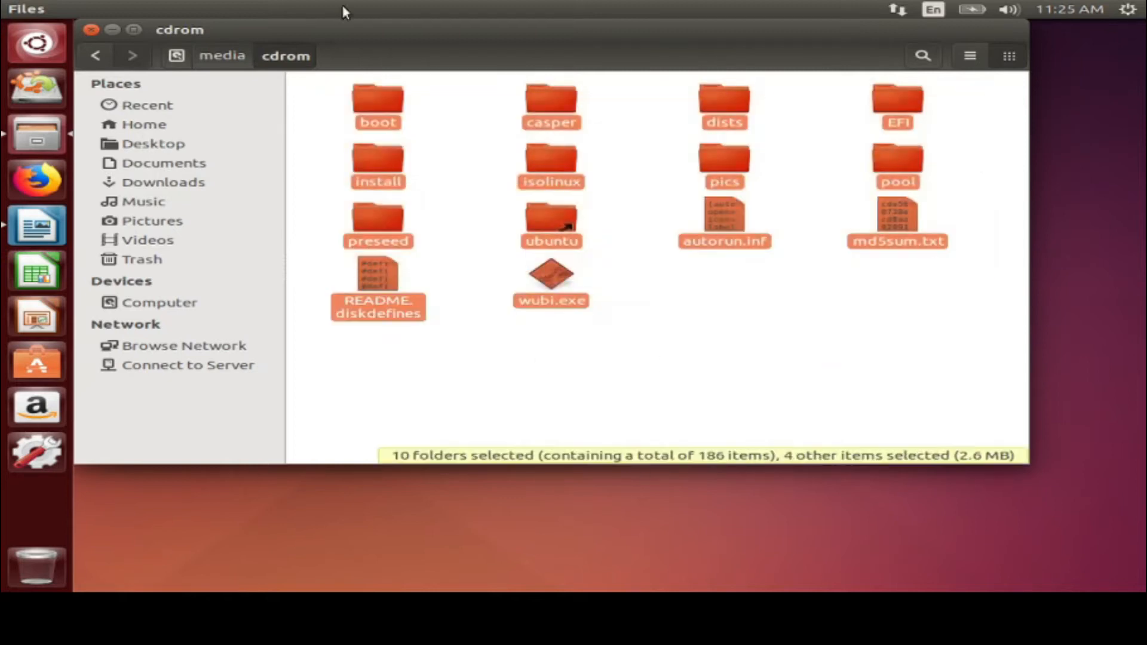
pyautogui.click(201, 59)
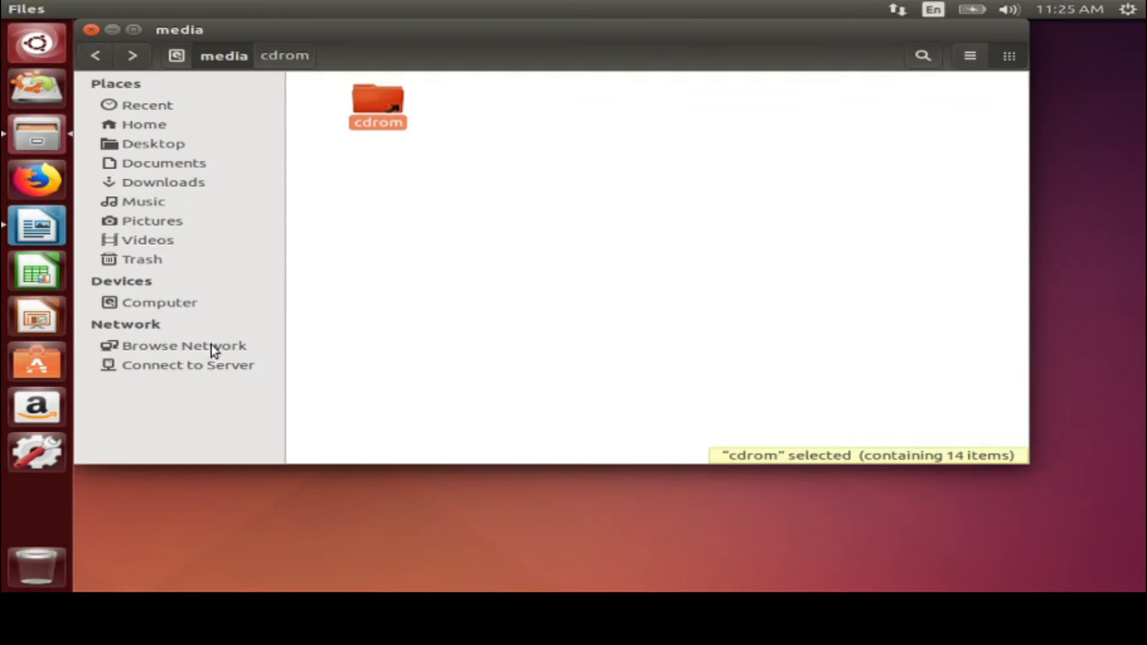
pyautogui.click(139, 301)
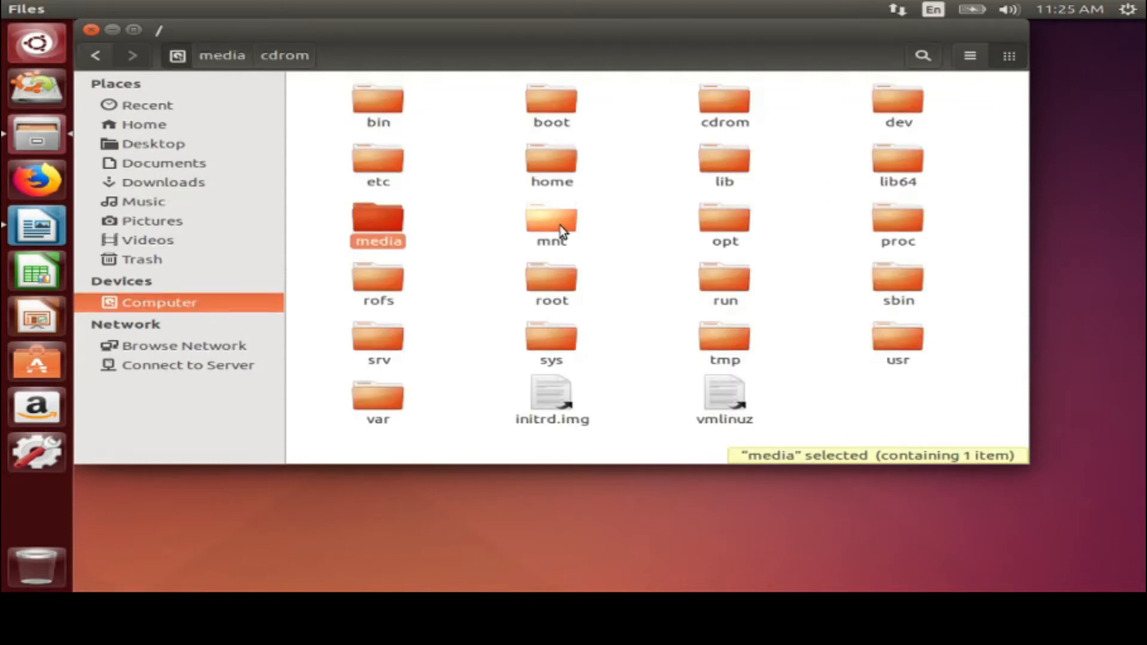
# Open the empty mnt folder, then return to the Computer root folder
pyautogui.doubleClick(561, 230)
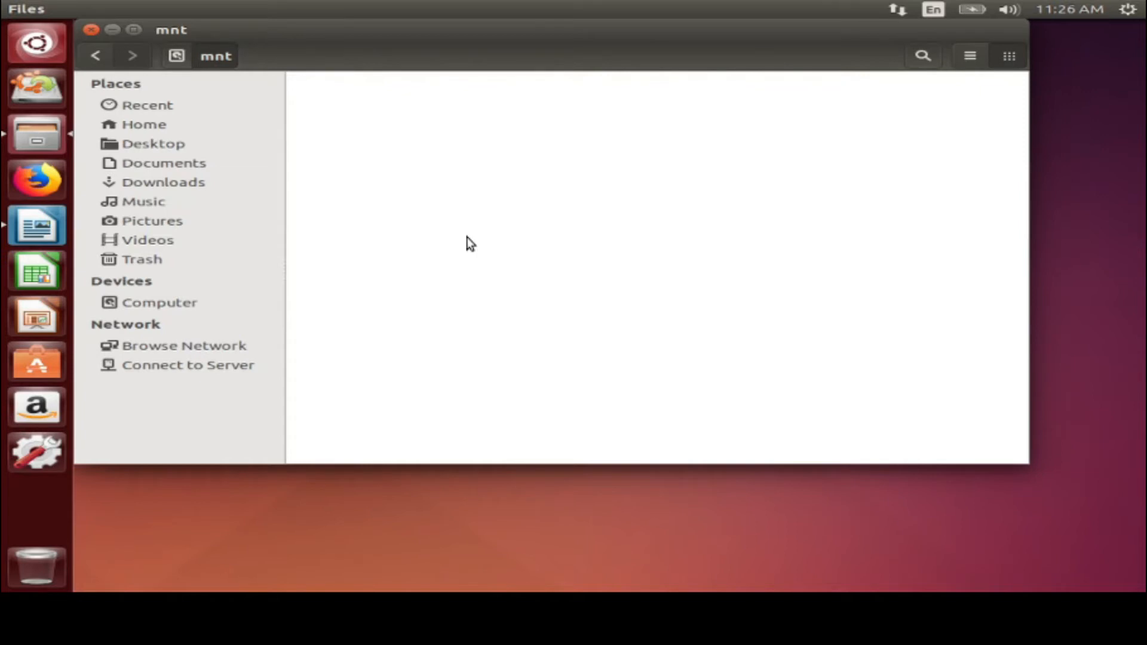
pyautogui.click(152, 303)
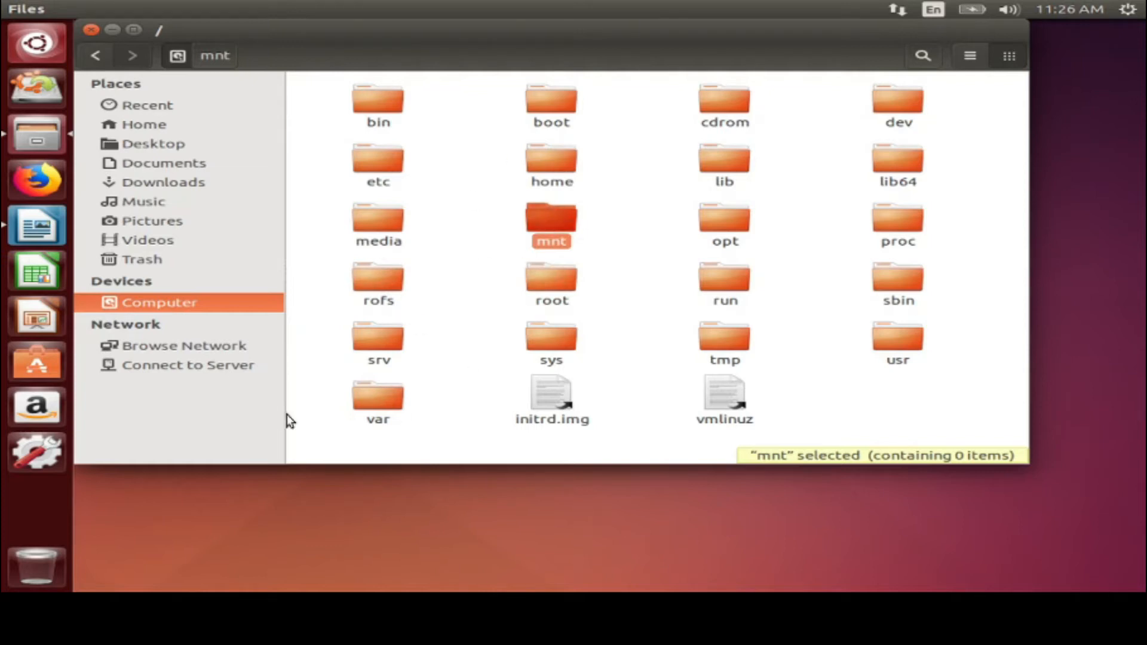
# Try opening Windows Network under Browse Network, dismiss the access error, and close Files
pyautogui.click(176, 352)
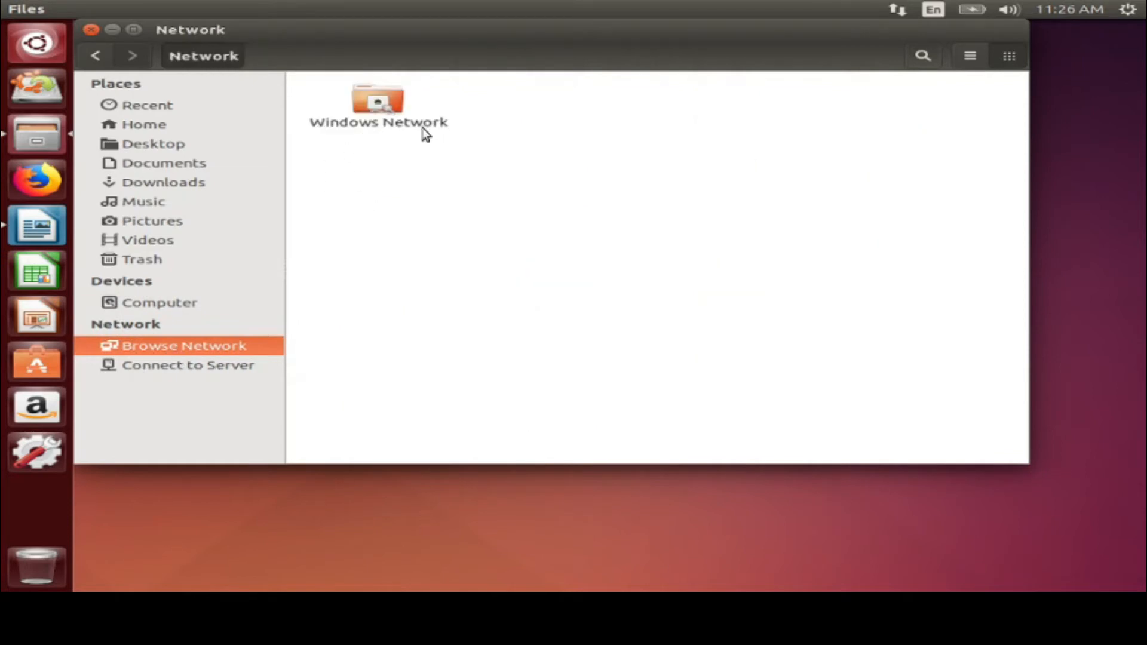
pyautogui.click(386, 119)
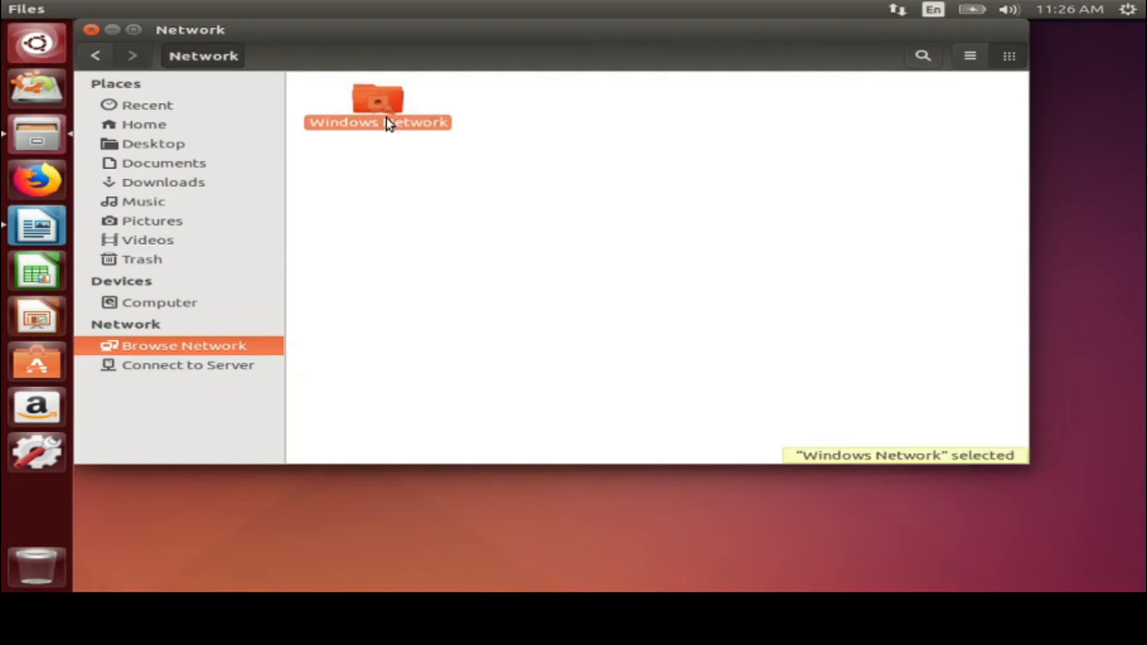
pyautogui.doubleClick(385, 118)
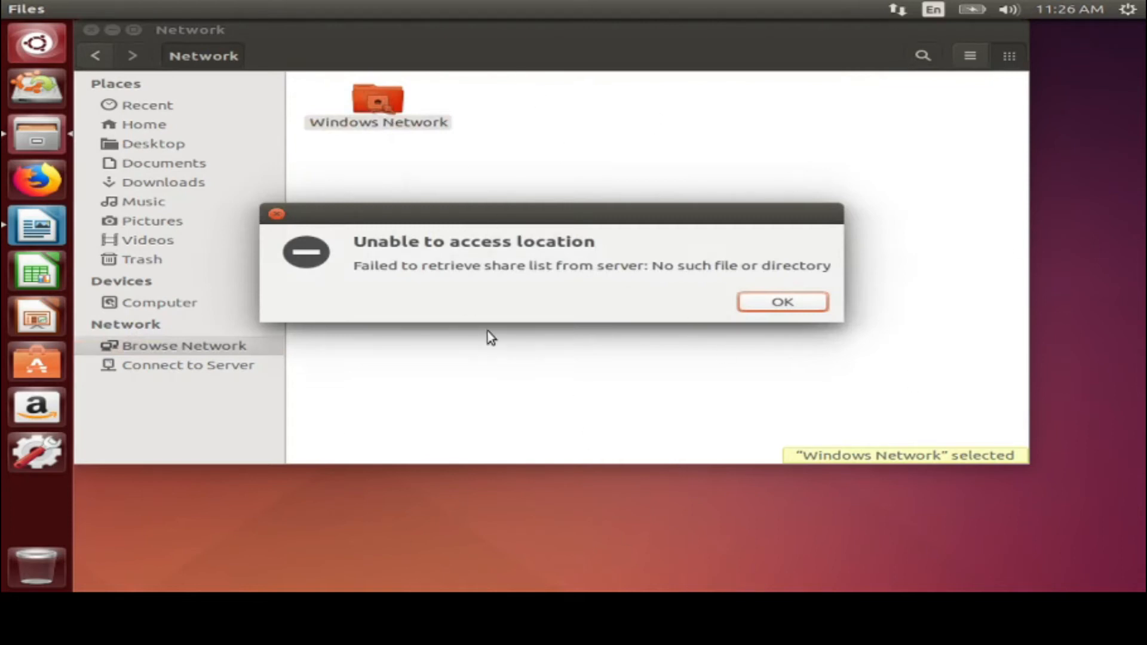
pyautogui.click(771, 304)
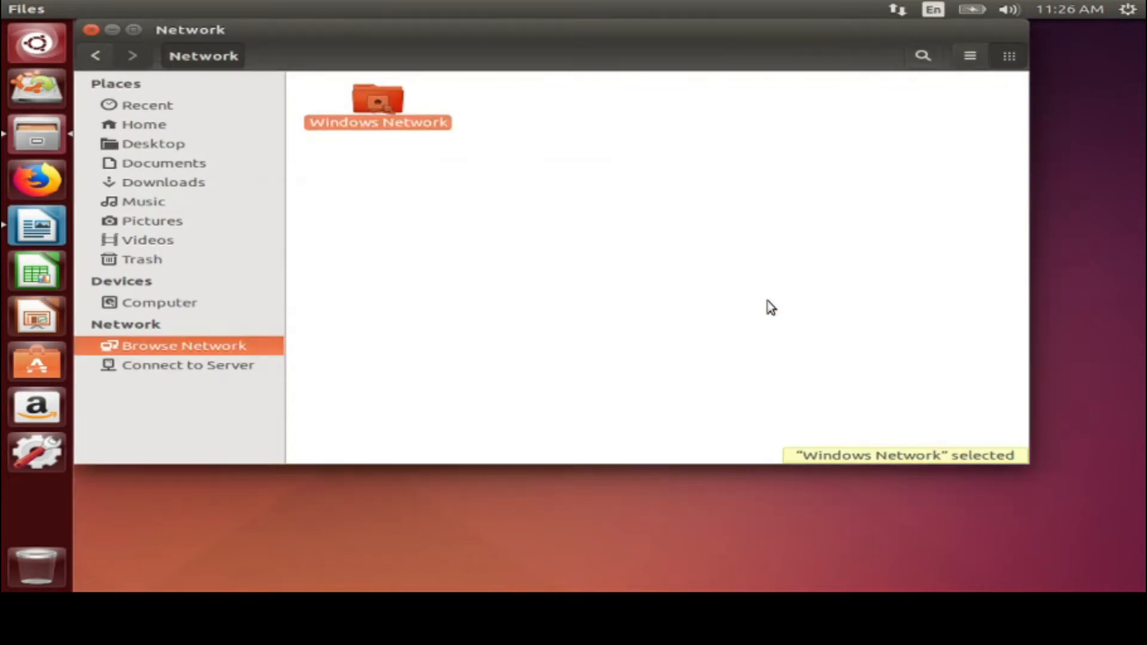
pyautogui.click(87, 33)
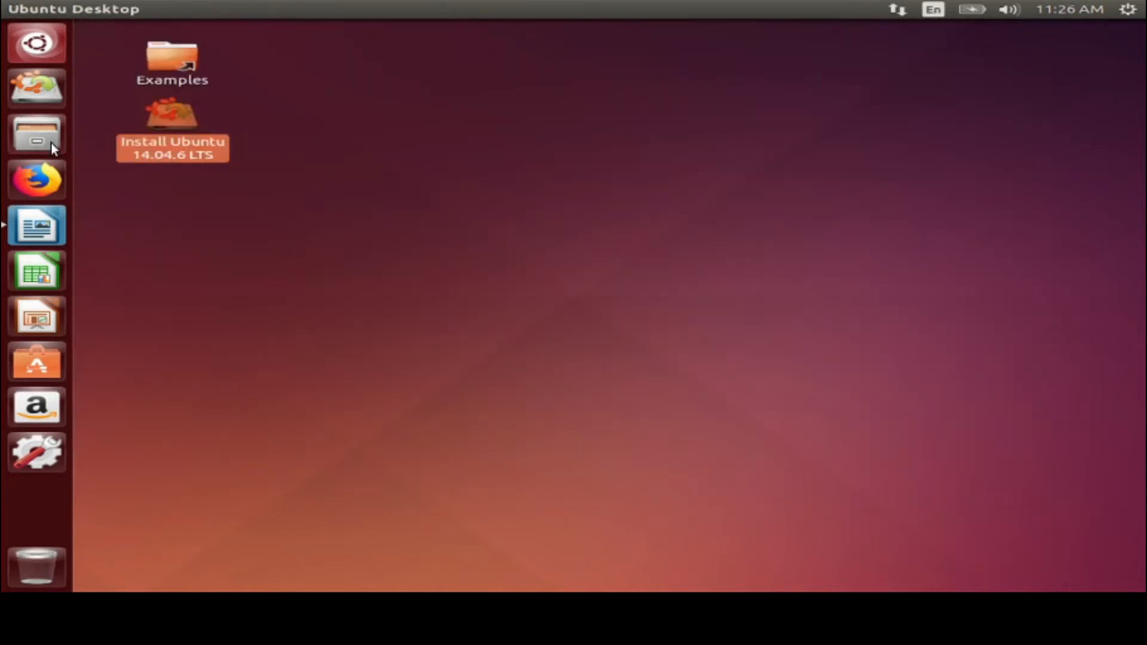
# Launch Firefox to a New Tab page, restore its window size, then close it
pyautogui.click(33, 189)
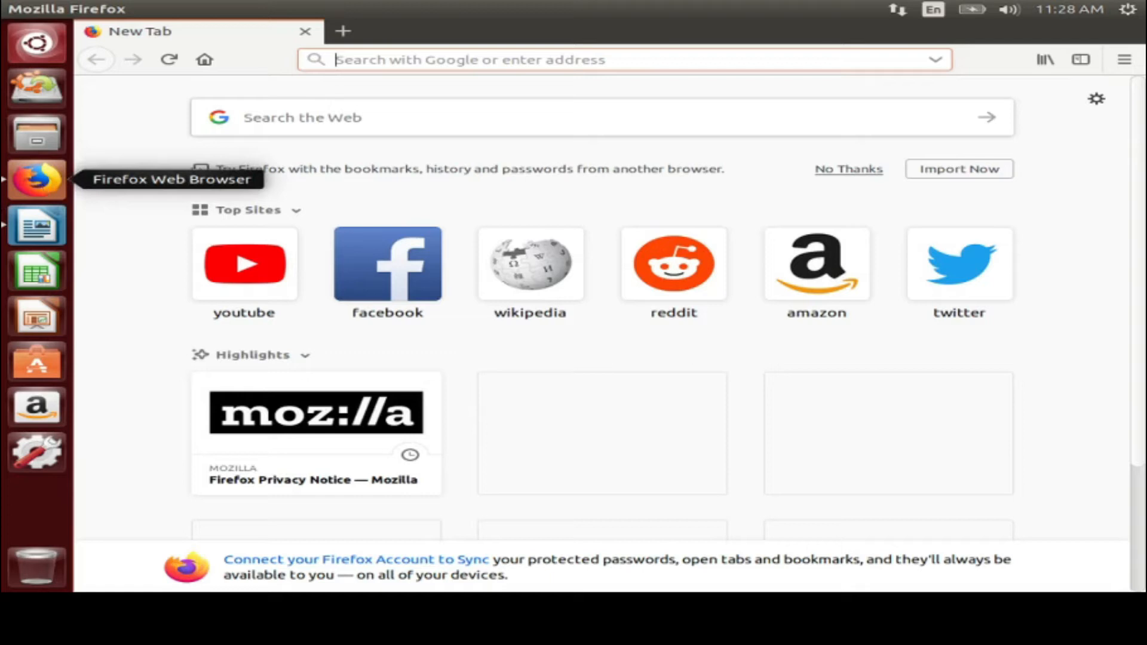
pyautogui.doubleClick(308, 36)
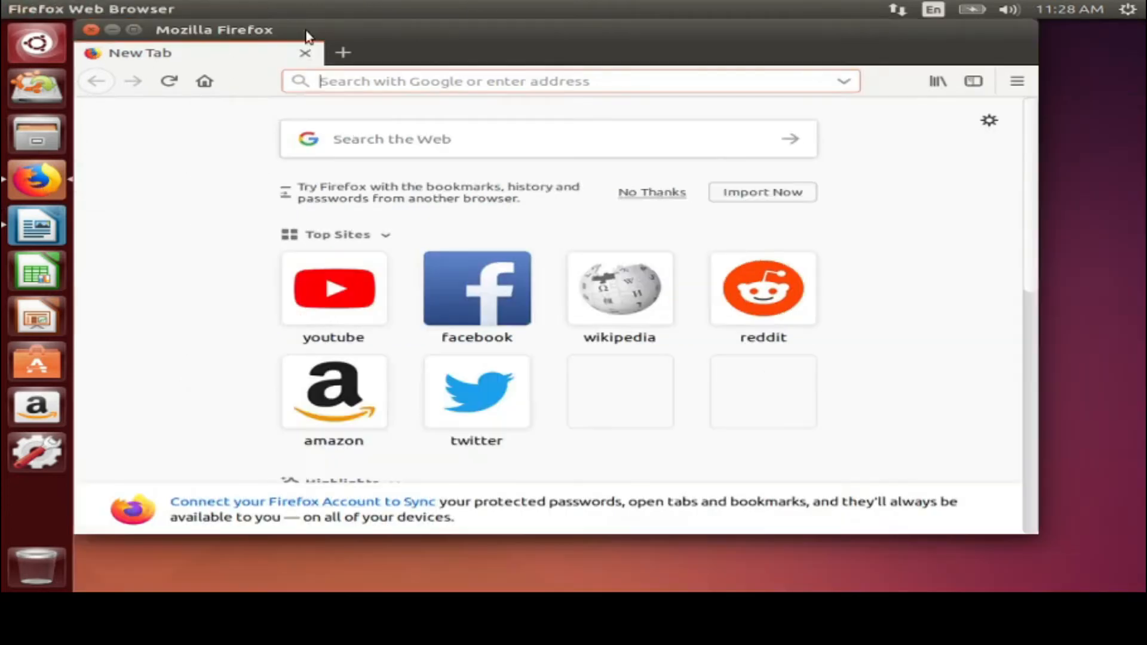
pyautogui.click(92, 31)
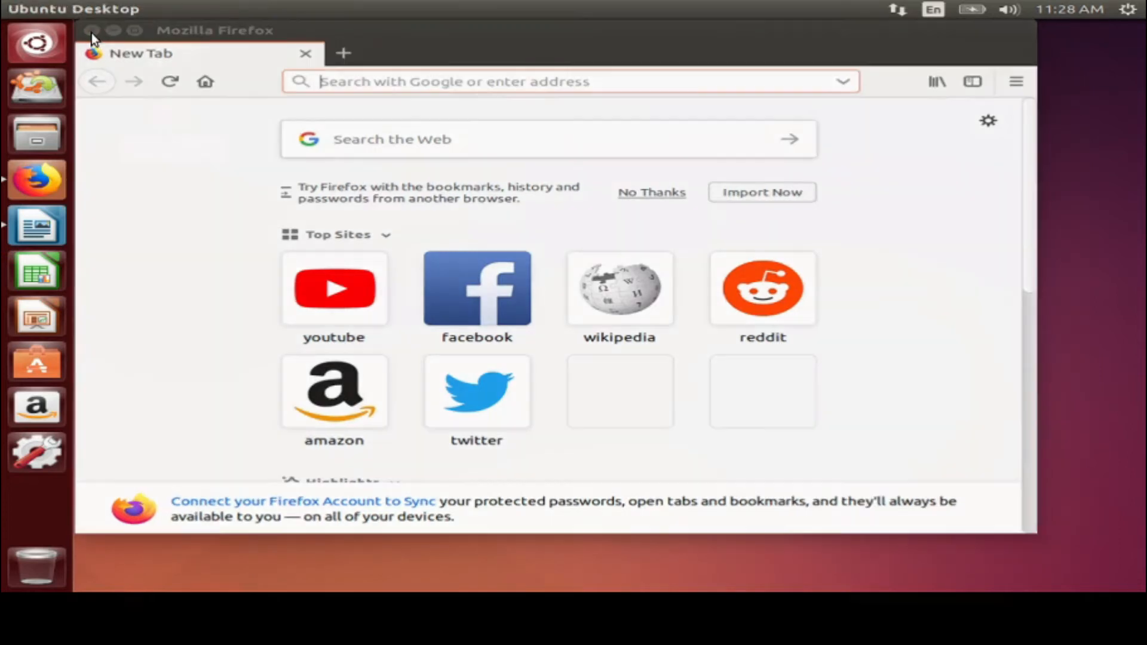
# Bring back LibreOffice Writer's Untitled 1 document reading 'Oo-boon-too'
pyautogui.click(37, 234)
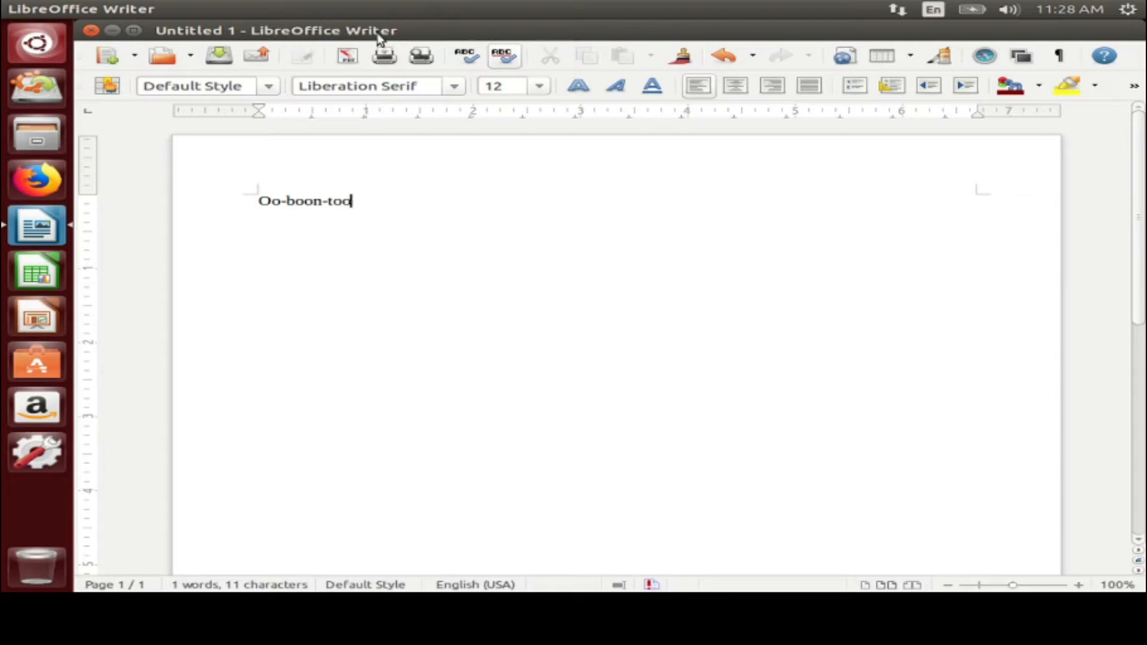
# Launch a blank Calc sheet and select cell D6, then open and close a blank Impress presentation
pyautogui.click(57, 260)
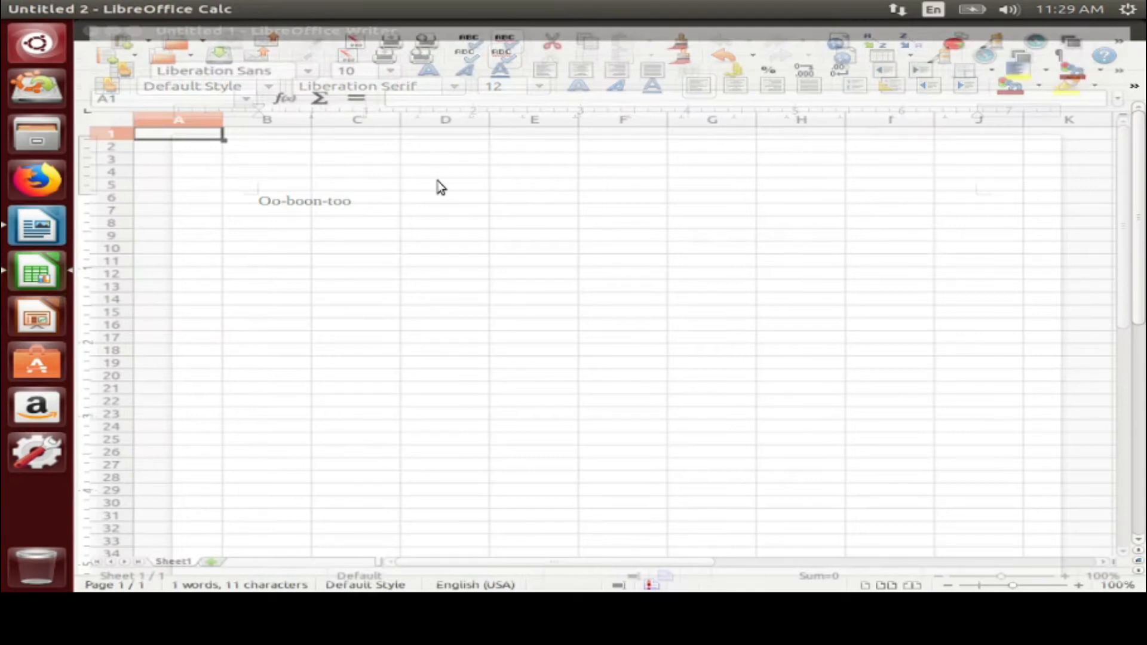
pyautogui.click(447, 196)
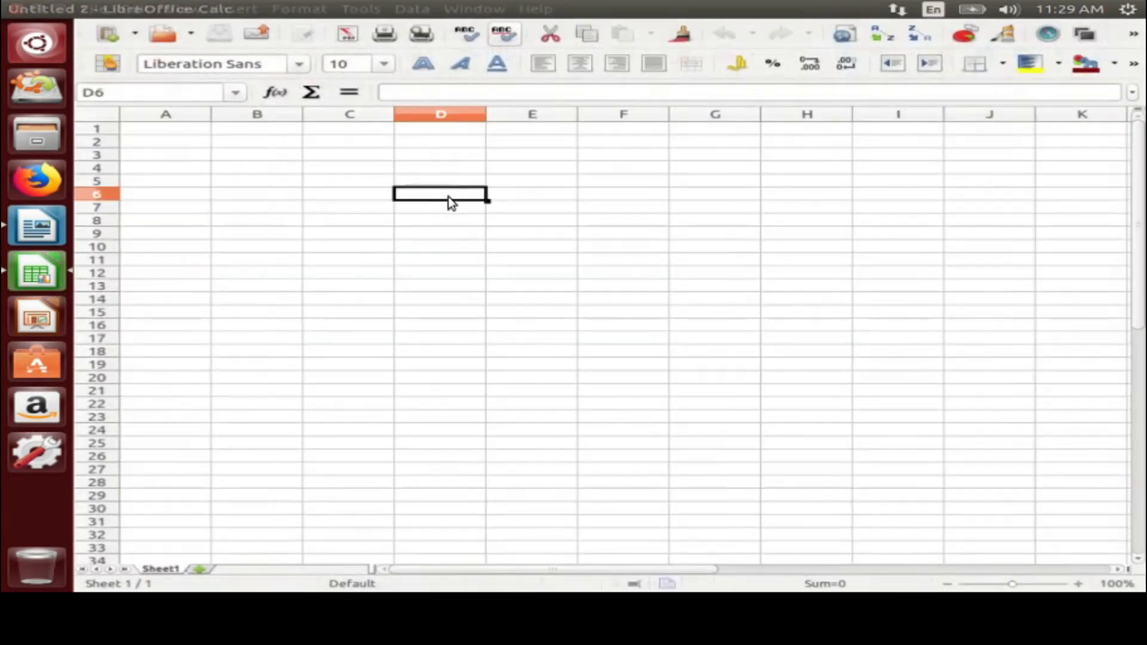
pyautogui.click(45, 326)
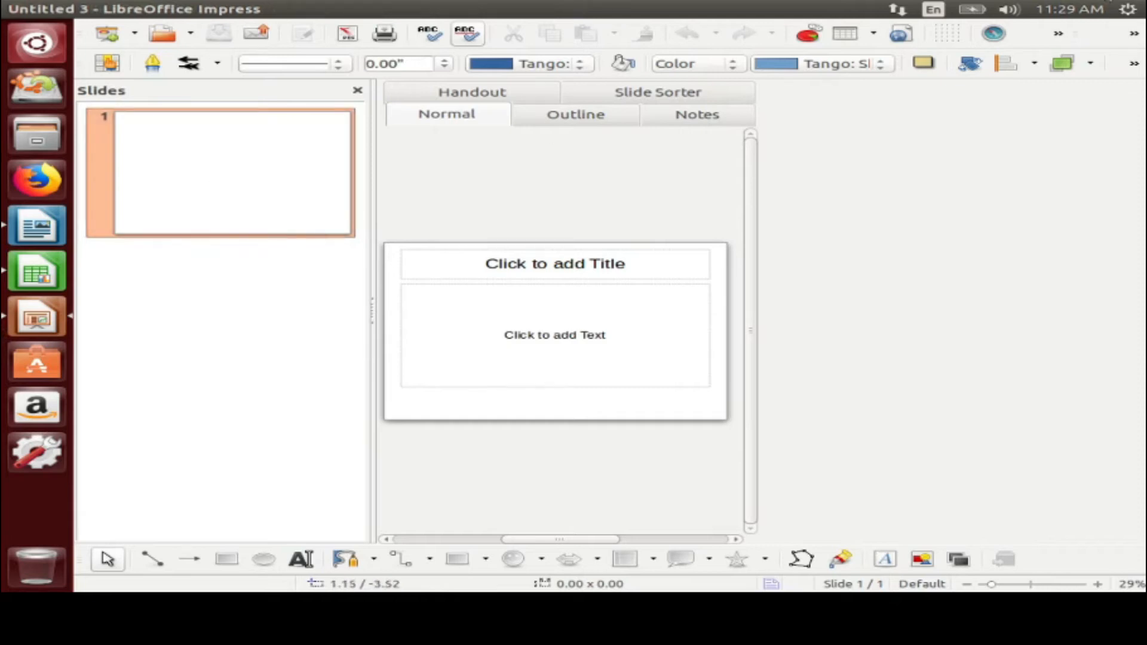
pyautogui.moveTo(238, 18)
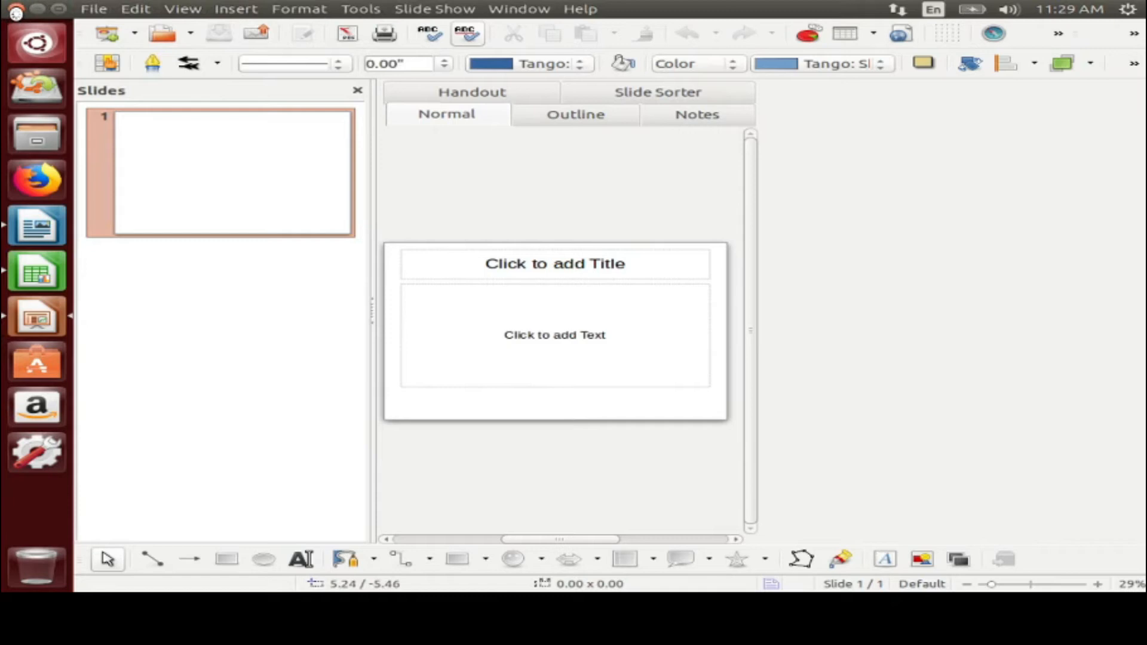
pyautogui.click(16, 10)
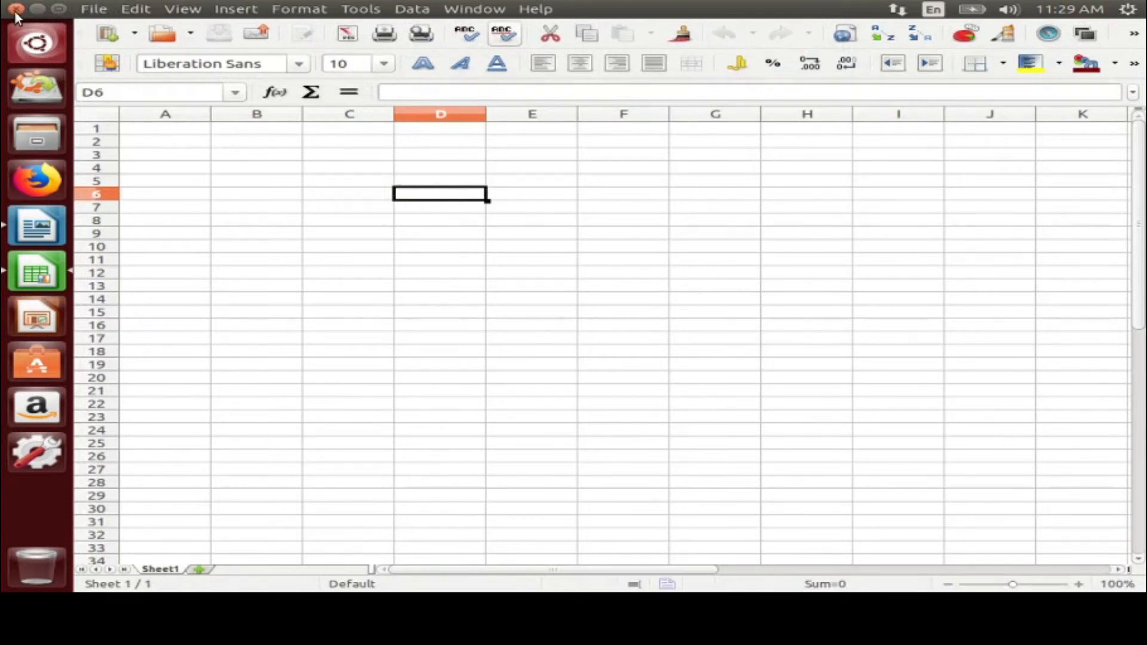
# Close the Calc spreadsheet and the Writer document, discarding changes to Untitled 1
pyautogui.click(15, 9)
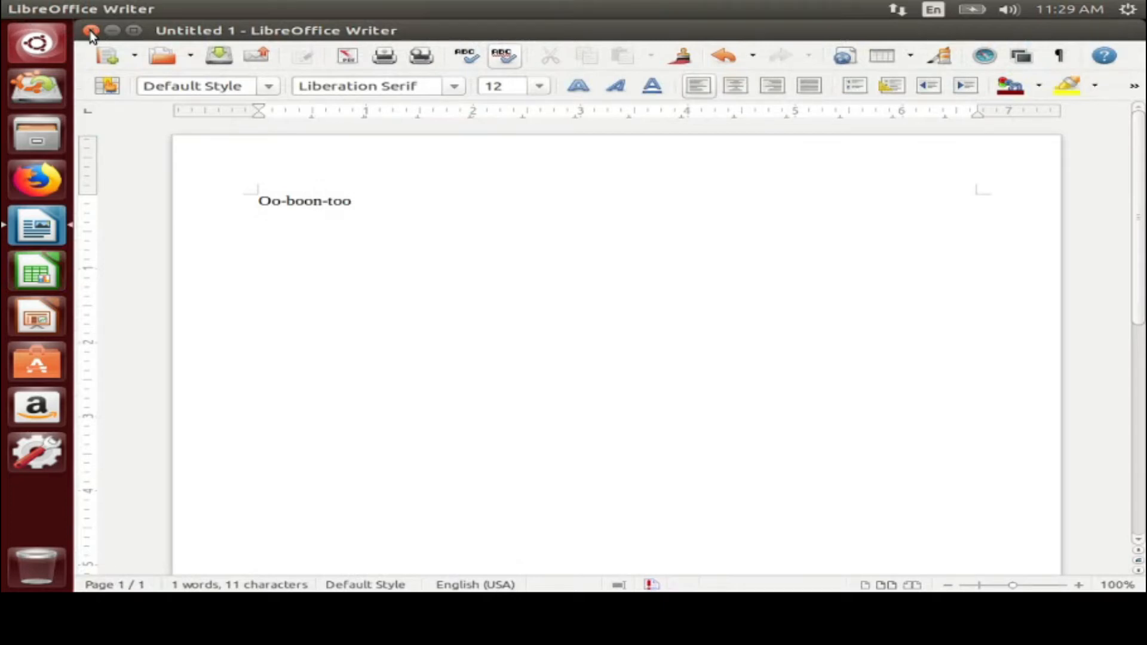
pyautogui.click(90, 31)
pyautogui.click(577, 372)
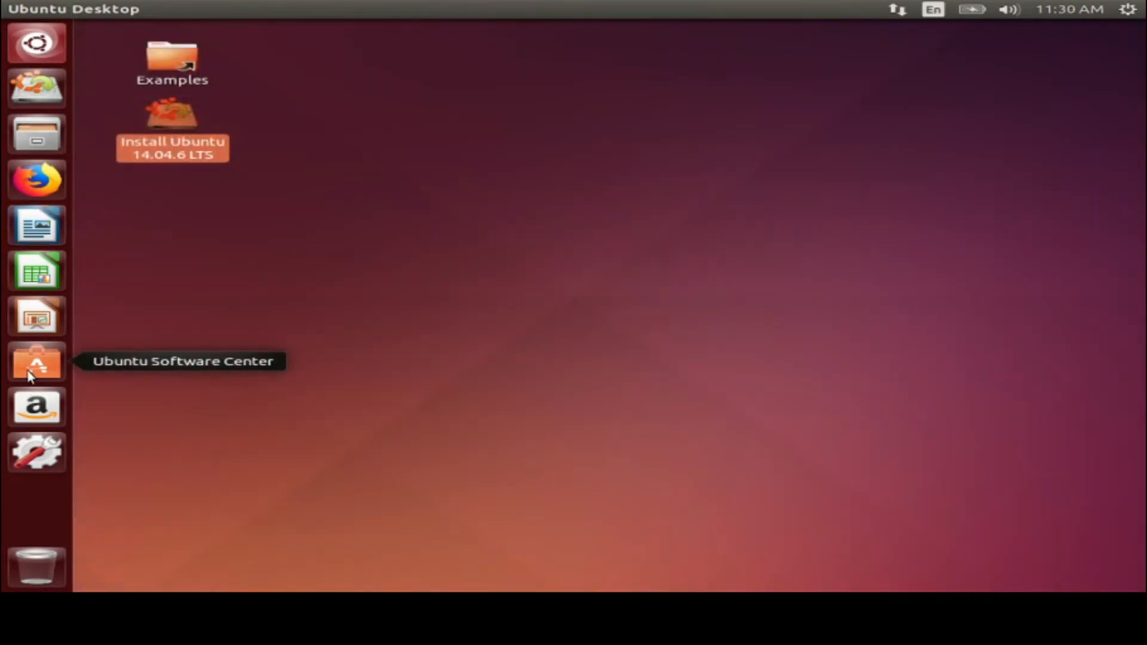
# Launch Ubuntu Software Center, browse the Accessories category, then return to All Software
pyautogui.click(29, 373)
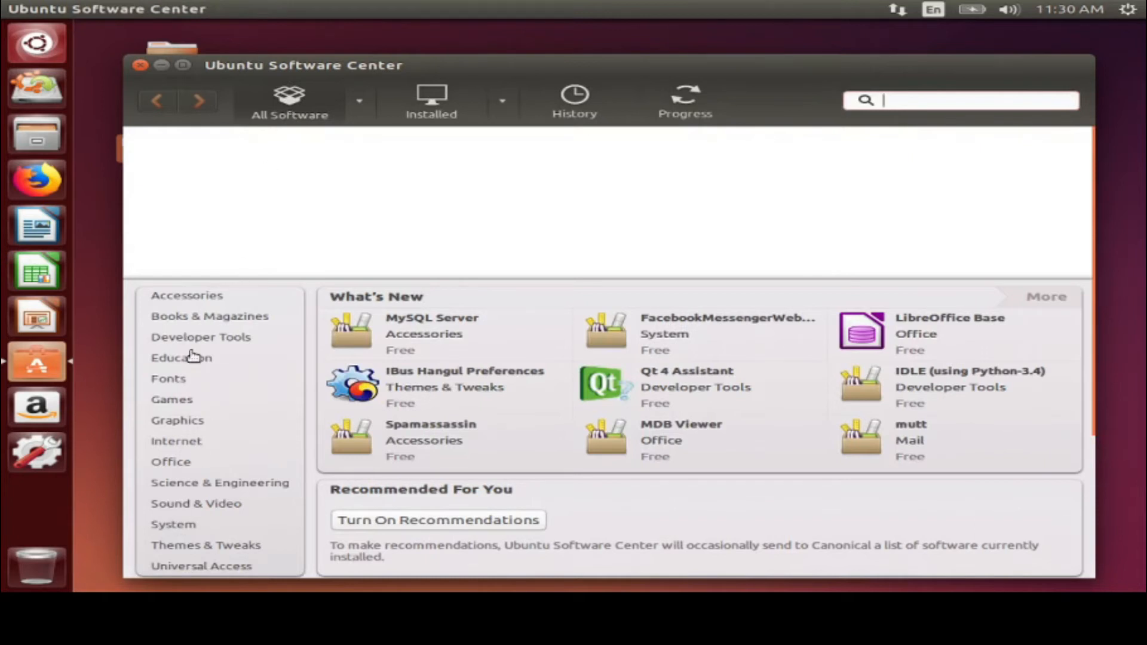
pyautogui.scroll(-3, 192, 357)
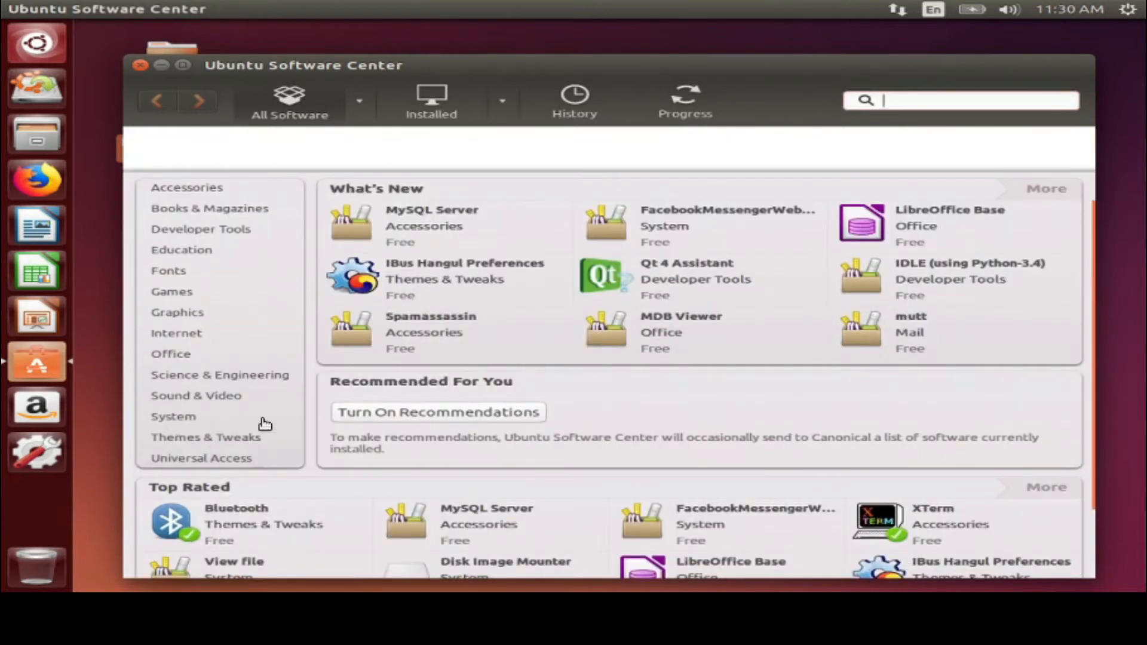
pyautogui.click(199, 187)
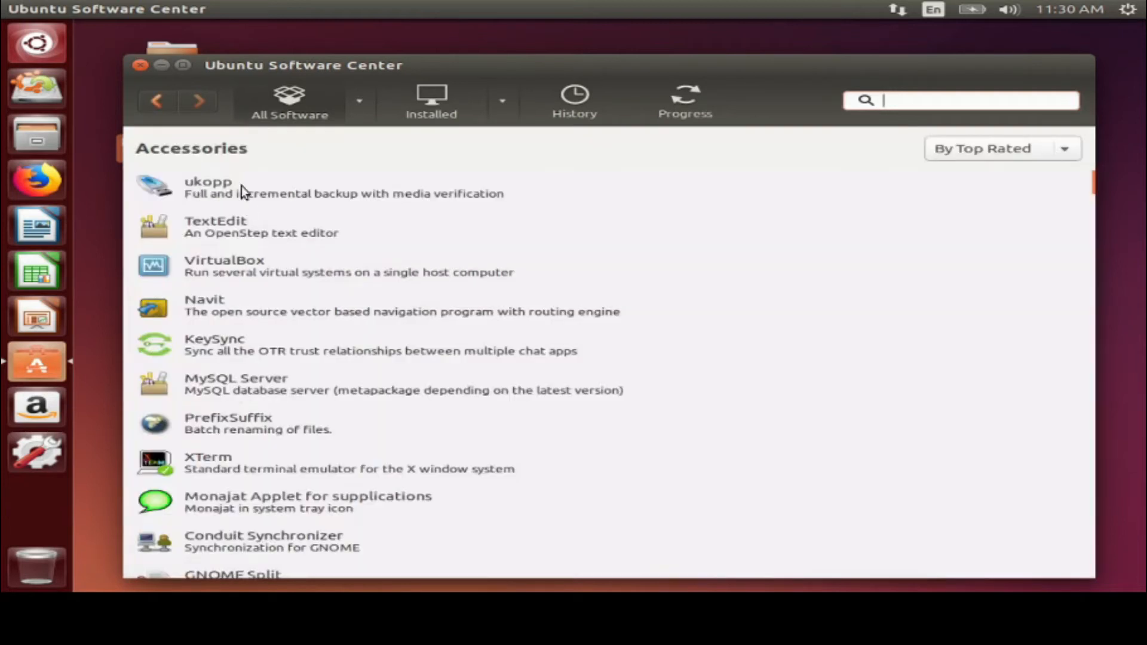
pyautogui.click(272, 109)
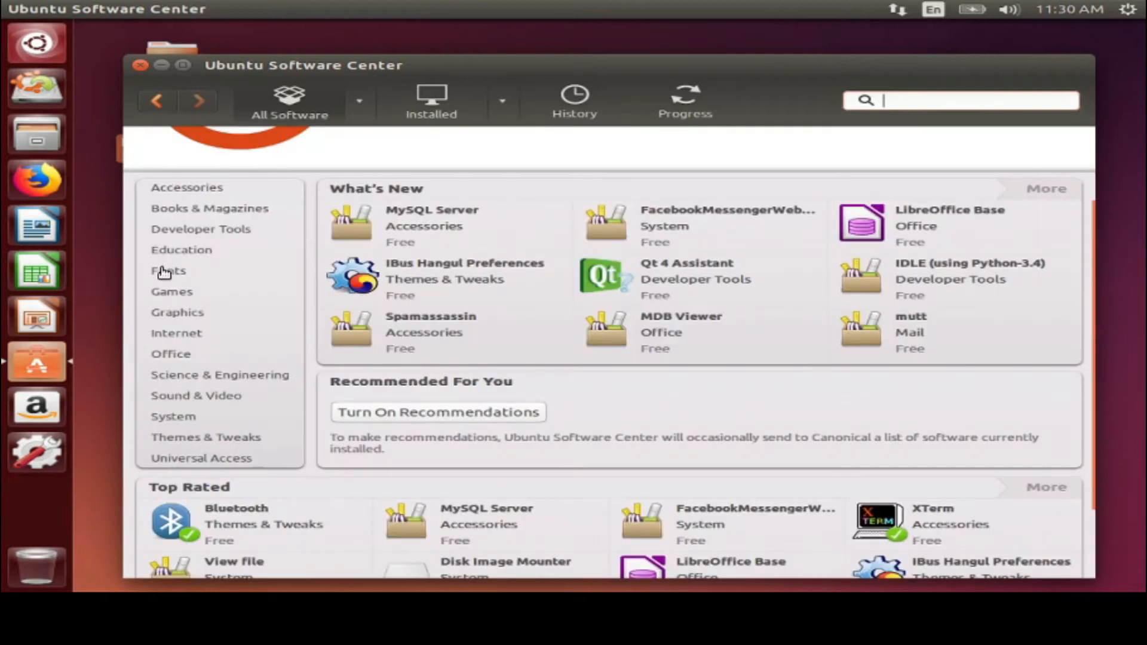
pyautogui.scroll(-3, 487, 421)
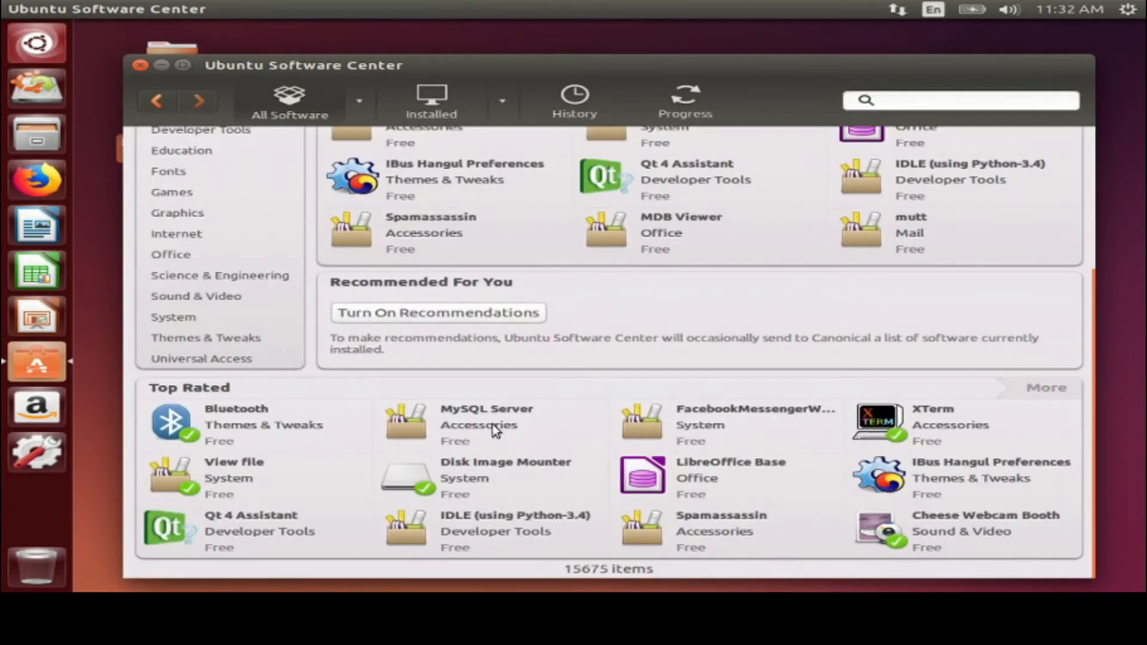
# Install MySQL Server from the Top Rated list and go back to All Software
pyautogui.click(481, 415)
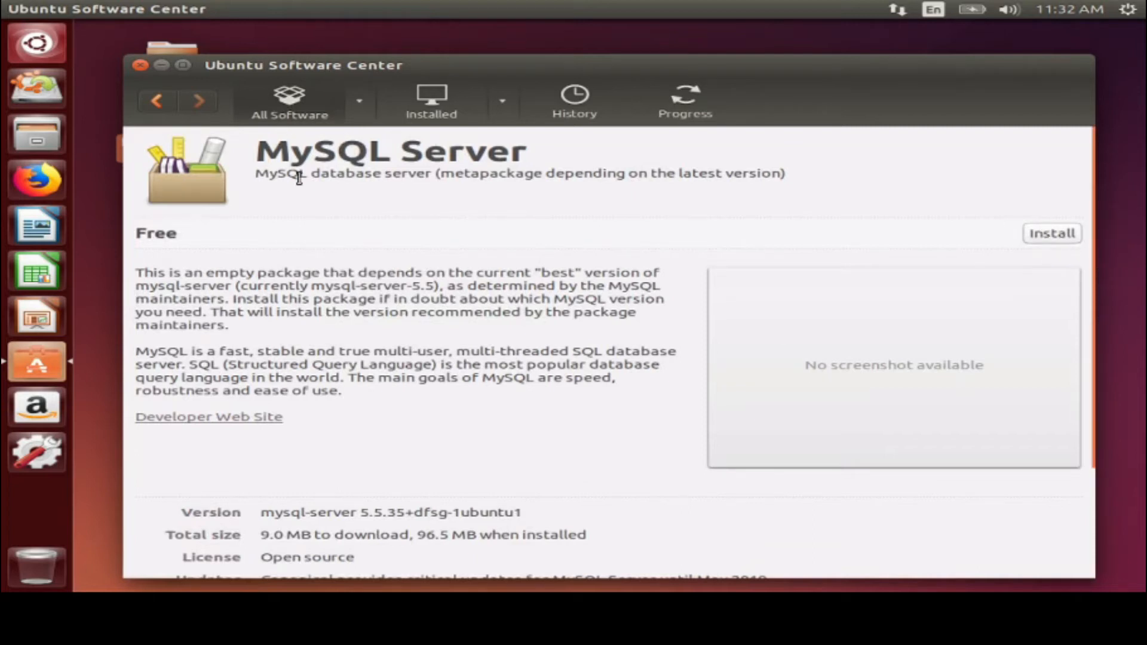
pyautogui.click(1040, 241)
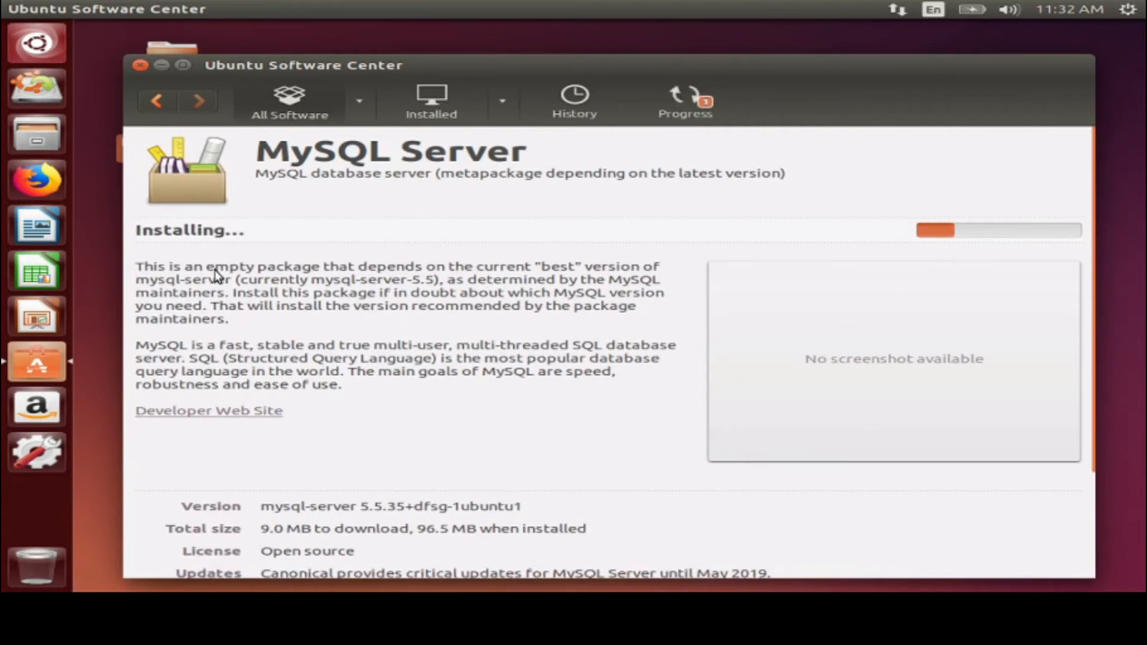
pyautogui.click(303, 106)
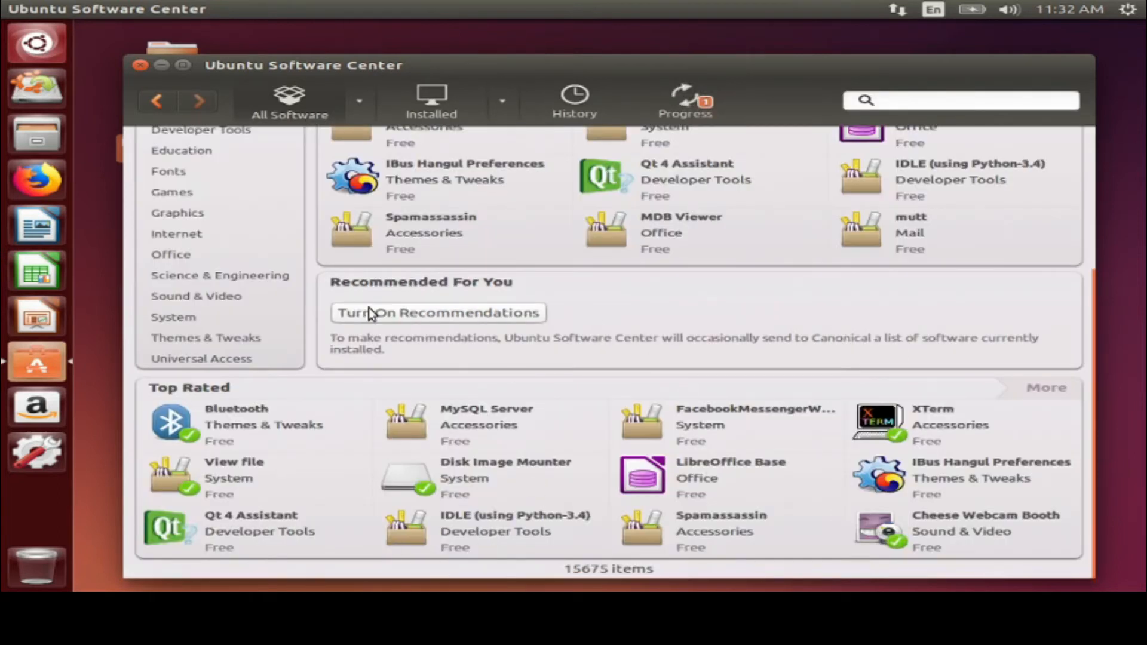
# Search for 'vlc' and view More Info on the VLC media player result
pyautogui.scroll(5, 225, 346)
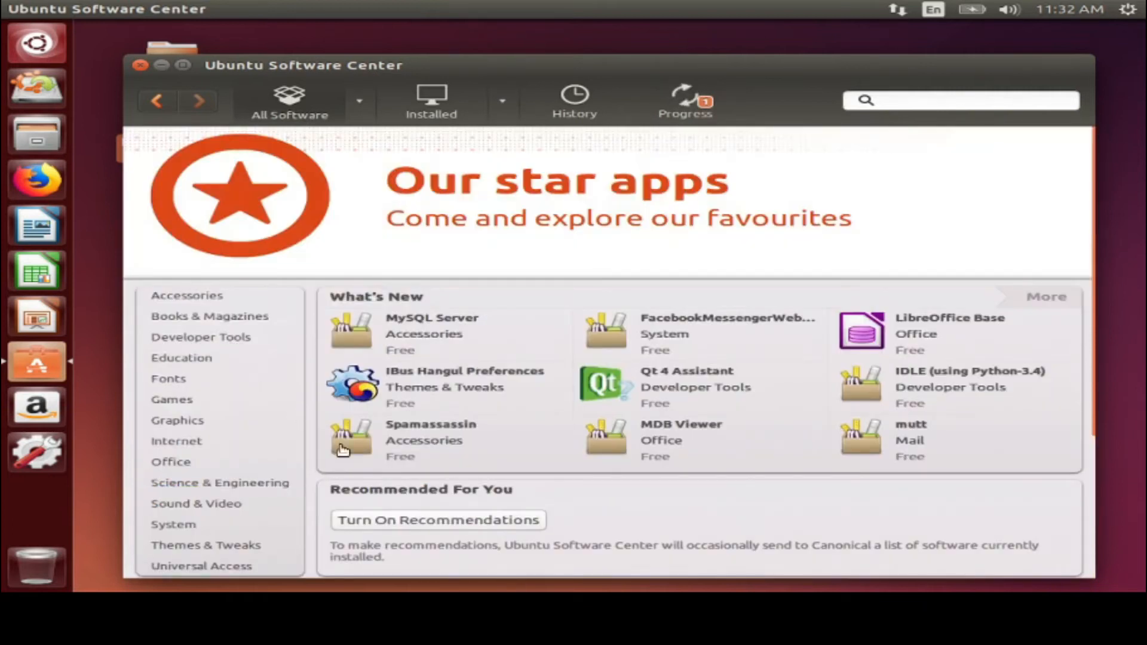
pyautogui.click(920, 107)
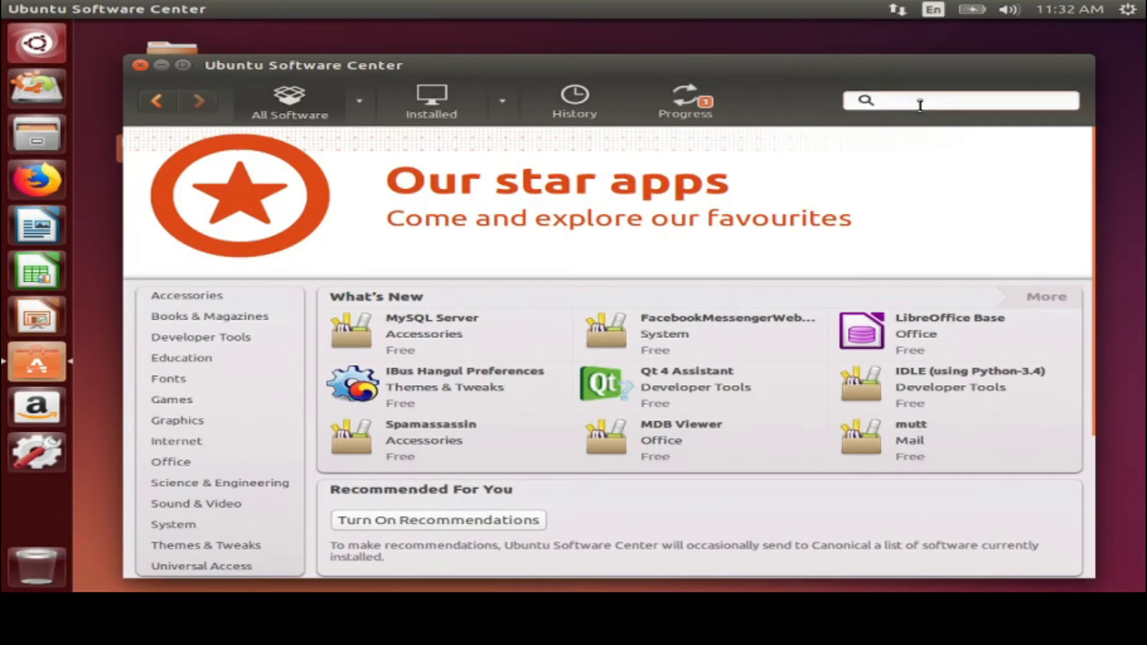
pyautogui.write('vlc')
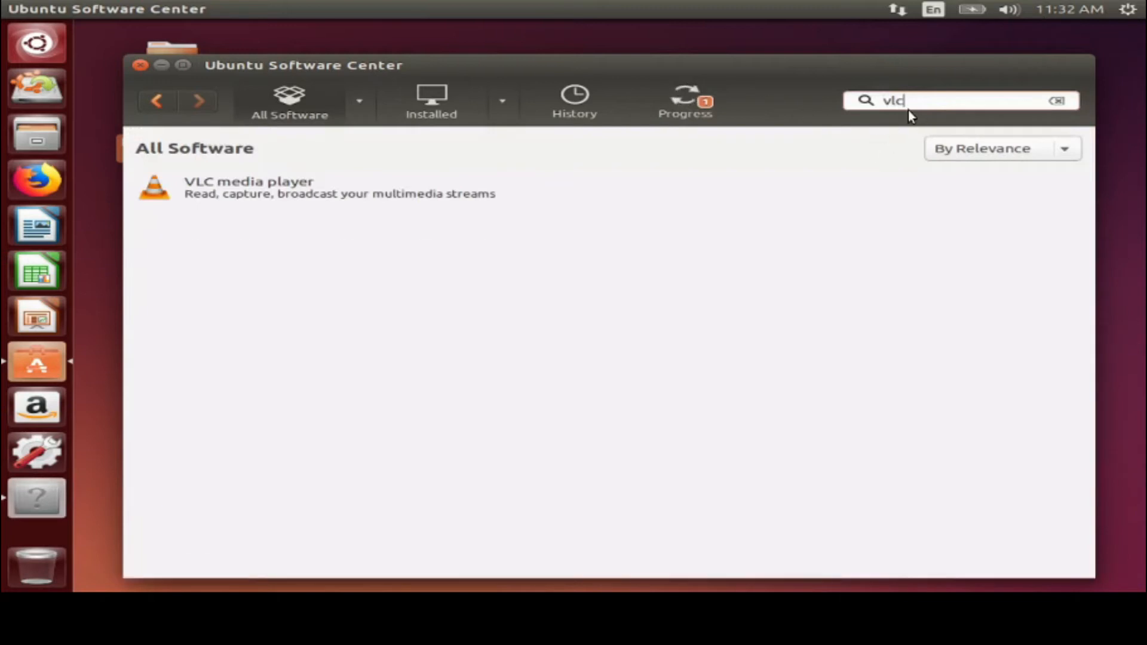
pyautogui.click(257, 195)
pyautogui.click(245, 223)
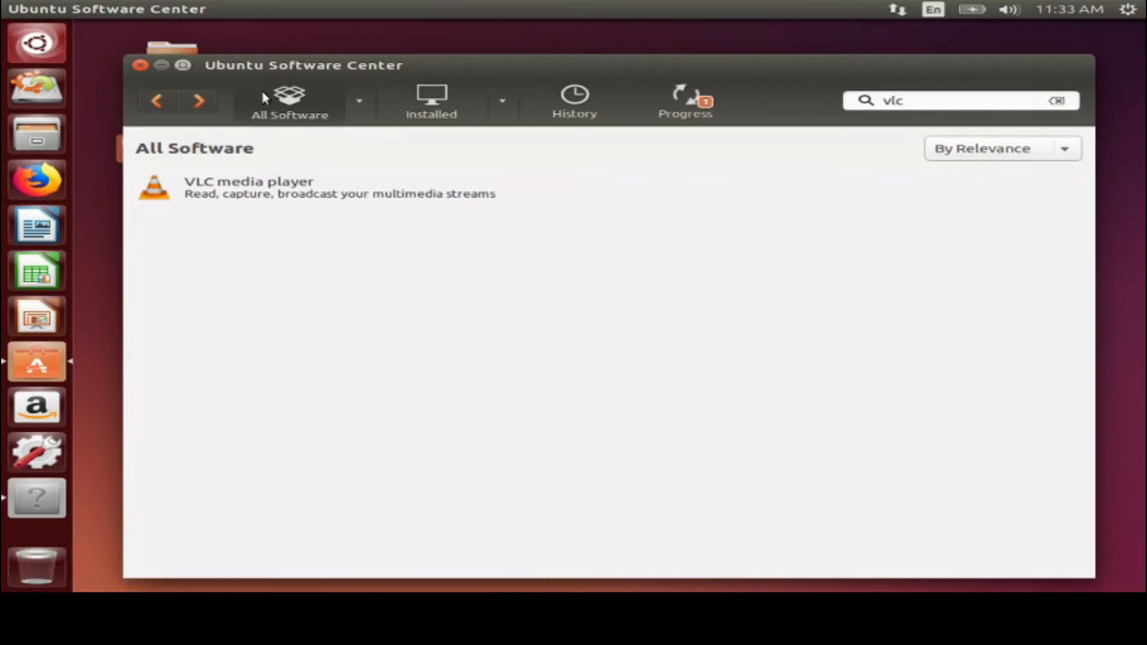
# Remove Google Drive scope for Unity from the Office category of installed software
pyautogui.click(424, 108)
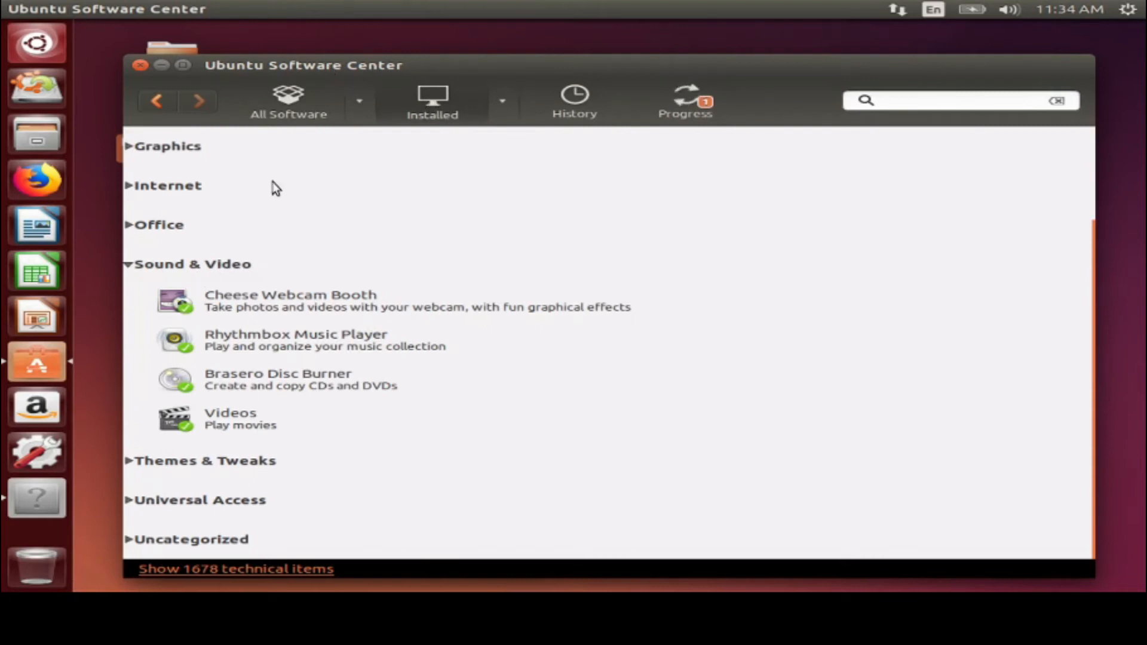
pyautogui.click(160, 232)
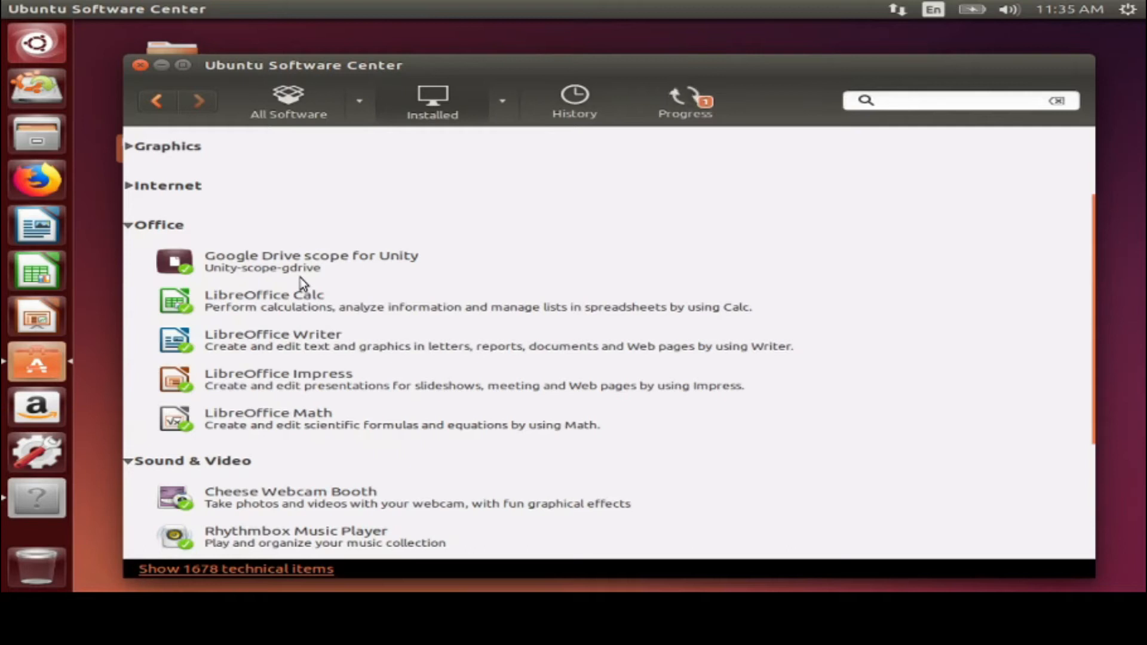
pyautogui.click(250, 263)
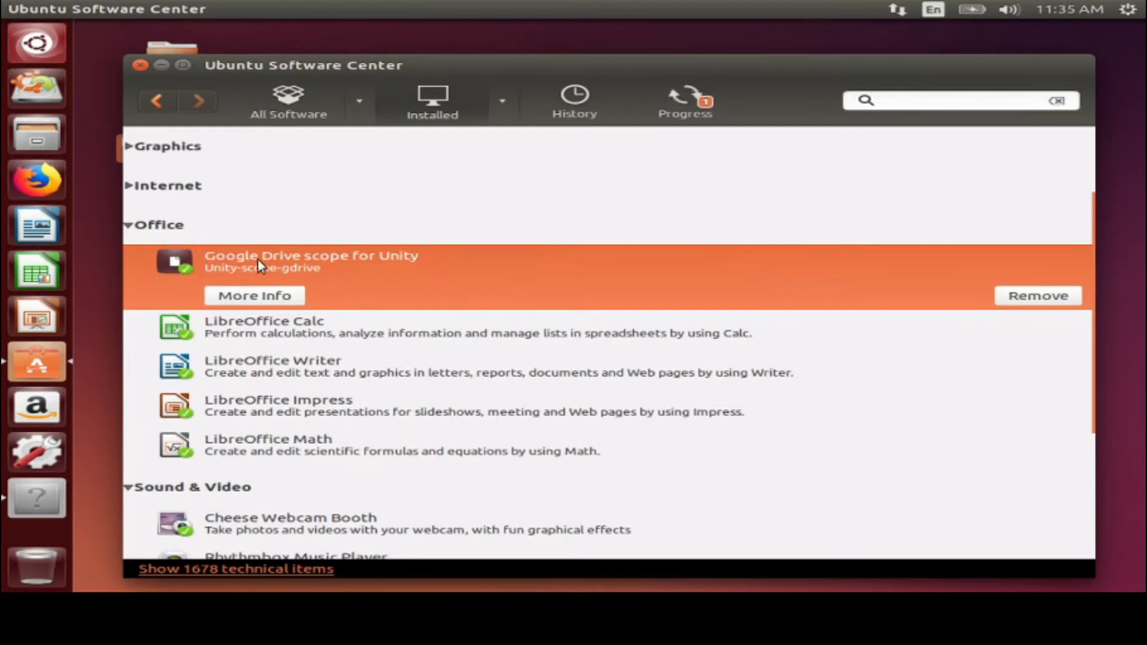
pyautogui.click(1055, 297)
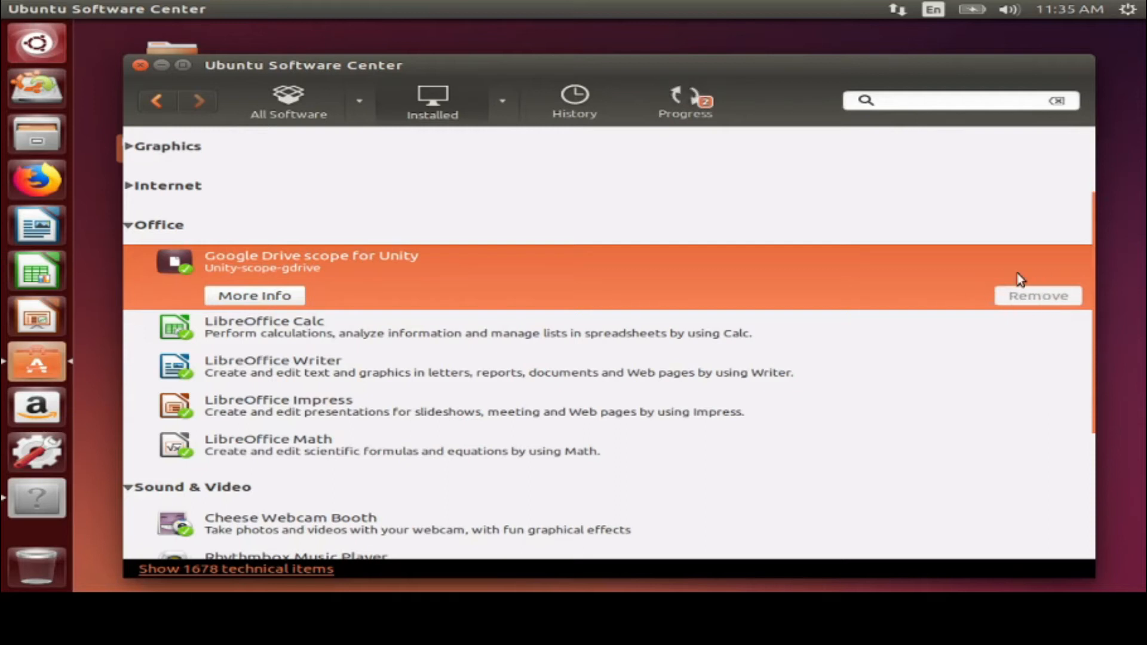
# Cancel the queued Google Drive scope removal in Progress, then view the History
pyautogui.click(703, 111)
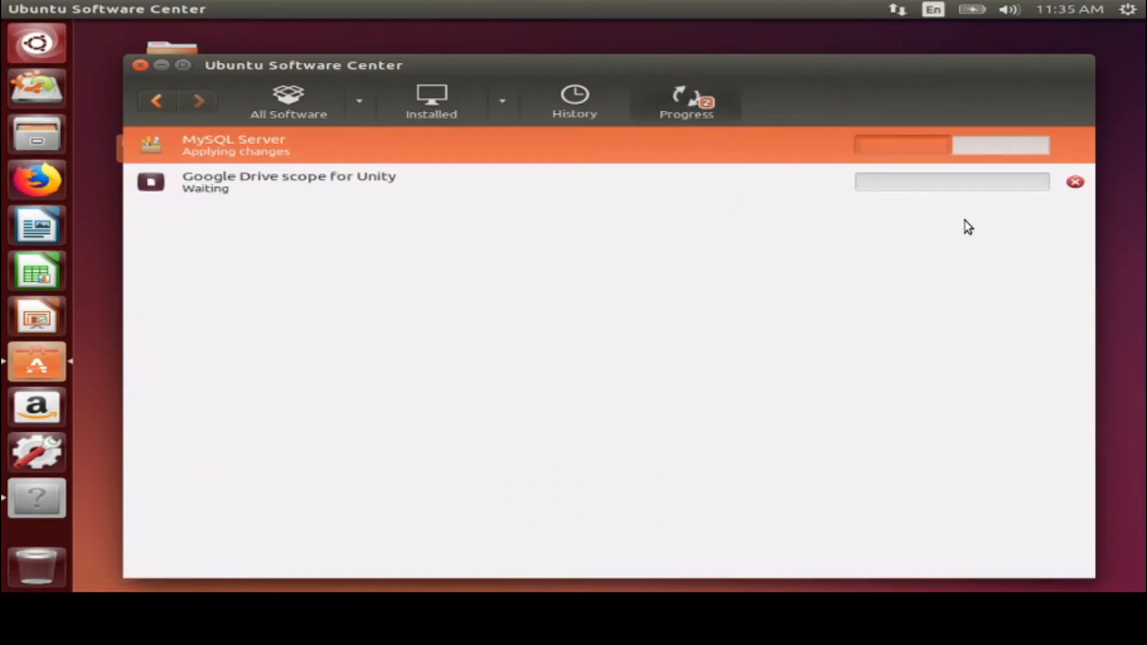
pyautogui.click(1075, 182)
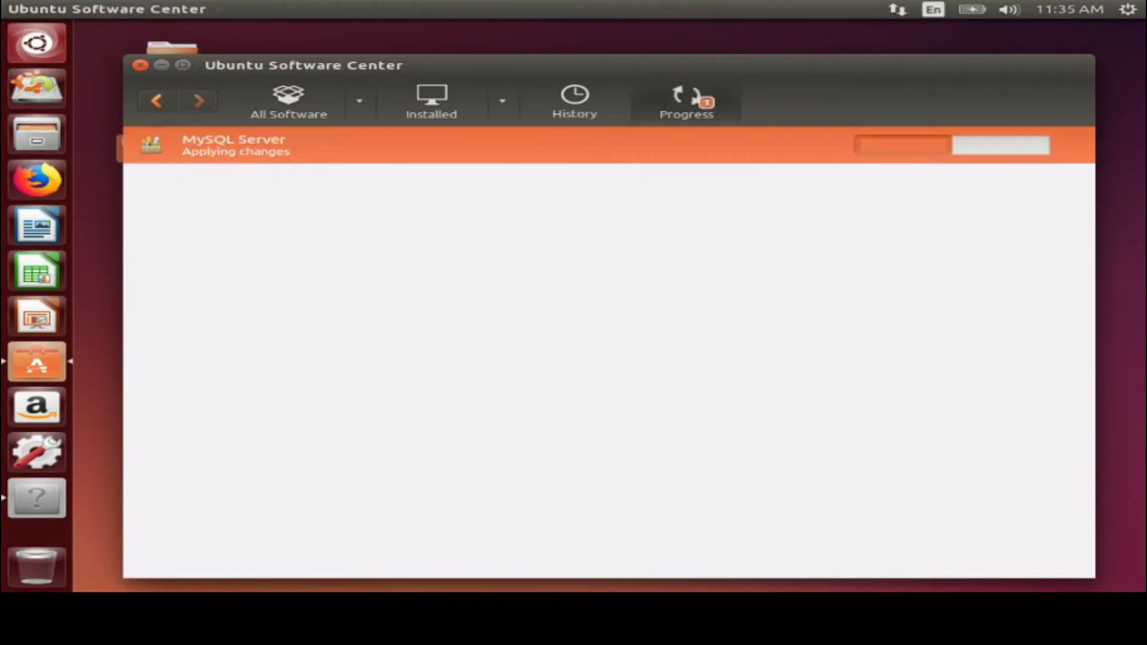
pyautogui.click(570, 116)
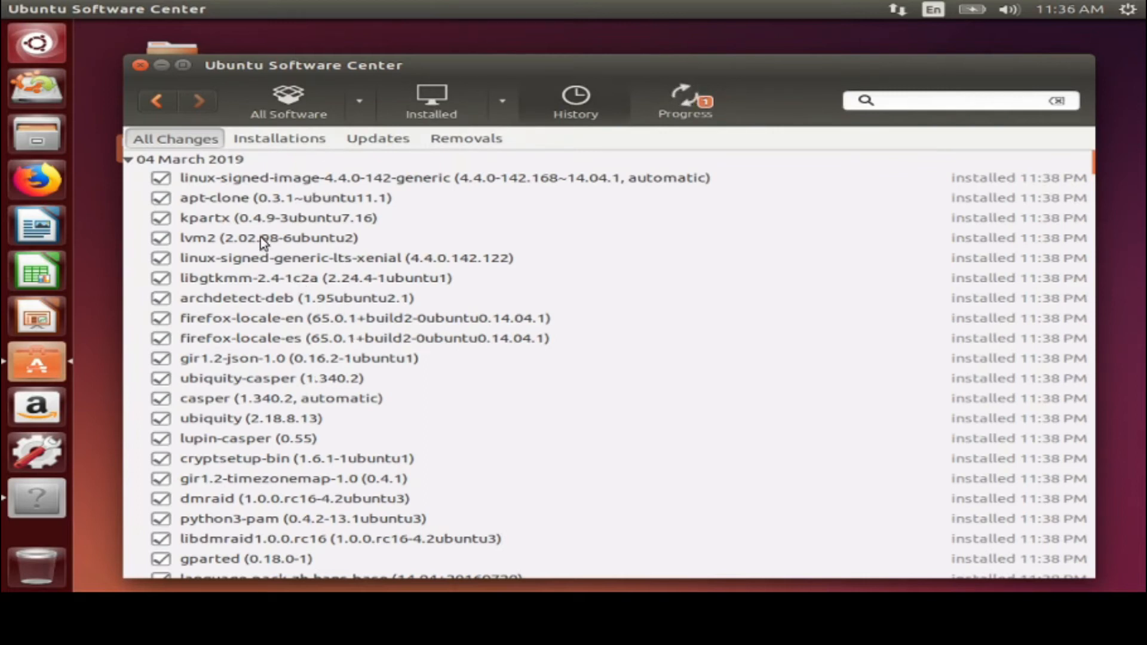
# Scroll through the change history and filter it to Installations only
pyautogui.scroll(-7, 359, 341)
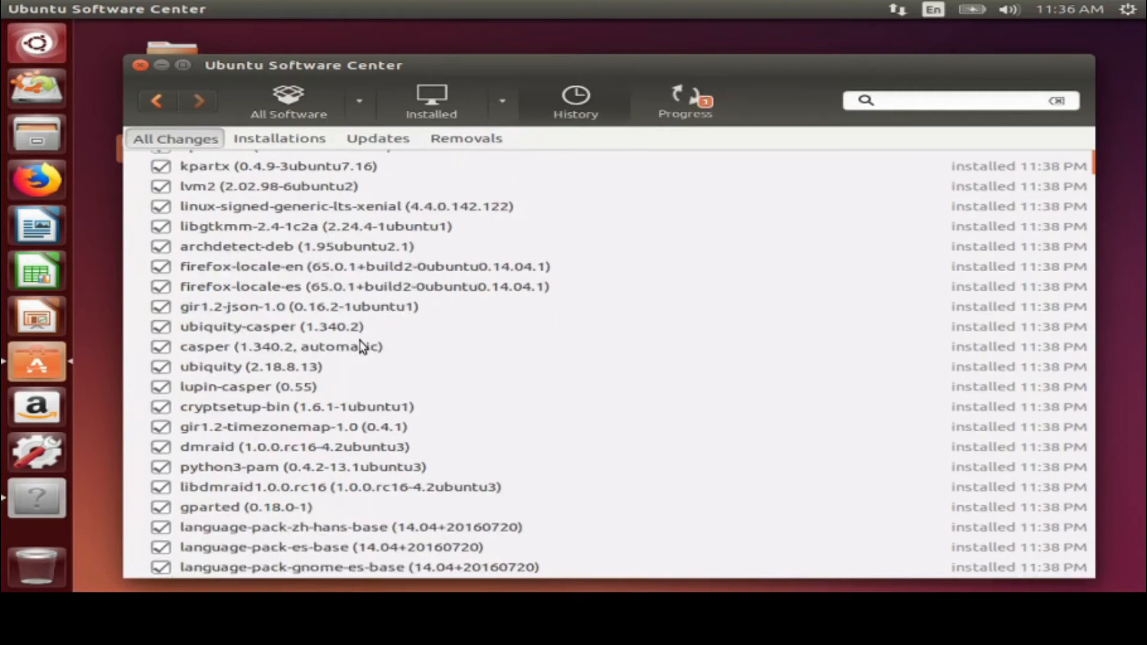
pyautogui.scroll(-20, 360, 342)
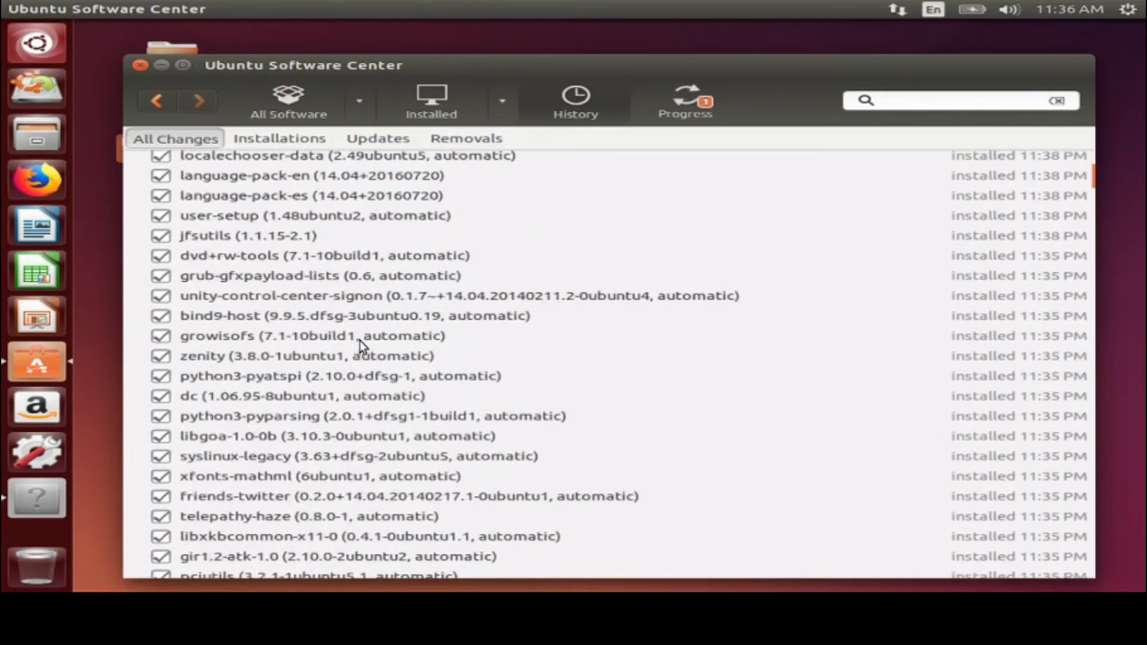
pyautogui.scroll(-20, 359, 340)
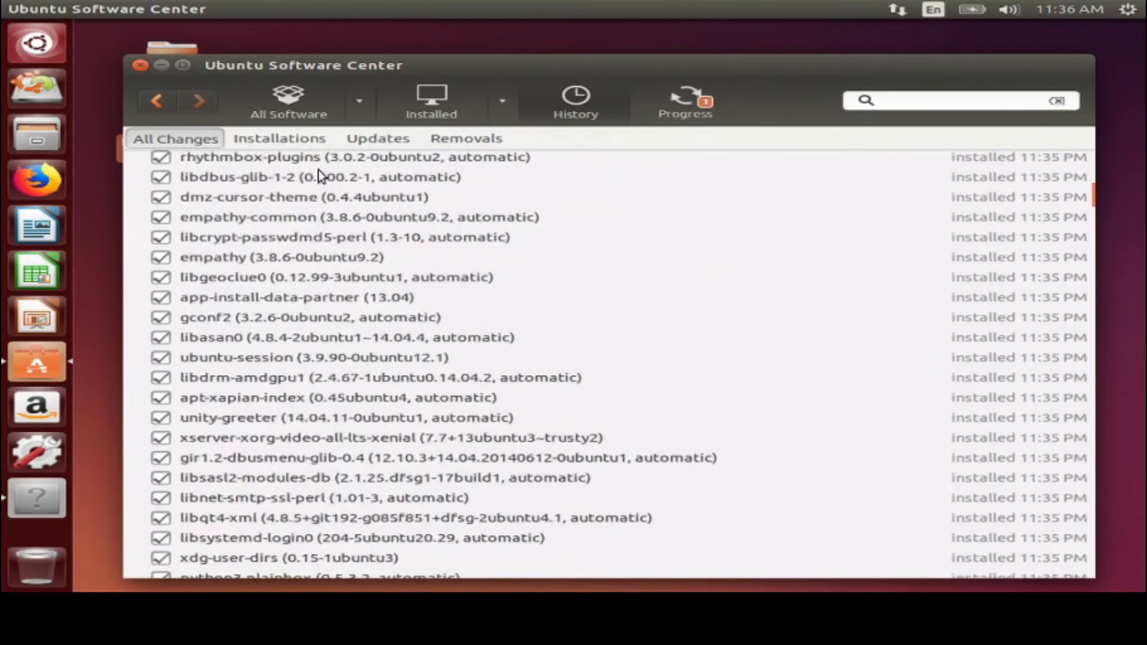
pyautogui.click(291, 133)
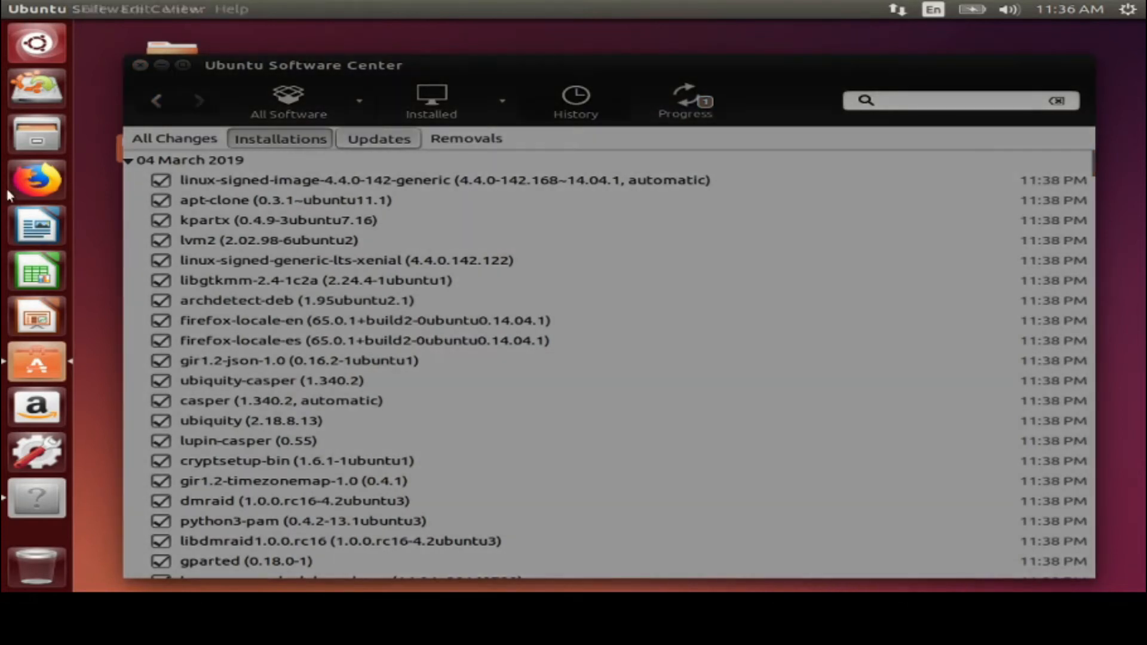
# Force Quit the unresponsive Software Center and move the mysql-server-5.5 Debconf prompt aside
pyautogui.click(142, 65)
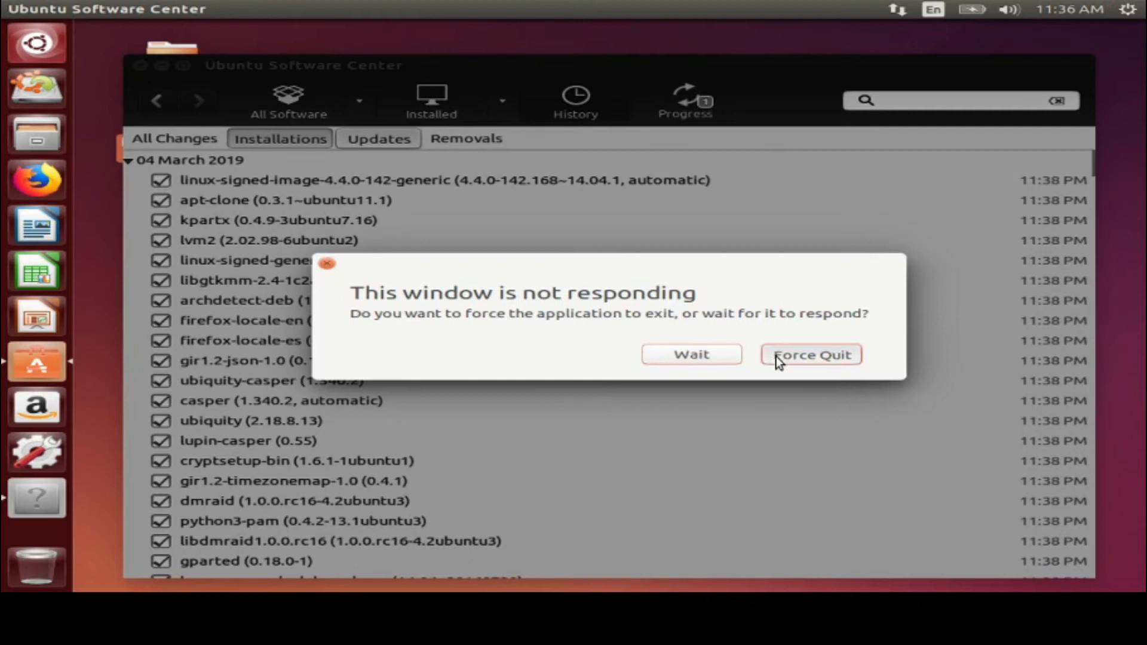
pyautogui.click(776, 356)
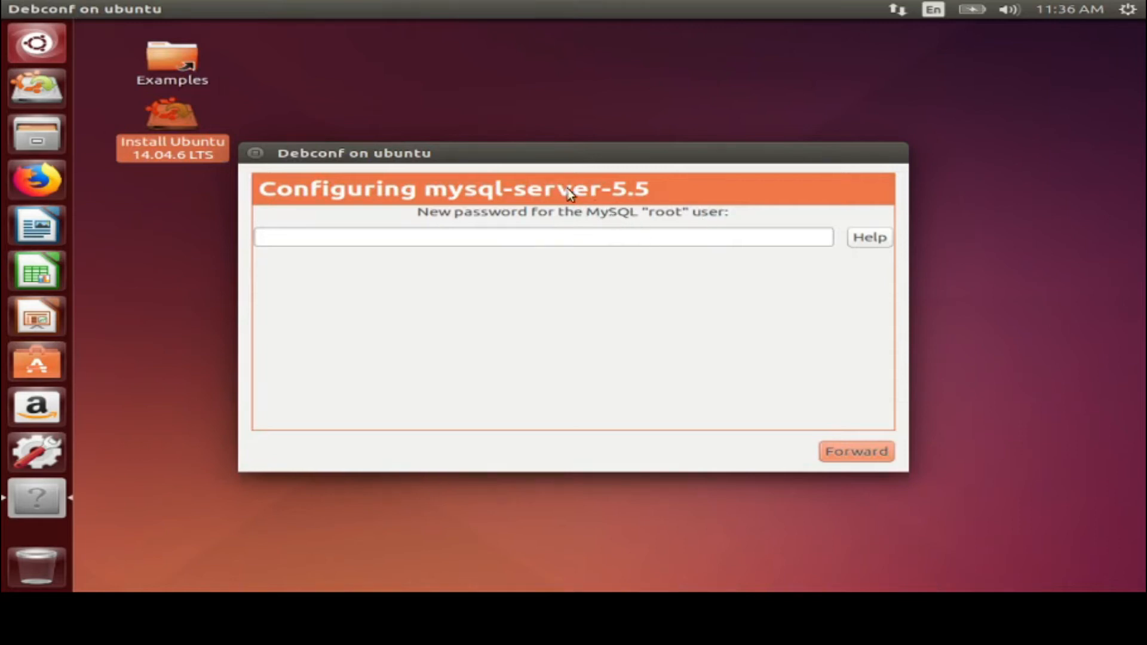
pyautogui.doubleClick(263, 156)
pyautogui.moveTo(421, 160); pyautogui.dragTo(845, 406)
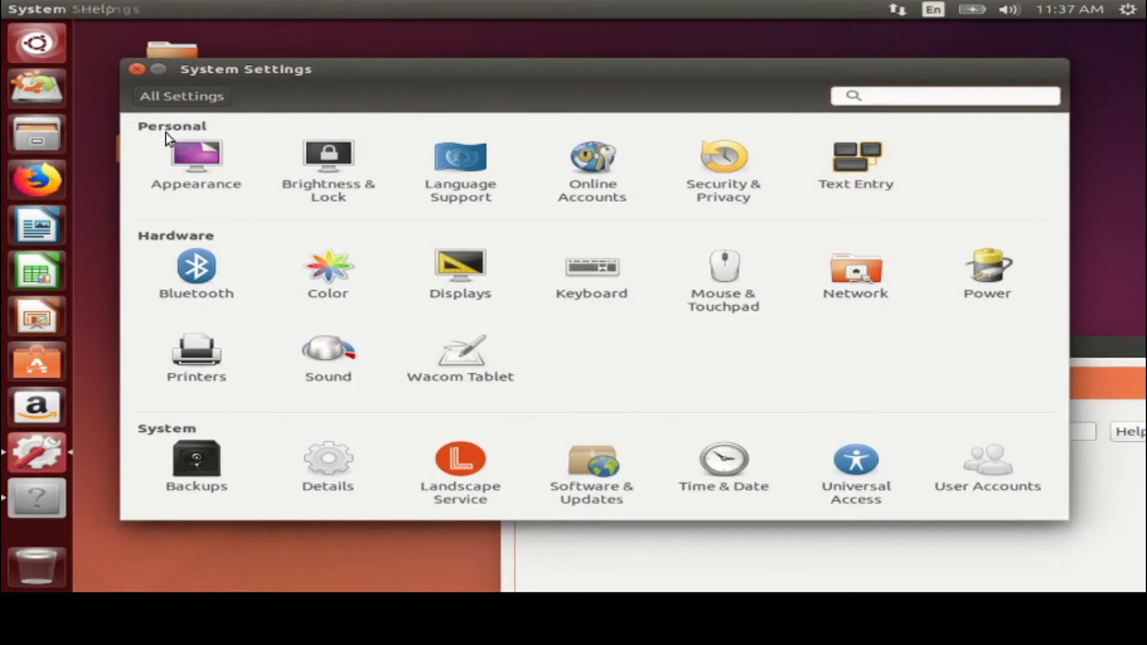
# In Appearance, switch the background to Beach, then back to Ubuntu, and view the theme choices
pyautogui.click(185, 177)
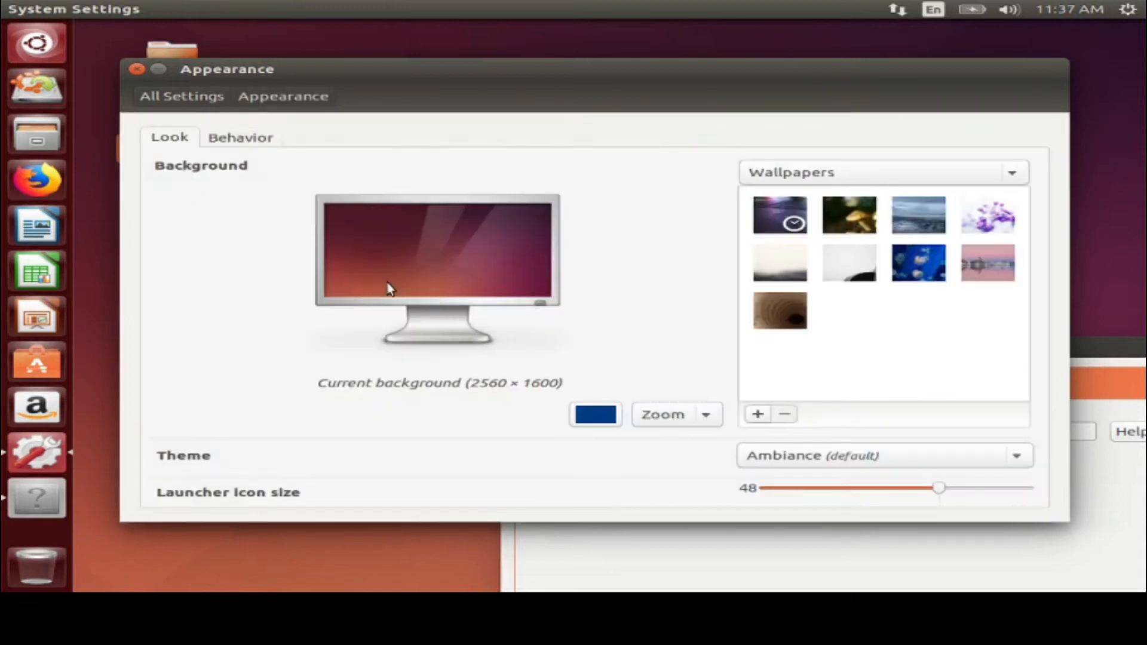
pyautogui.click(917, 221)
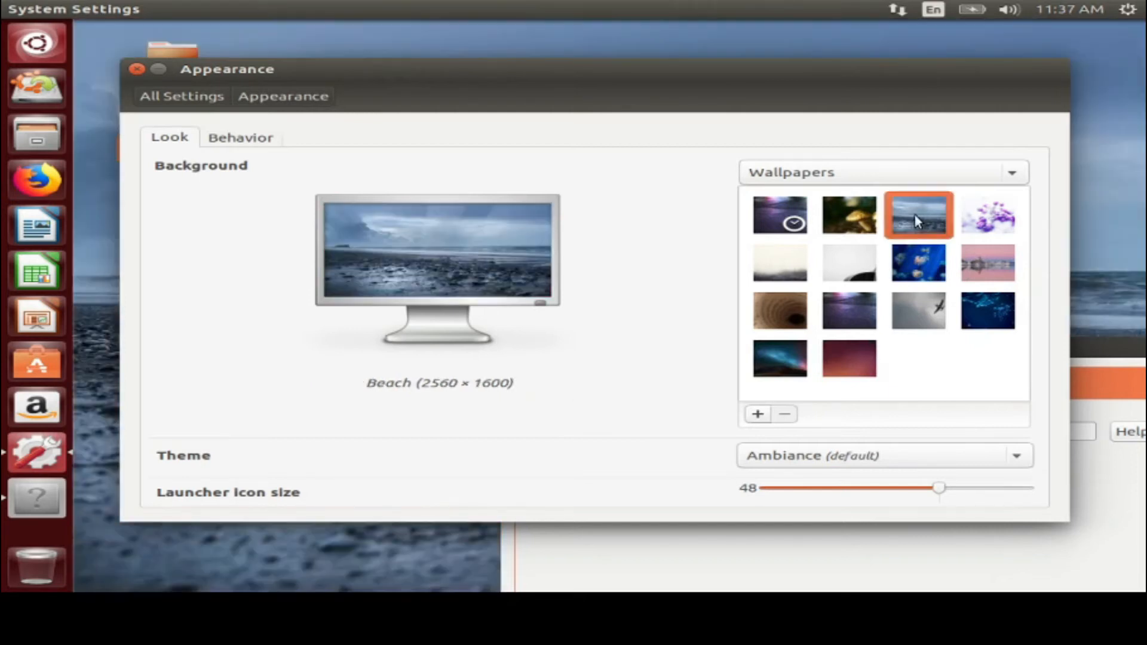
pyautogui.click(855, 370)
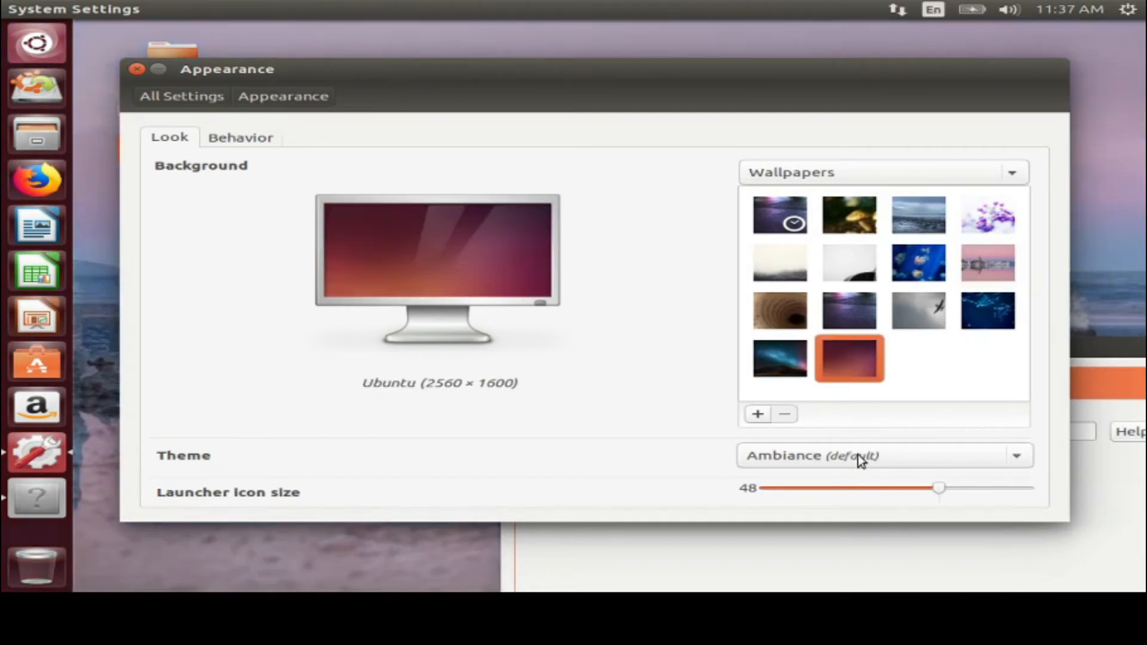
pyautogui.click(858, 455)
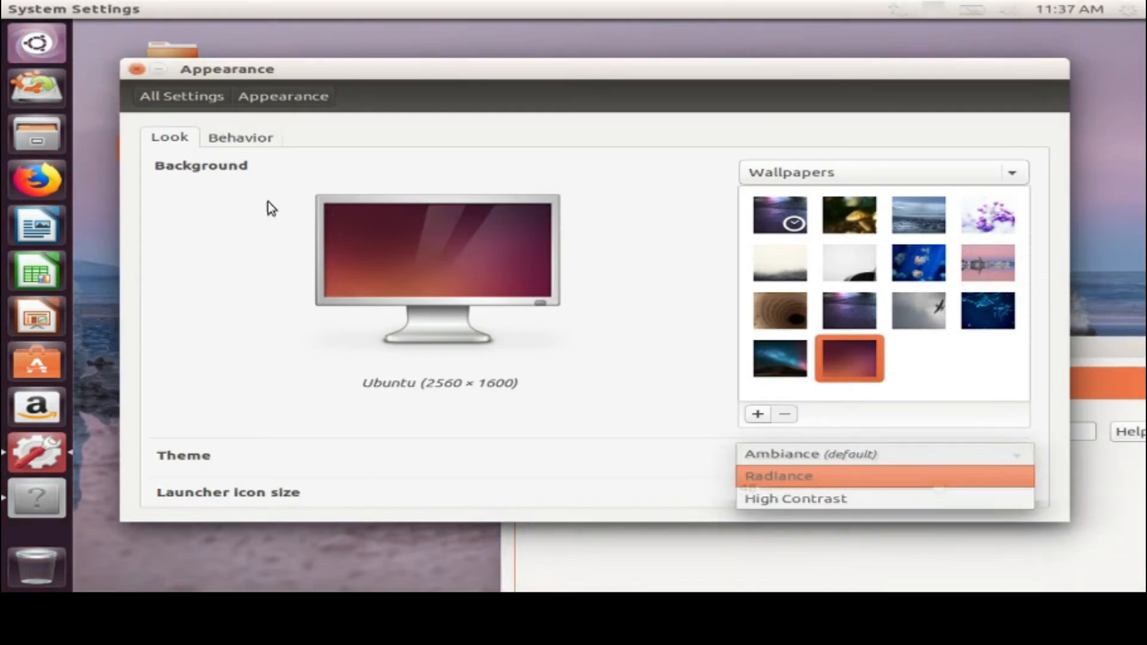
# Open Brightness & Lock from All Settings and keep the screen-off delay at 5 minutes
pyautogui.click(149, 99)
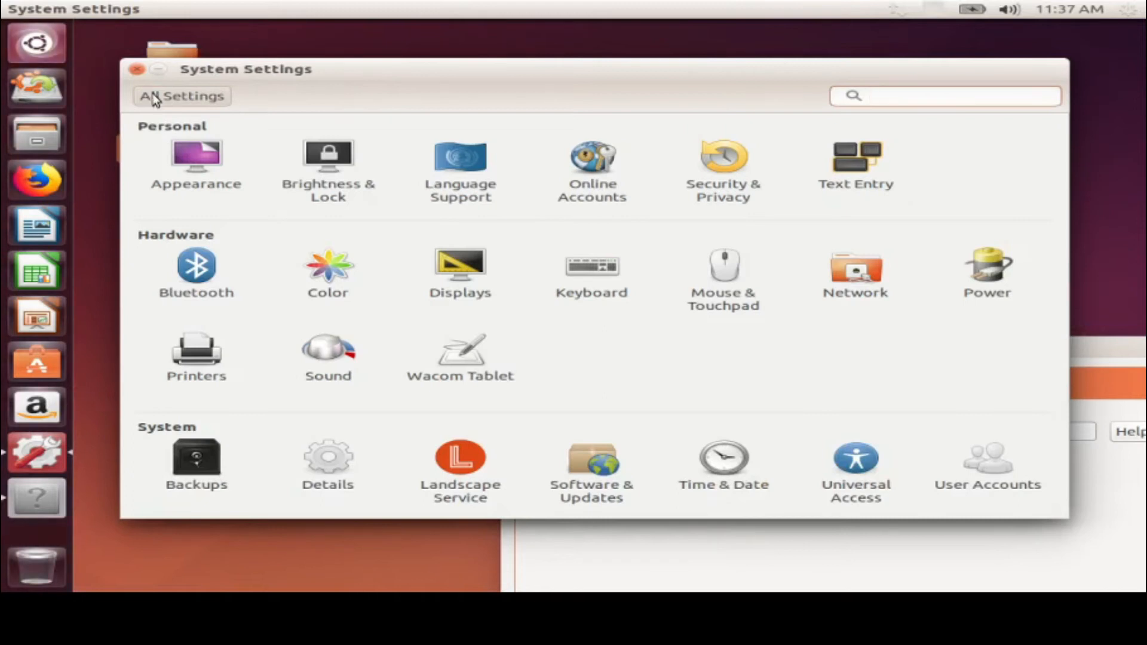
pyautogui.click(328, 174)
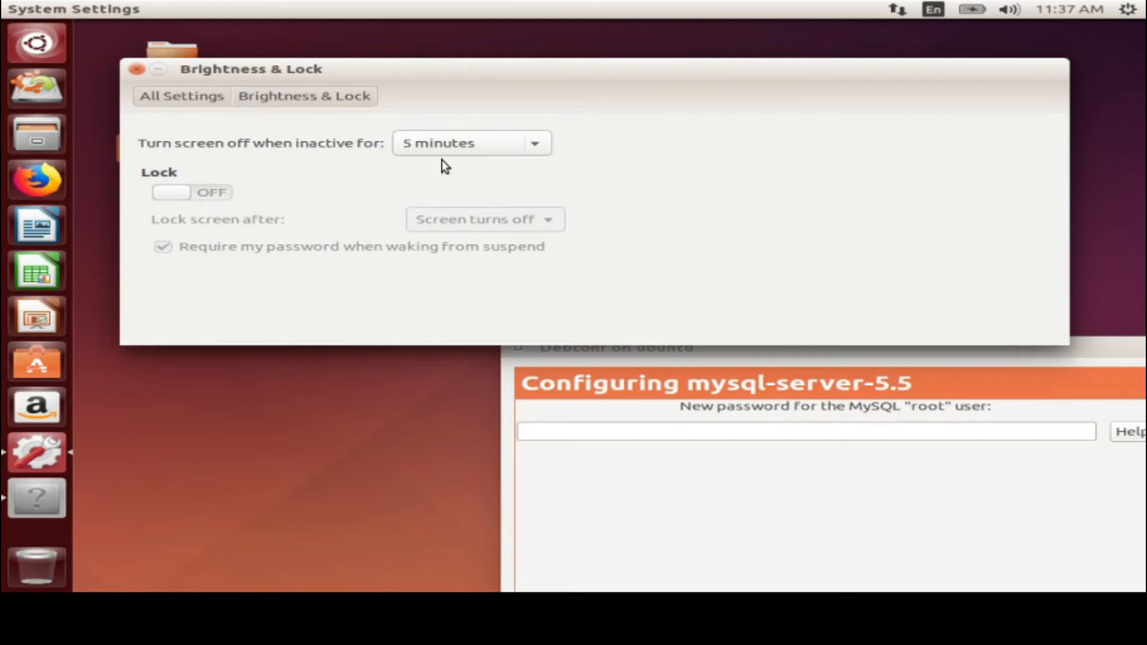
pyautogui.click(439, 143)
pyautogui.click(438, 141)
# Open Language Support, review the missing language packages list, and choose Remind Me Later
pyautogui.click(299, 99)
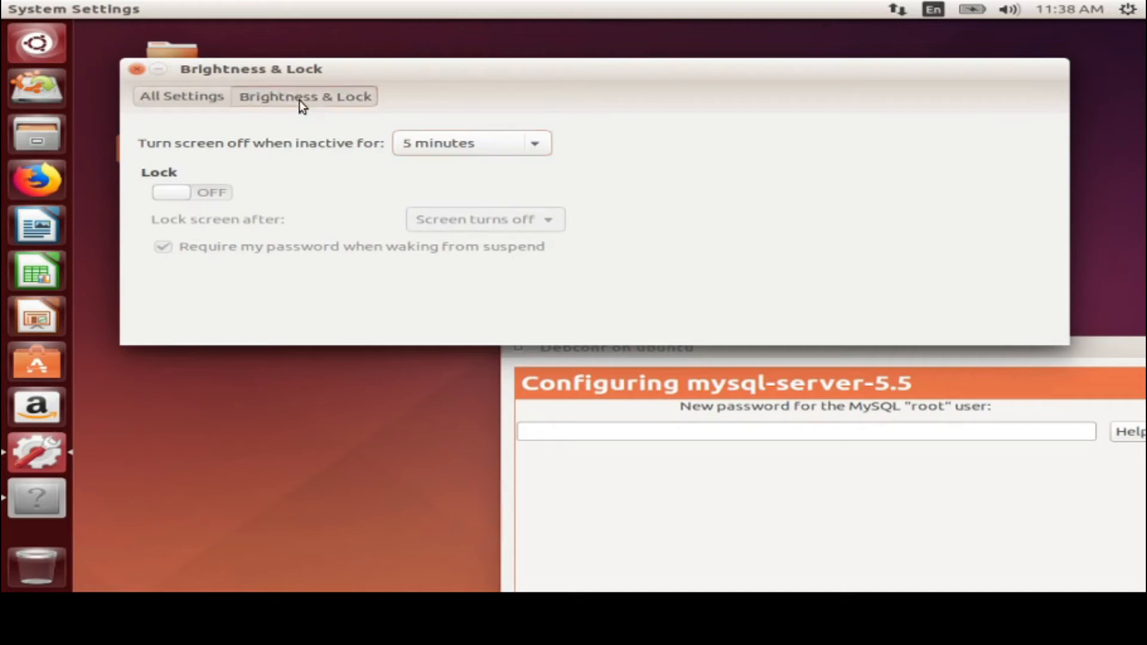
pyautogui.click(198, 96)
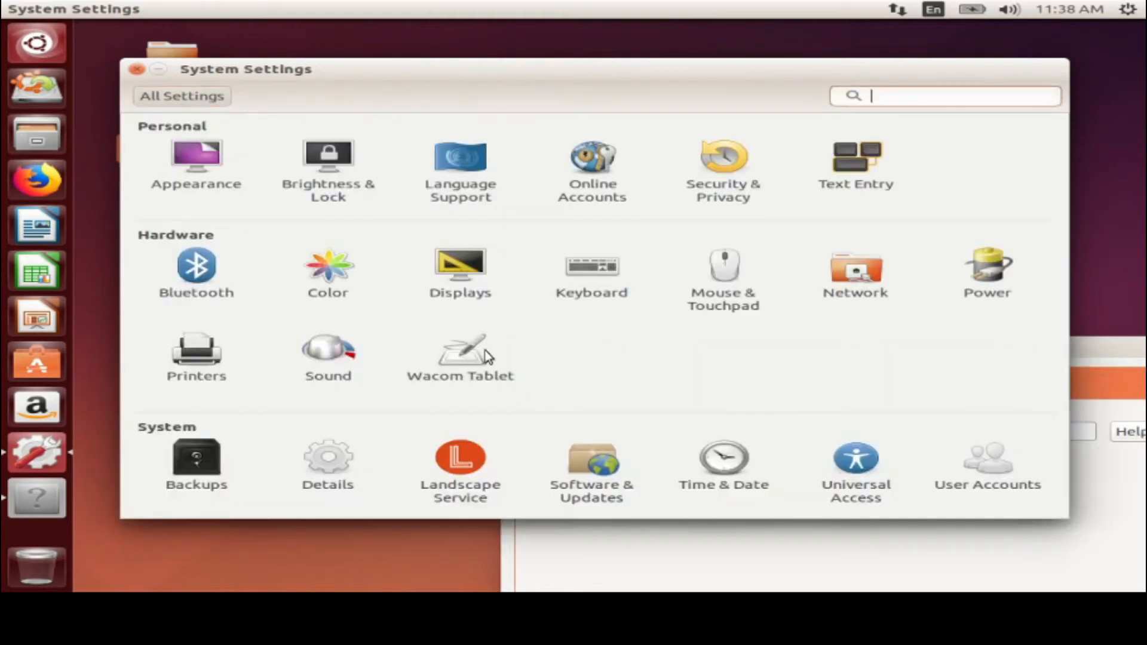
pyautogui.click(461, 170)
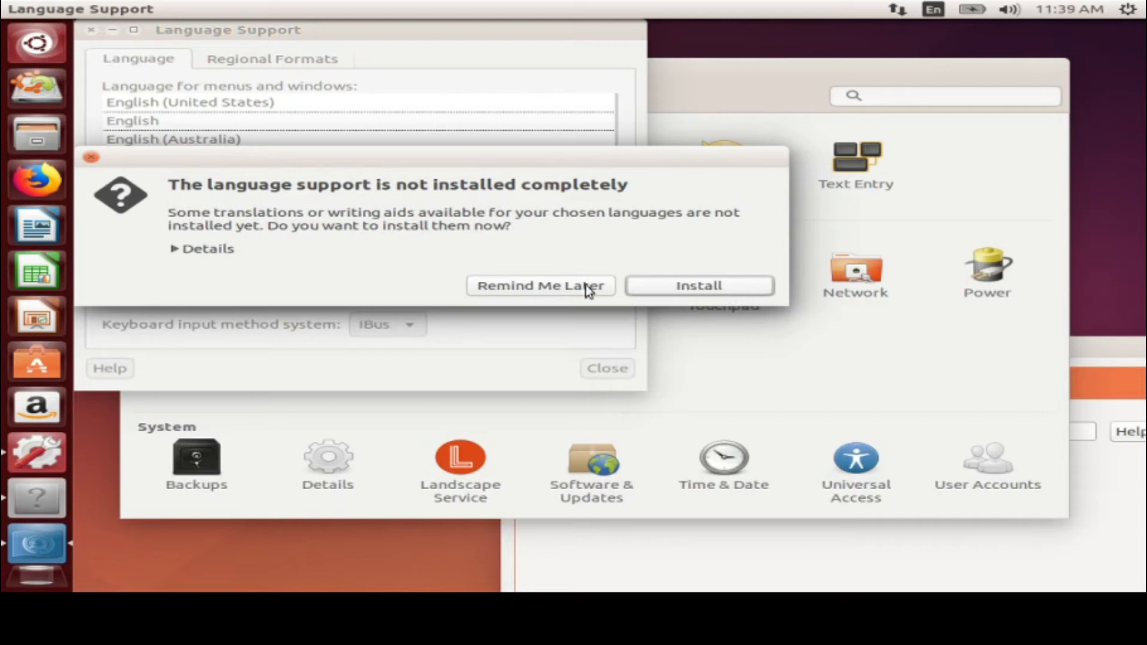
pyautogui.click(205, 250)
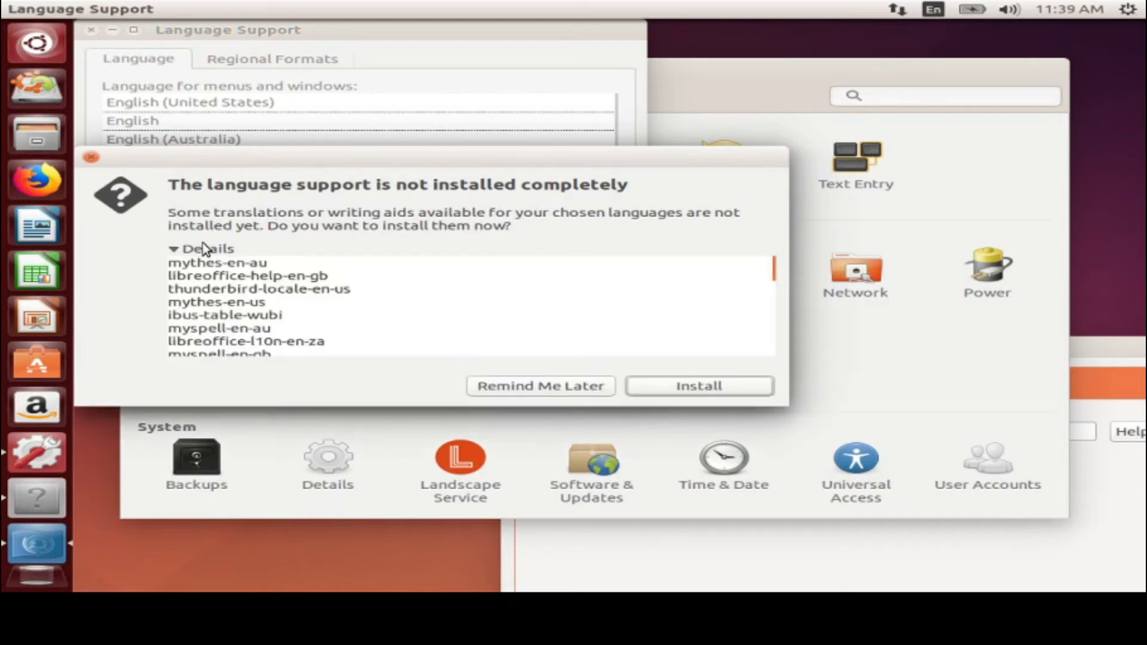
pyautogui.scroll(-3, 228, 294)
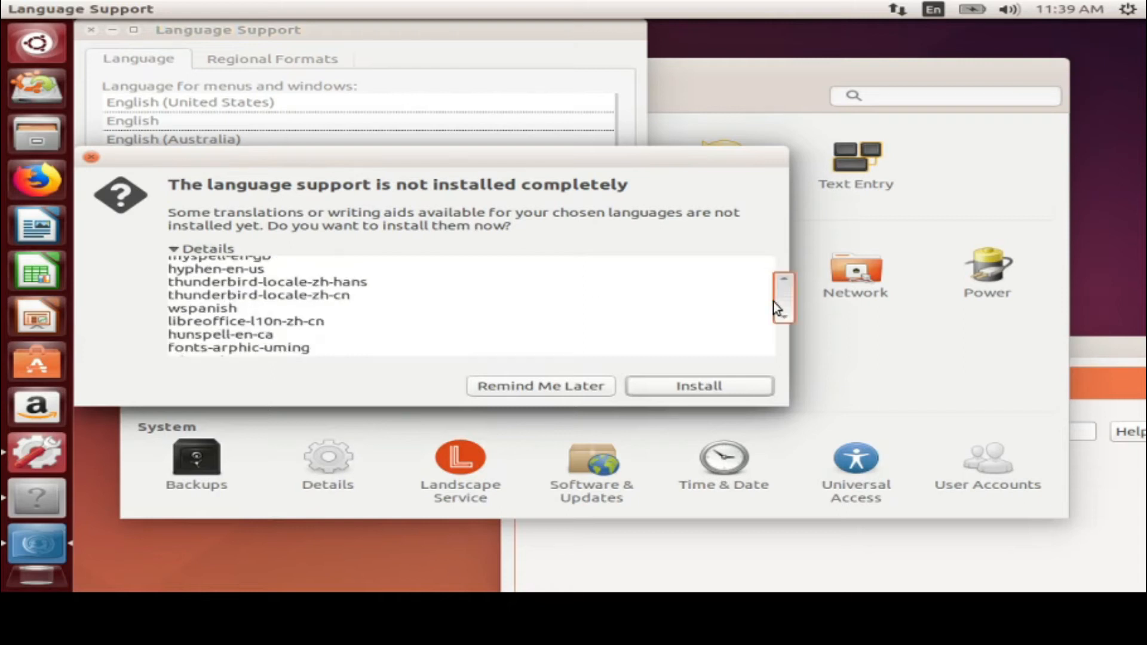
pyautogui.scroll(-5, 786, 348)
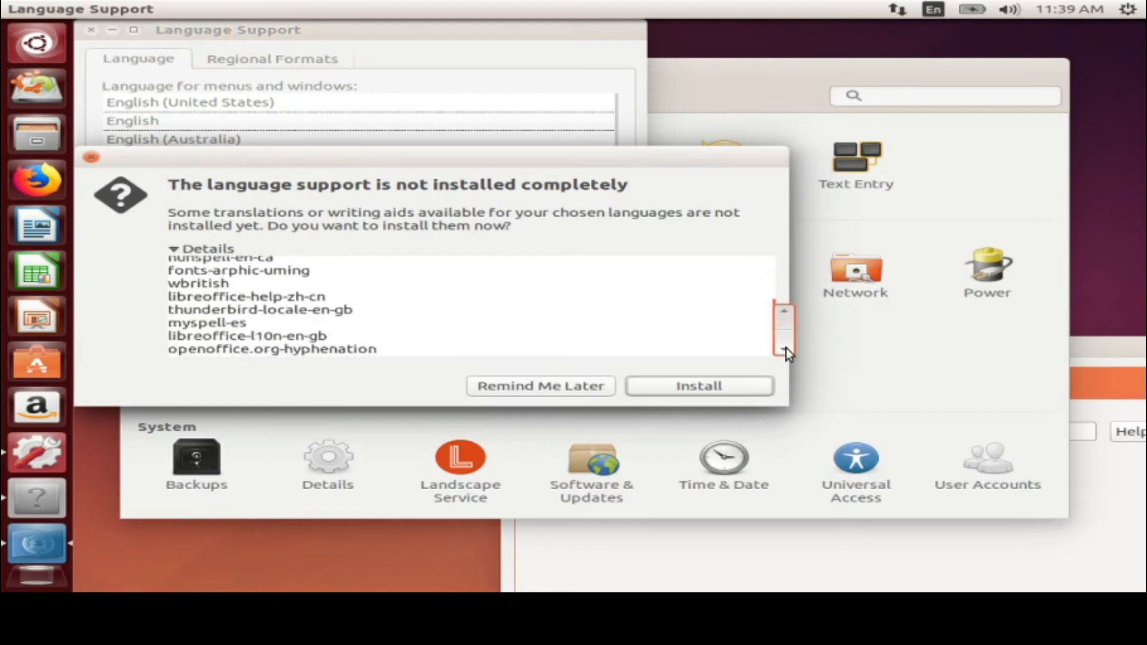
pyautogui.click(553, 389)
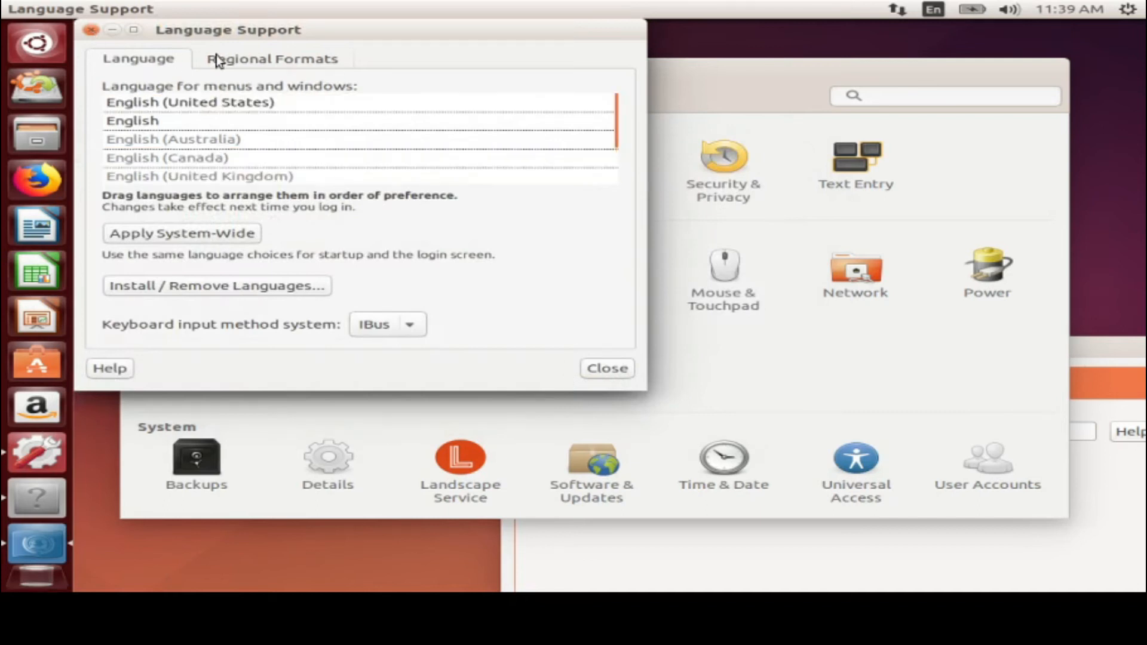
pyautogui.click(237, 58)
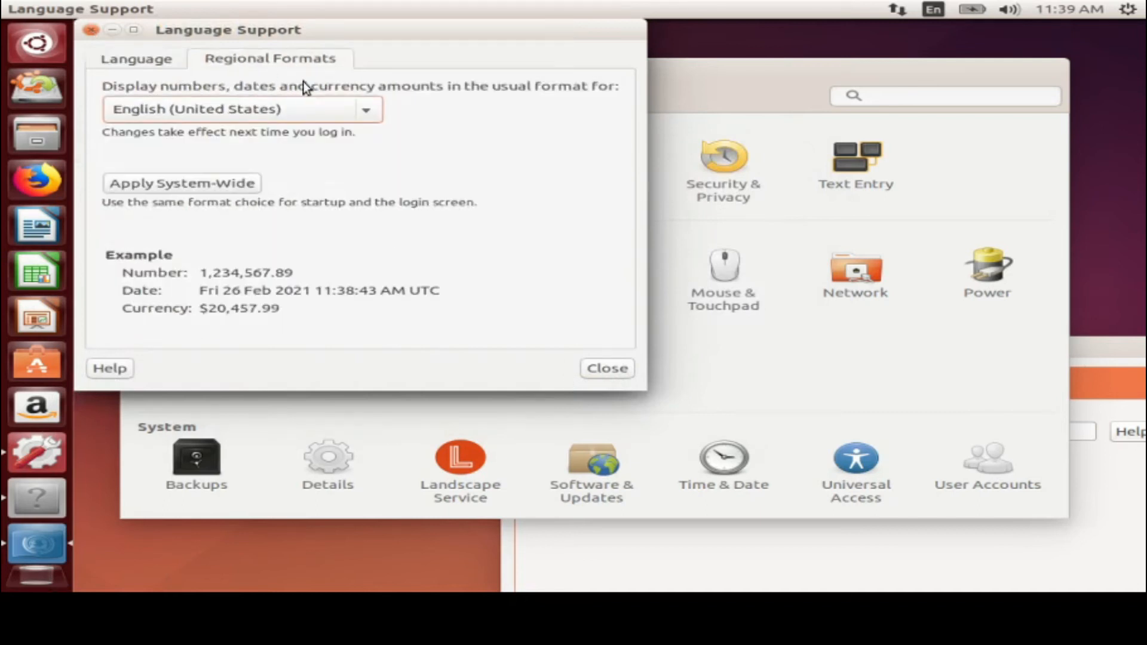
pyautogui.click(379, 119)
pyautogui.scroll(-3, 247, 307)
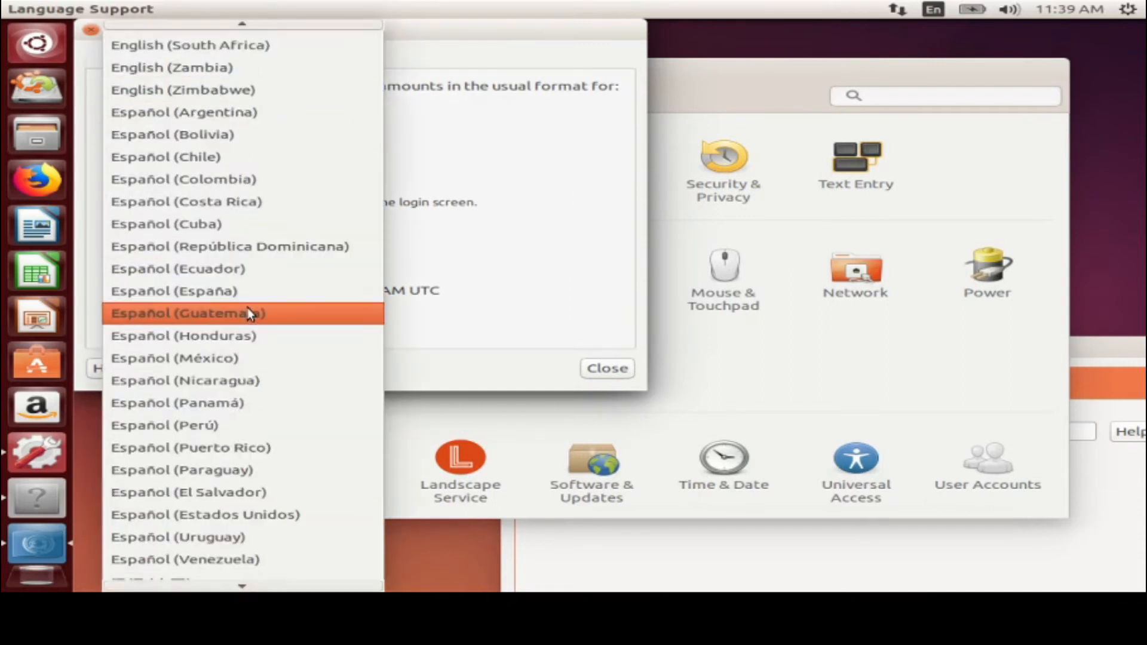
pyautogui.scroll(5, 247, 307)
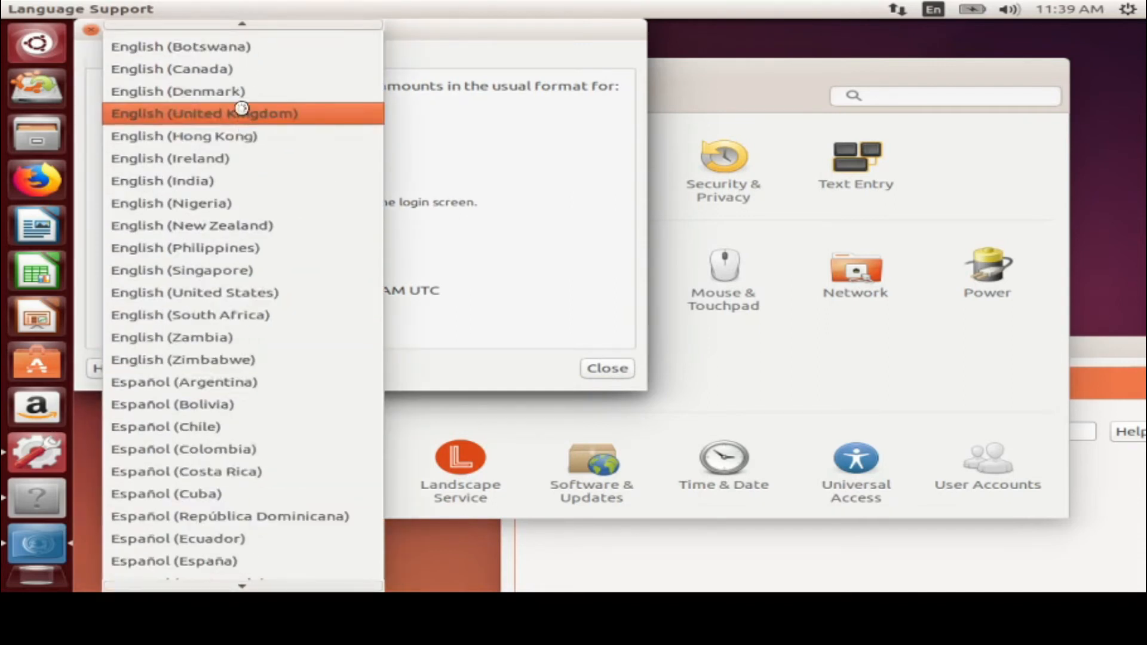
pyautogui.click(241, 109)
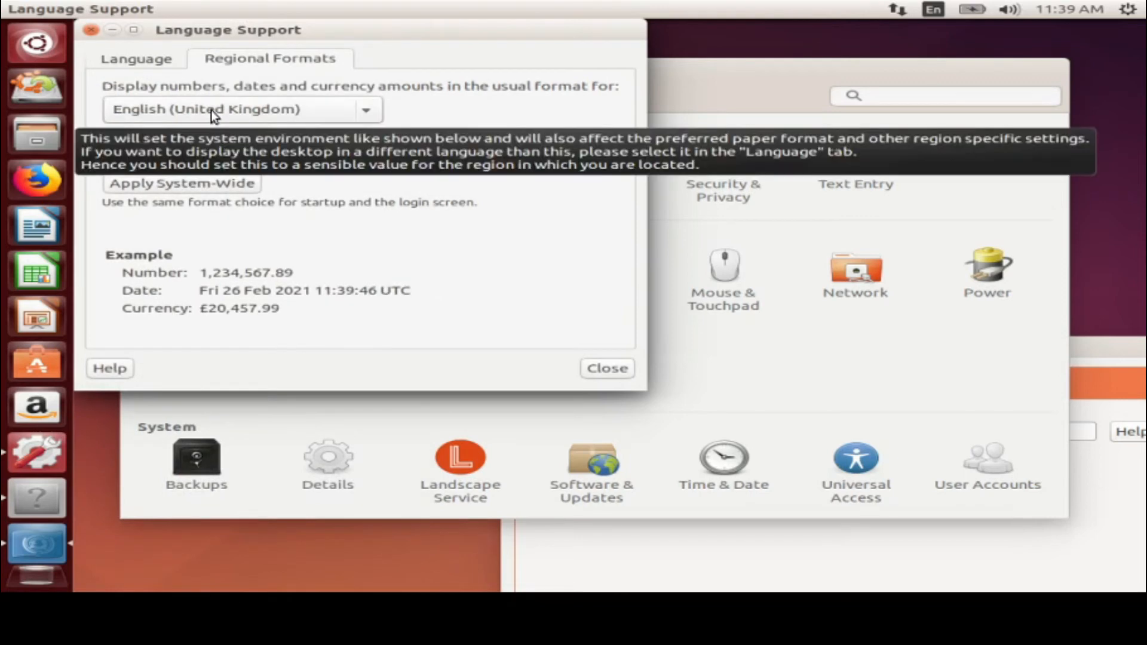
pyautogui.click(210, 110)
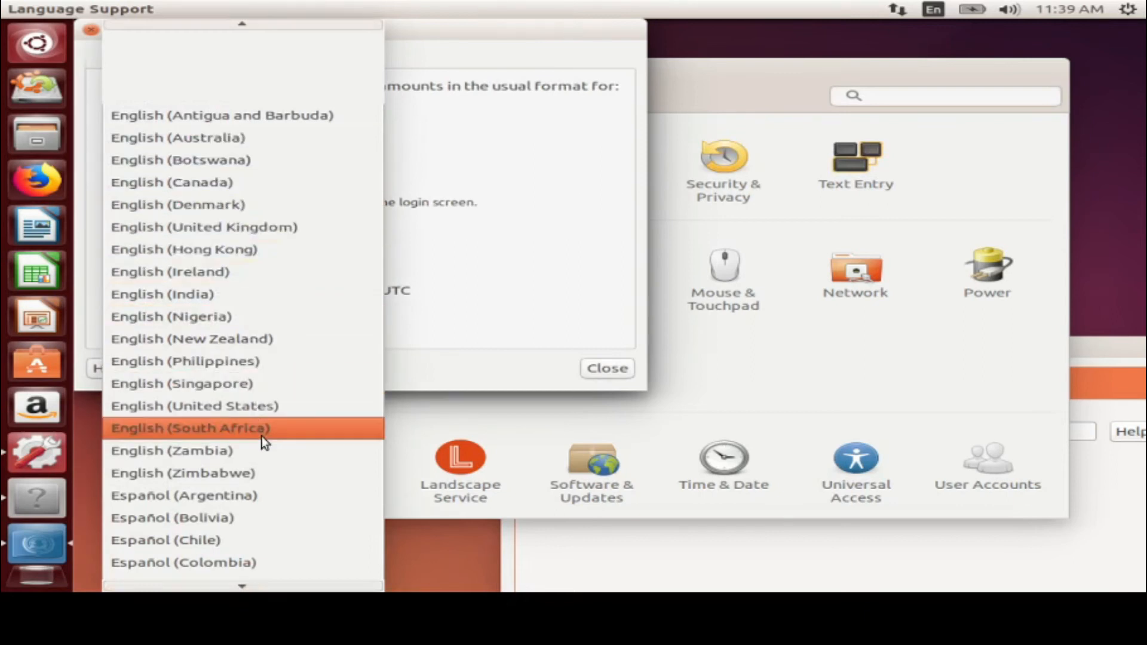
pyautogui.click(243, 407)
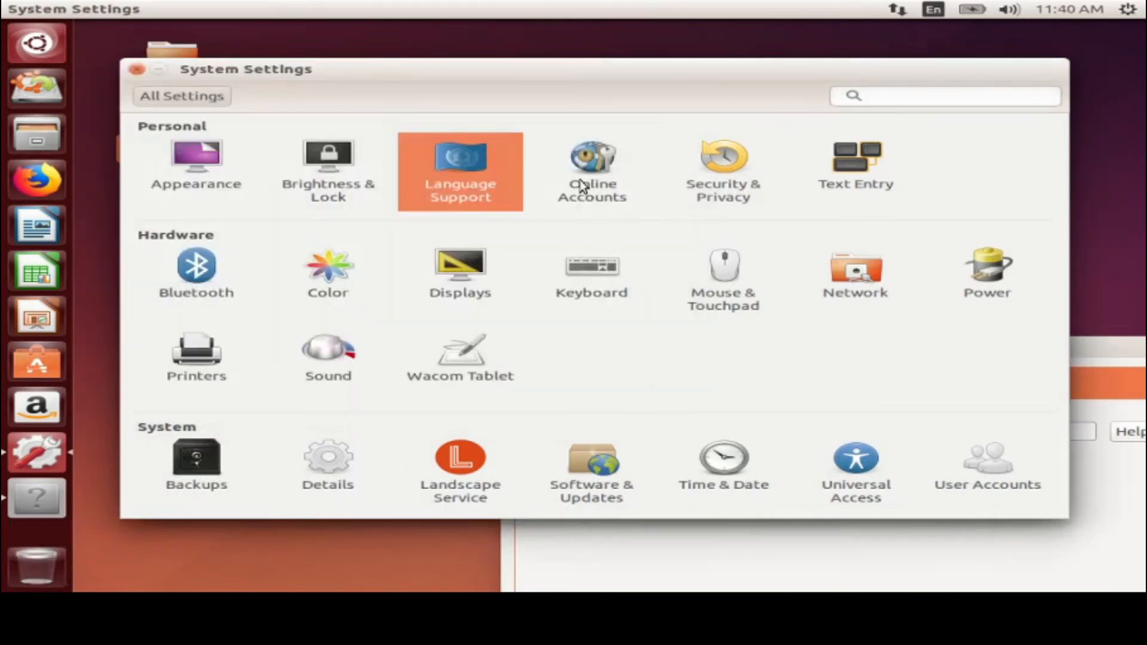
# Browse the Online Accounts provider list, then return to All Settings
pyautogui.click(579, 179)
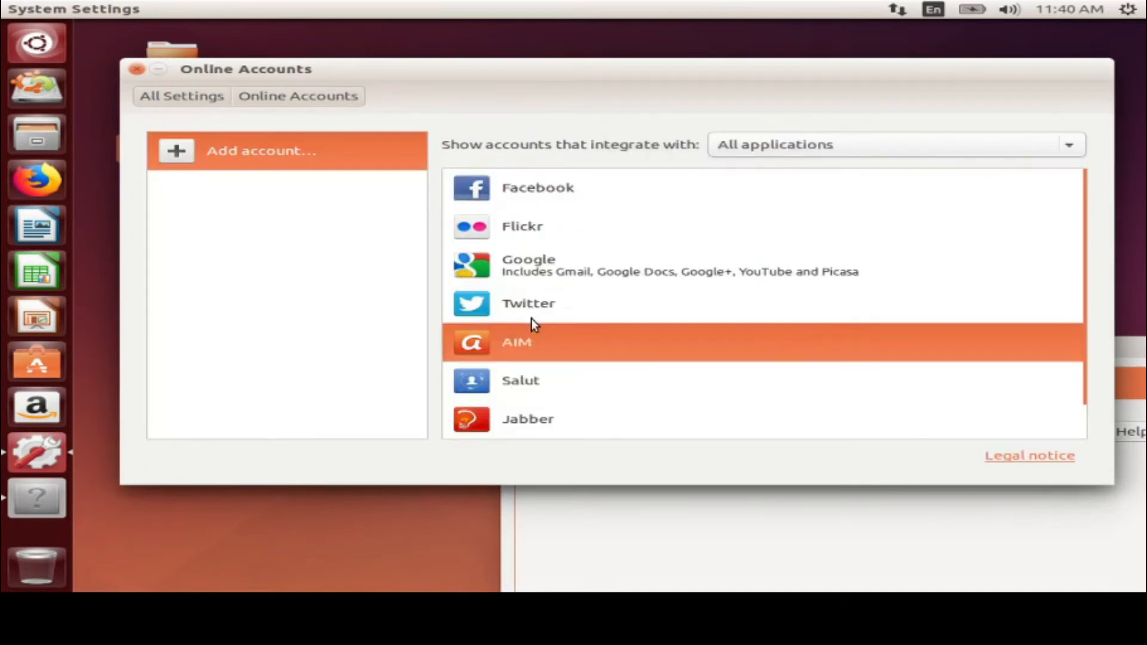
pyautogui.scroll(-1, 550, 306)
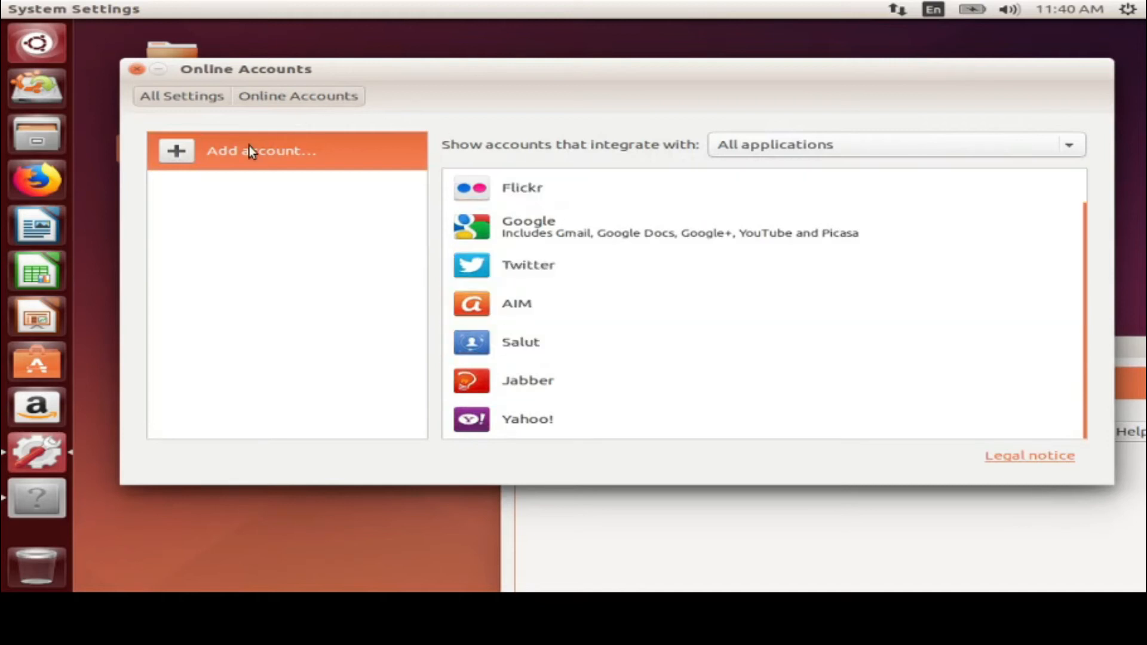
pyautogui.click(163, 96)
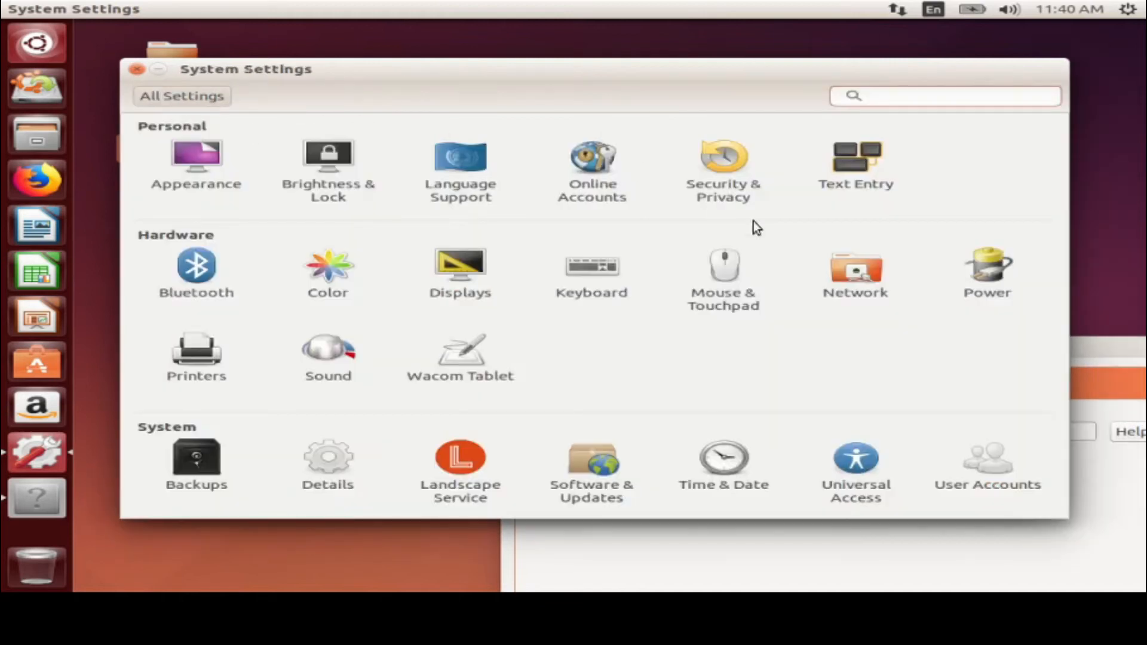
# In Security & Privacy, require a password when returning from a screen blank for 5 minutes
pyautogui.click(715, 181)
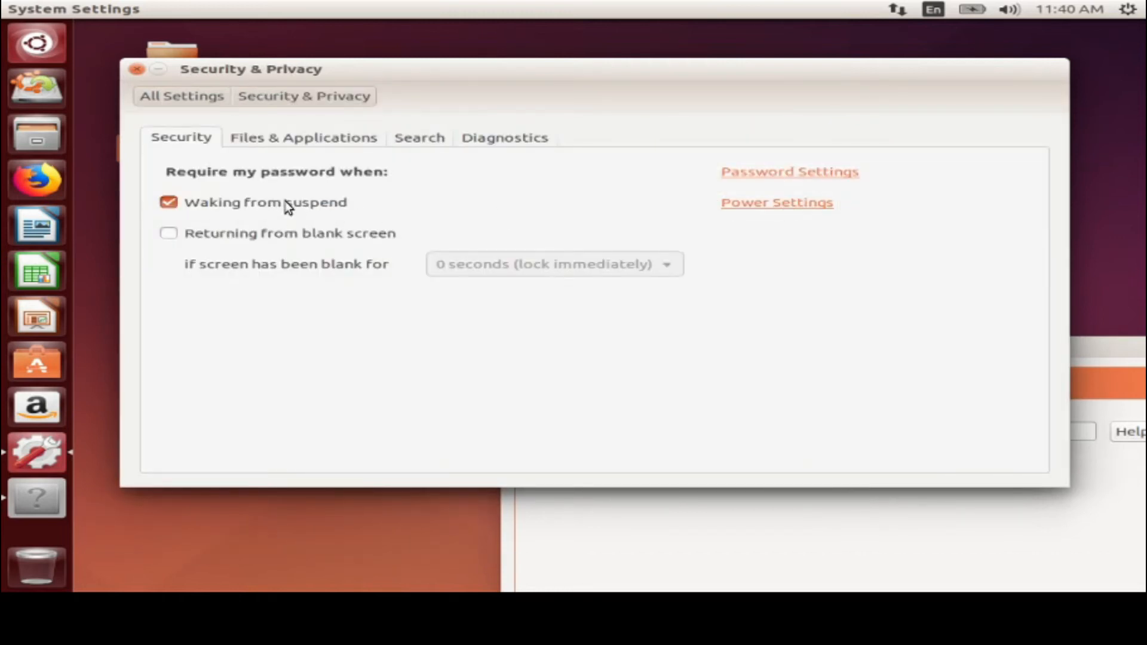
pyautogui.click(244, 236)
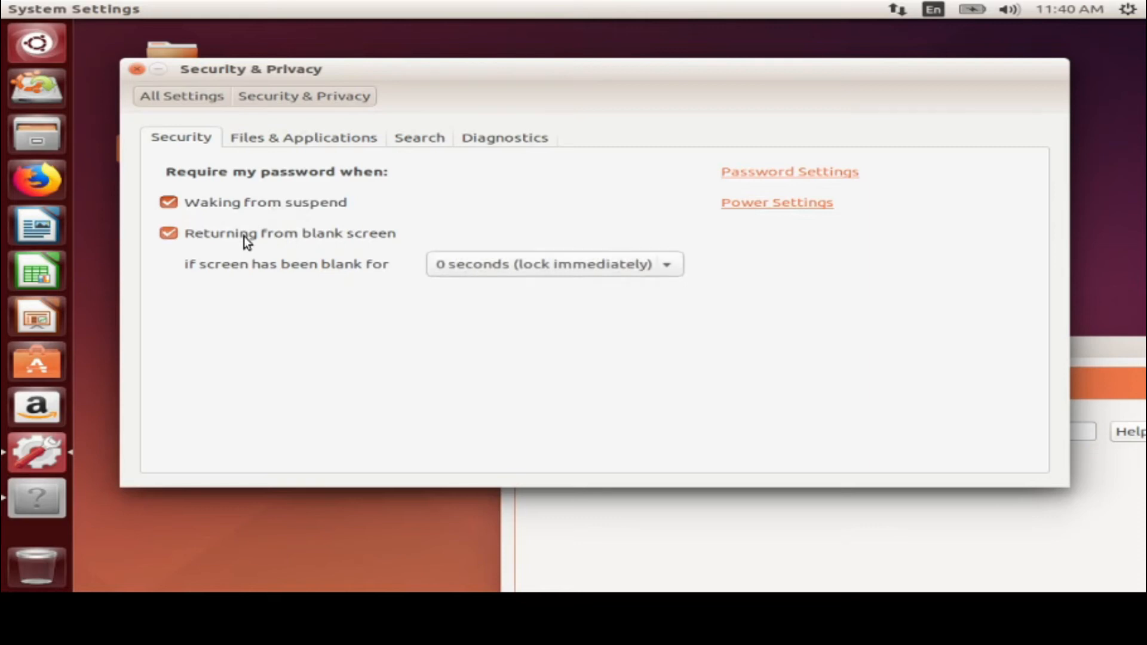
pyautogui.click(596, 265)
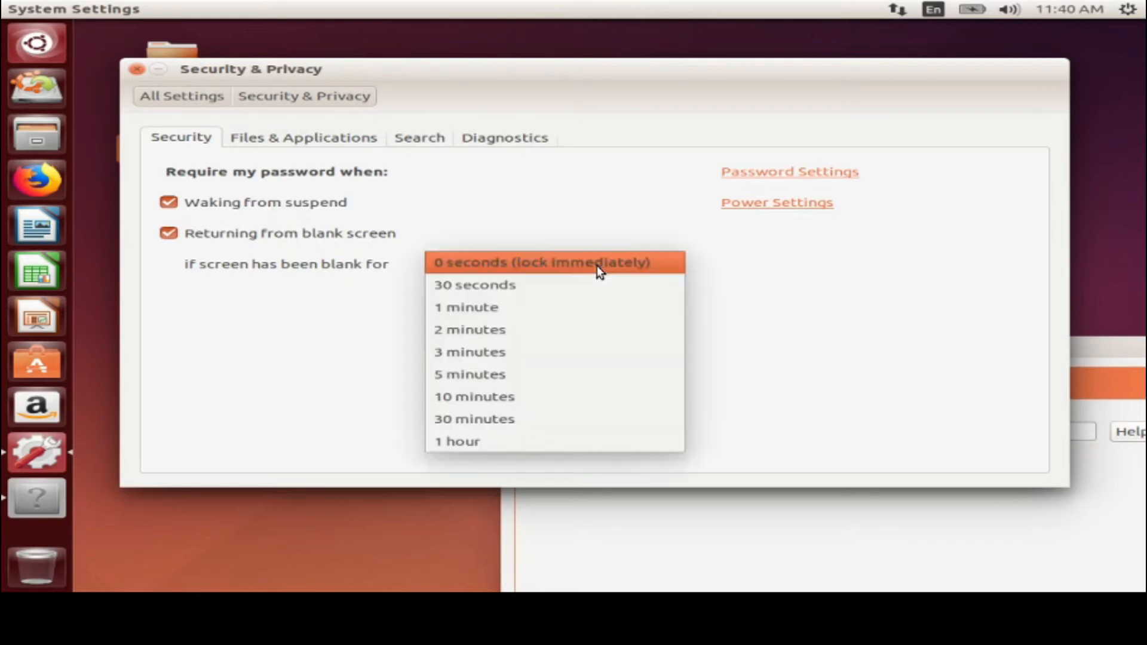
pyautogui.click(500, 375)
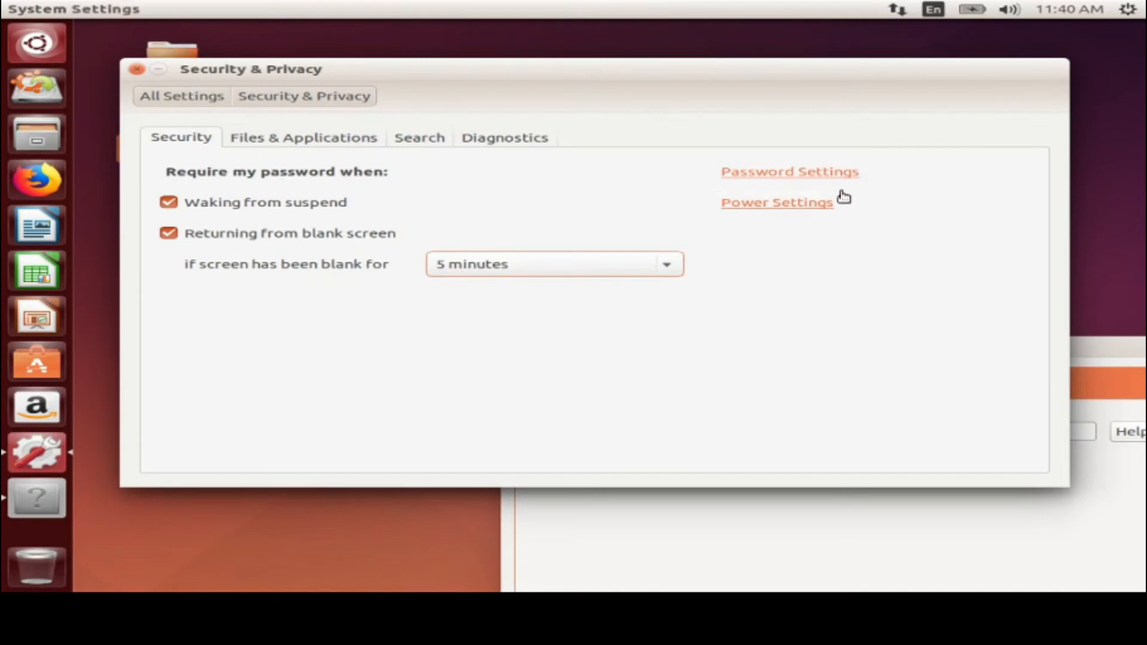
# In User Accounts, add a new Standard account after entering its full name
pyautogui.click(808, 172)
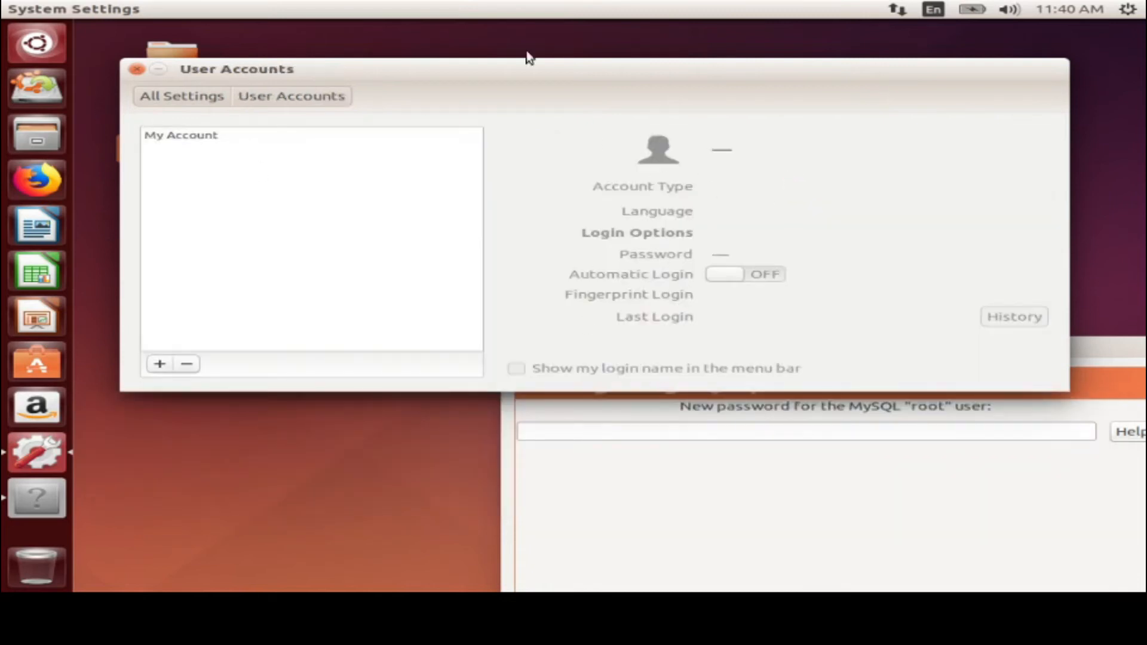
pyautogui.click(160, 366)
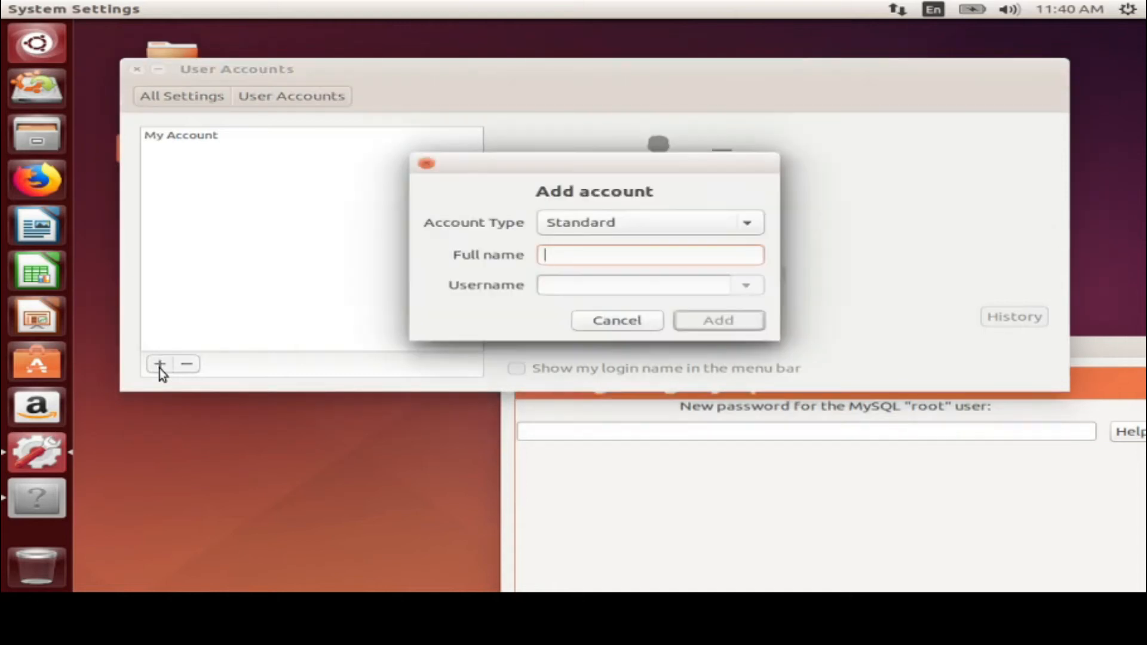
pyautogui.write('abc')
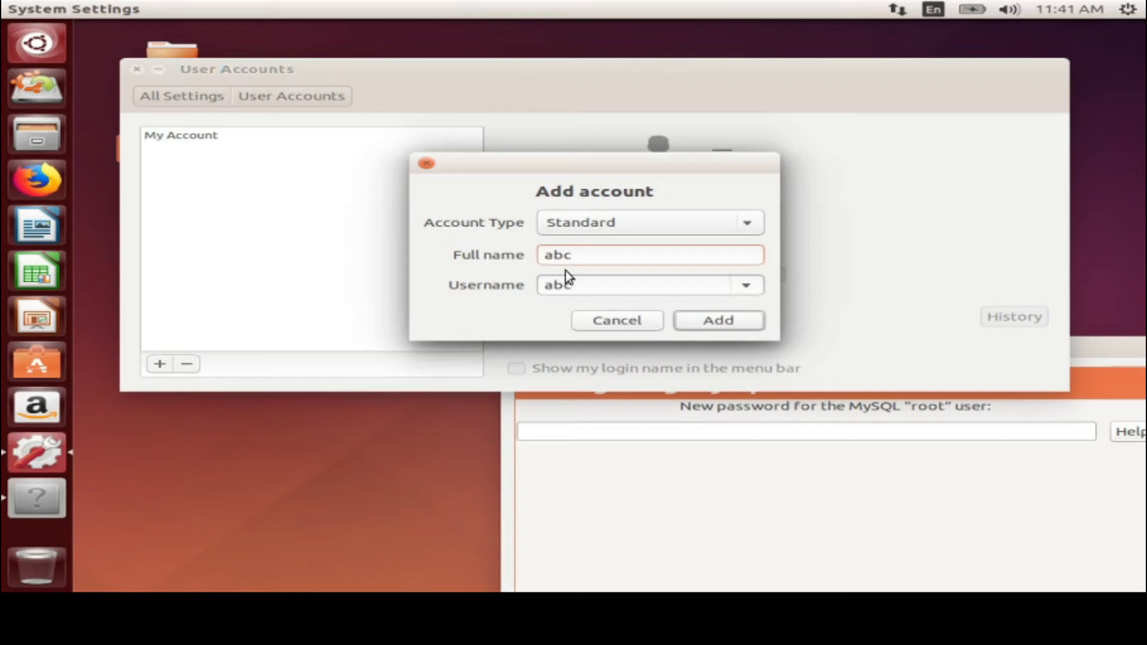
pyautogui.click(650, 227)
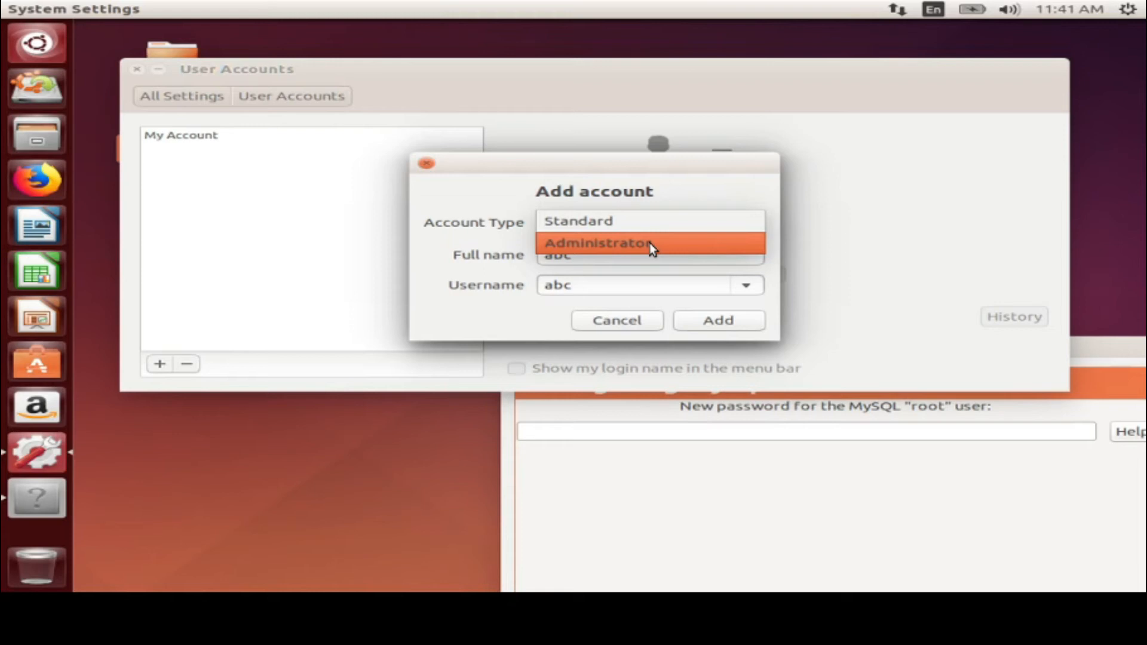
pyautogui.click(625, 226)
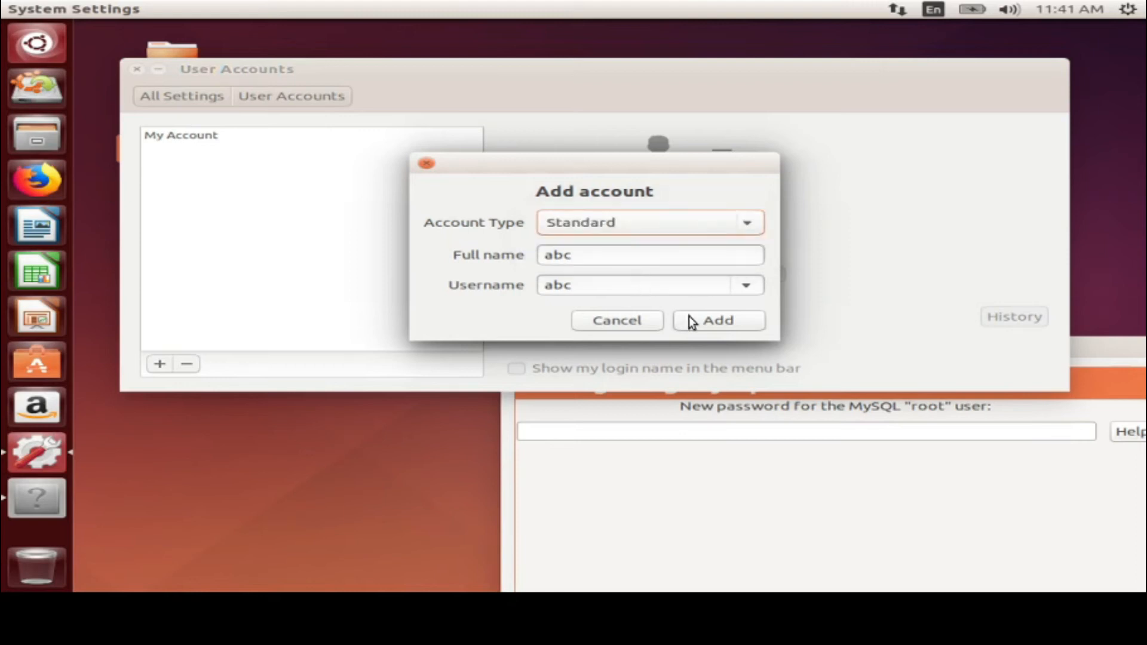
pyautogui.click(736, 328)
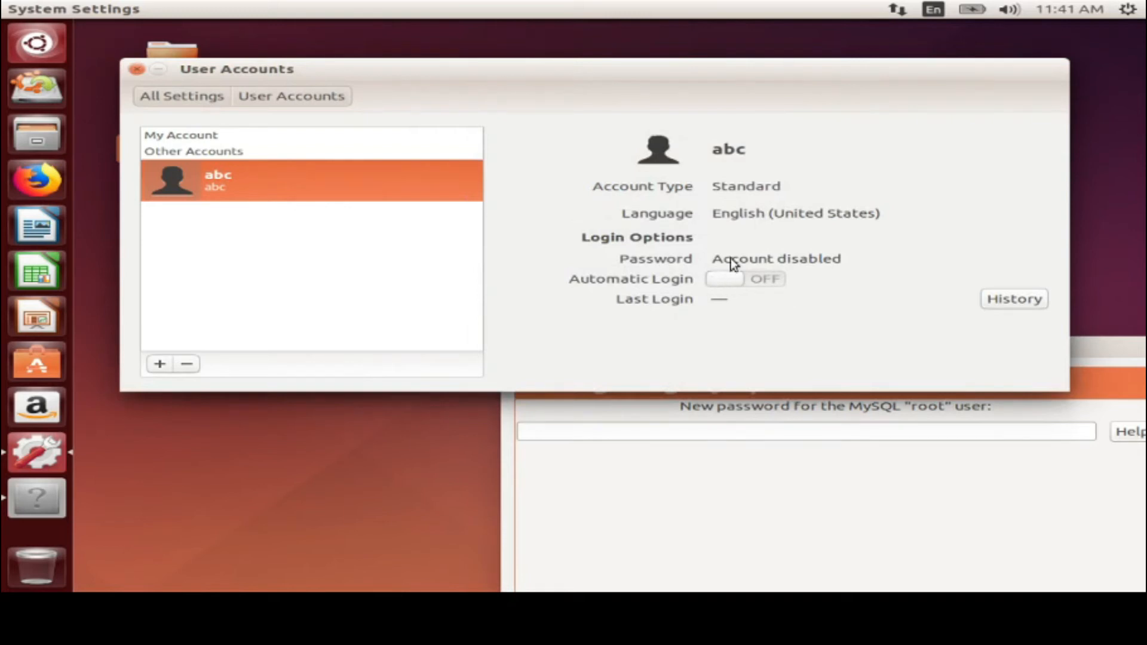
# Enter and confirm a trial password for the new account, showing the characters in plain text
pyautogui.click(779, 263)
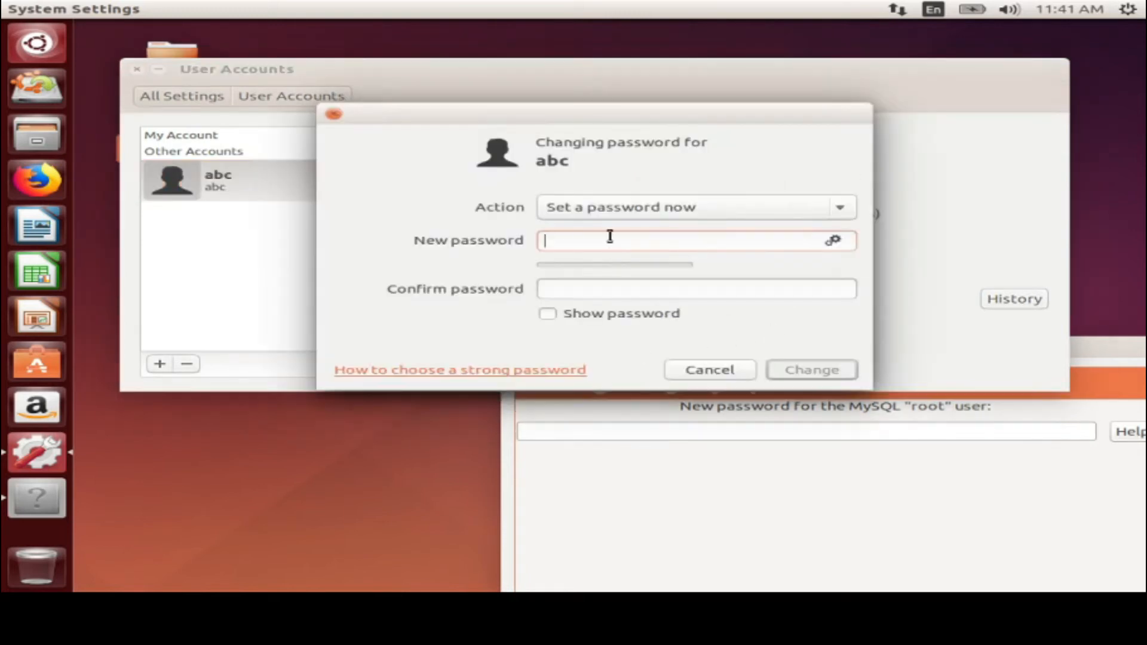
pyautogui.click(575, 289)
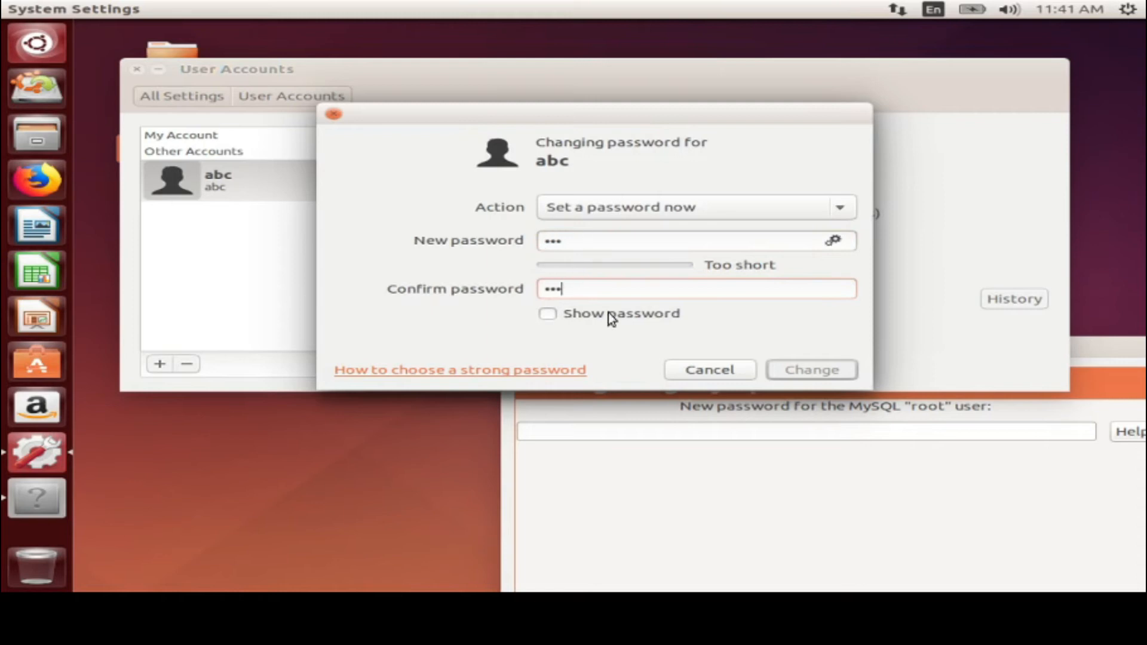
pyautogui.click(625, 314)
pyautogui.click(609, 246)
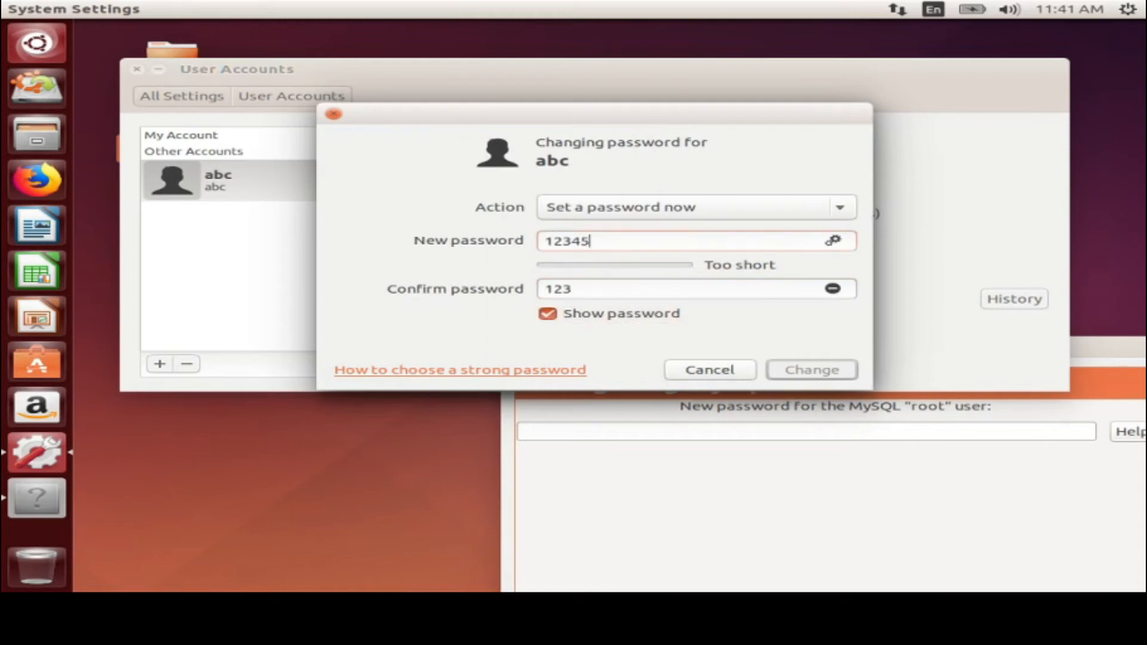
pyautogui.click(596, 289)
# Replace both password fields with the final account password and apply it
pyautogui.hotkey('shift', 'Tab')
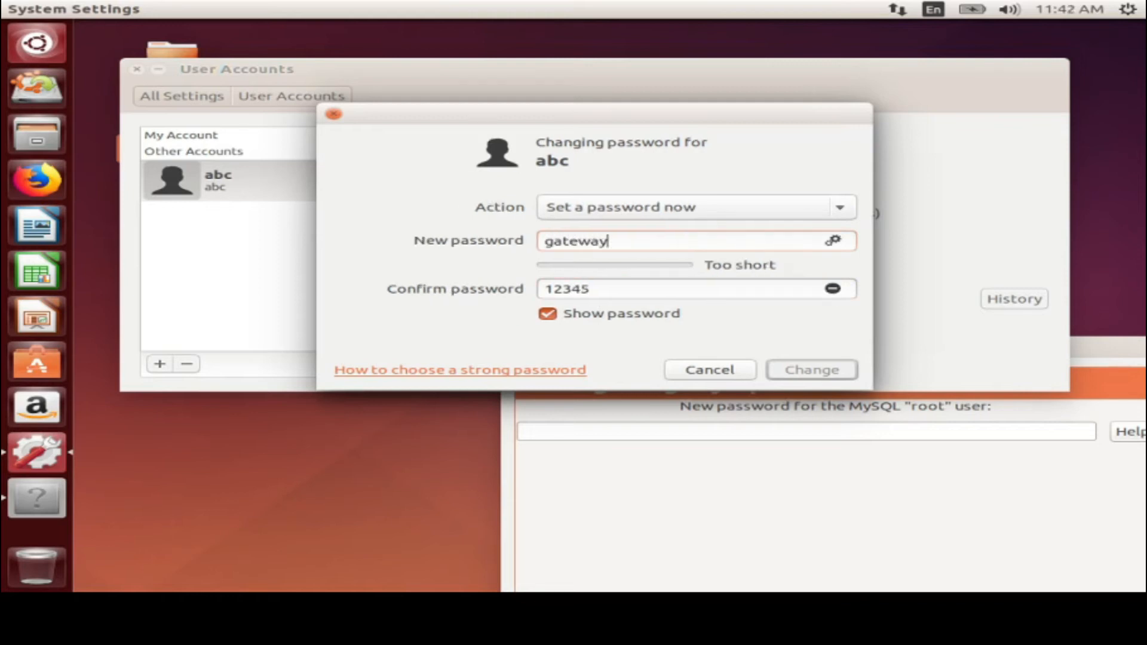
pyautogui.press('Tab')
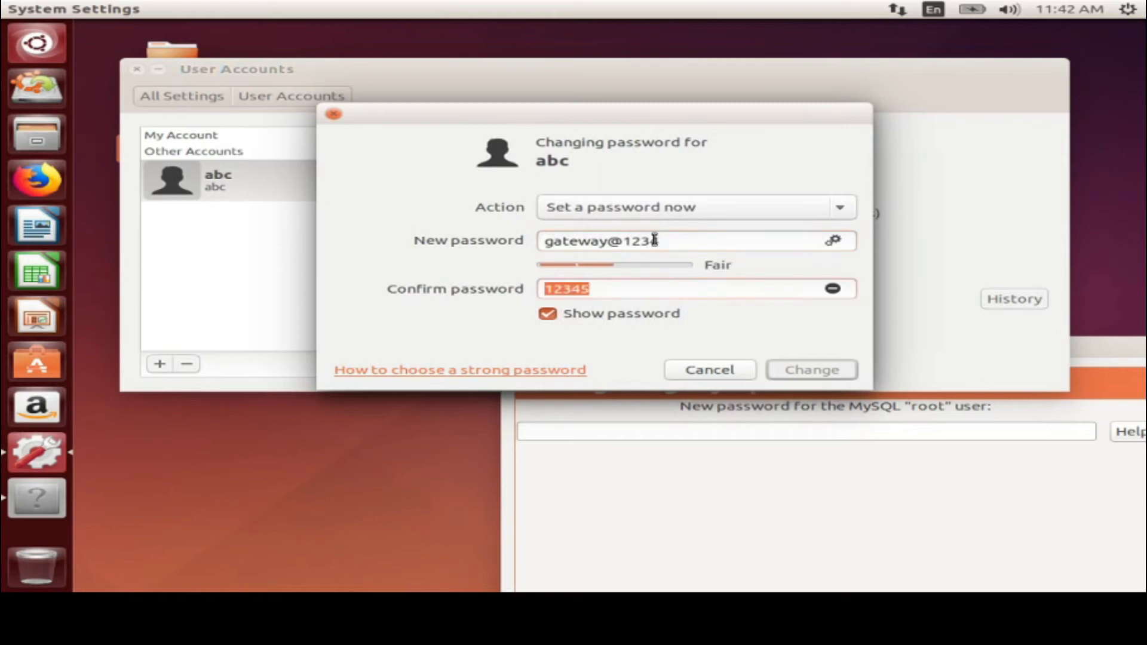
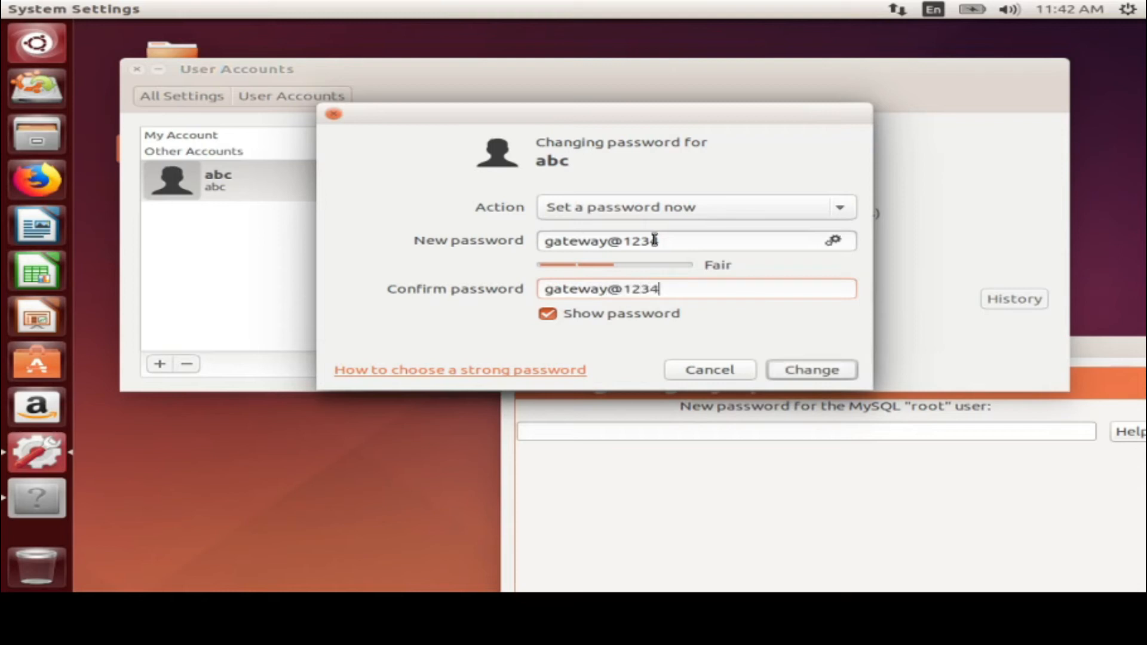
pyautogui.click(798, 369)
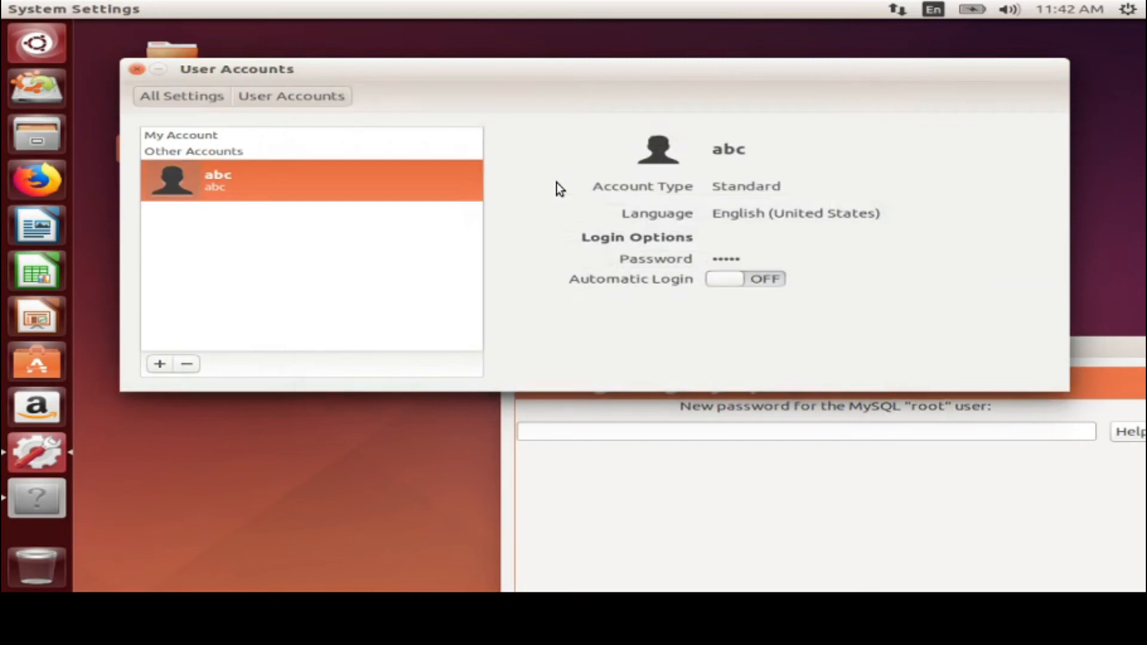
# Turn on automatic login for the account, then go to the Text Entry settings
pyautogui.click(758, 290)
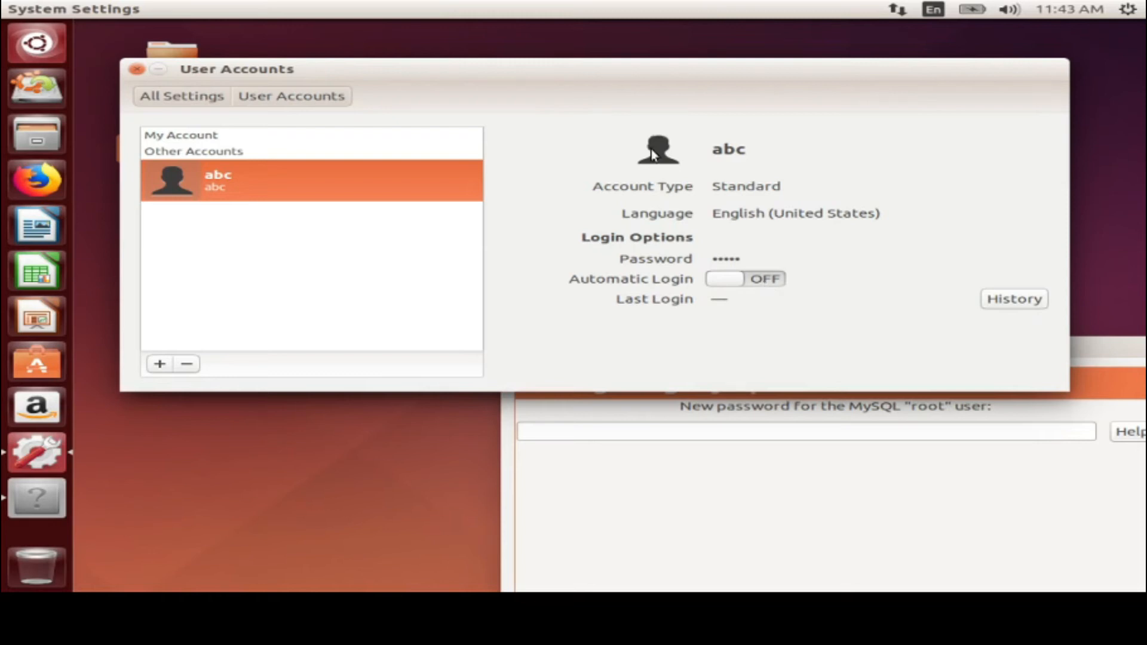
pyautogui.click(155, 106)
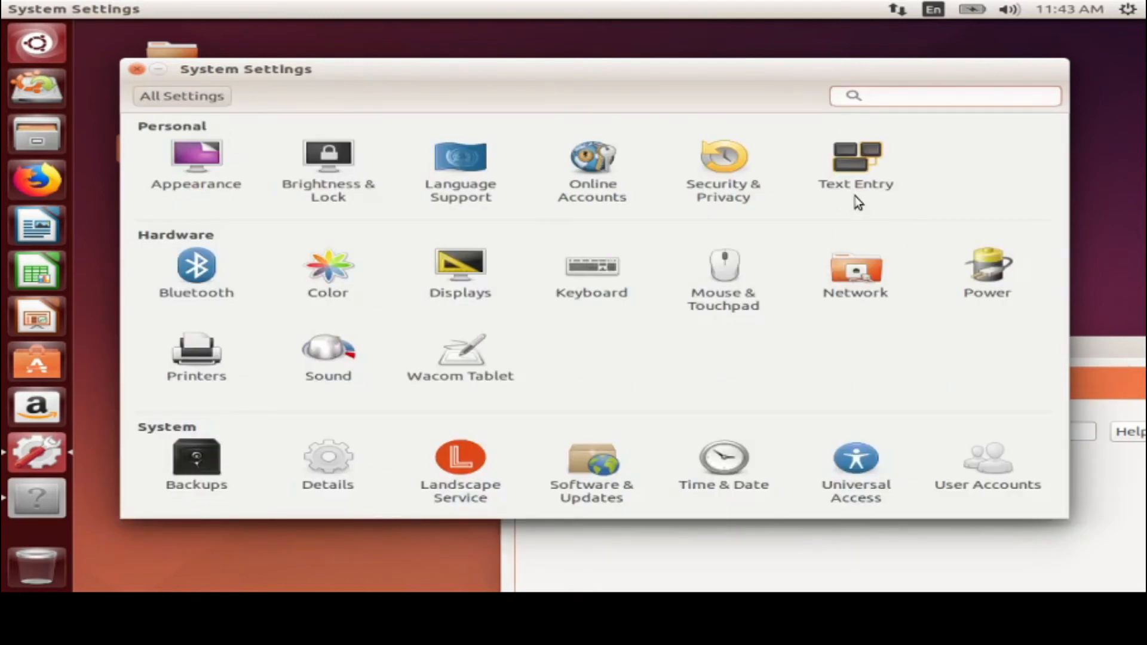
pyautogui.click(855, 163)
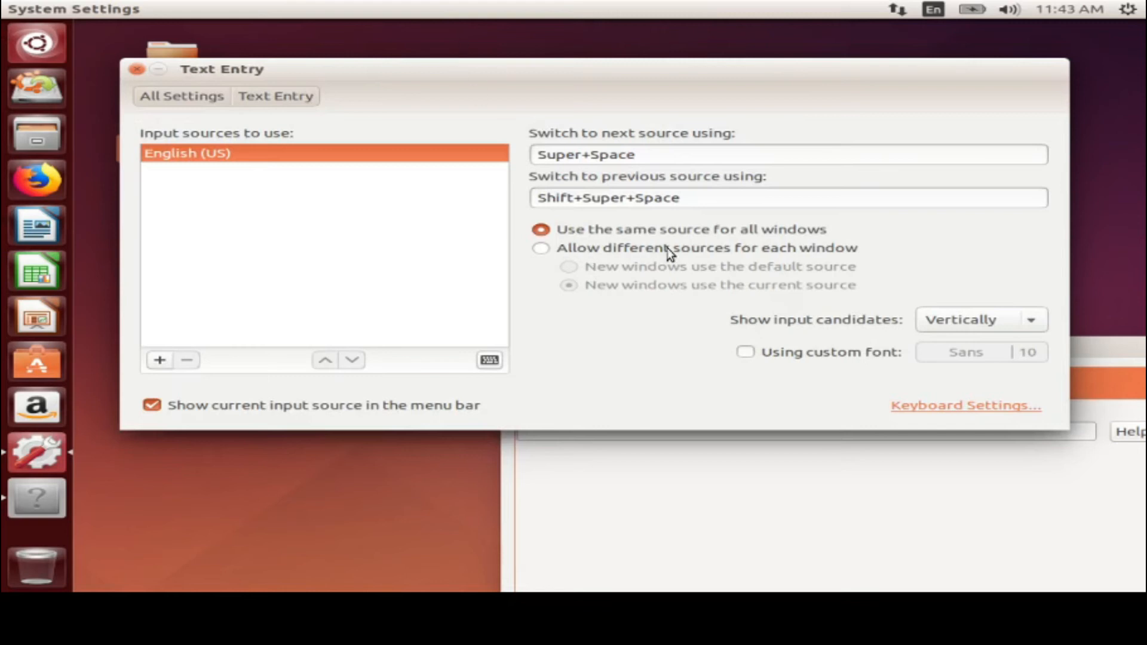
pyautogui.click(206, 102)
pyautogui.click(211, 276)
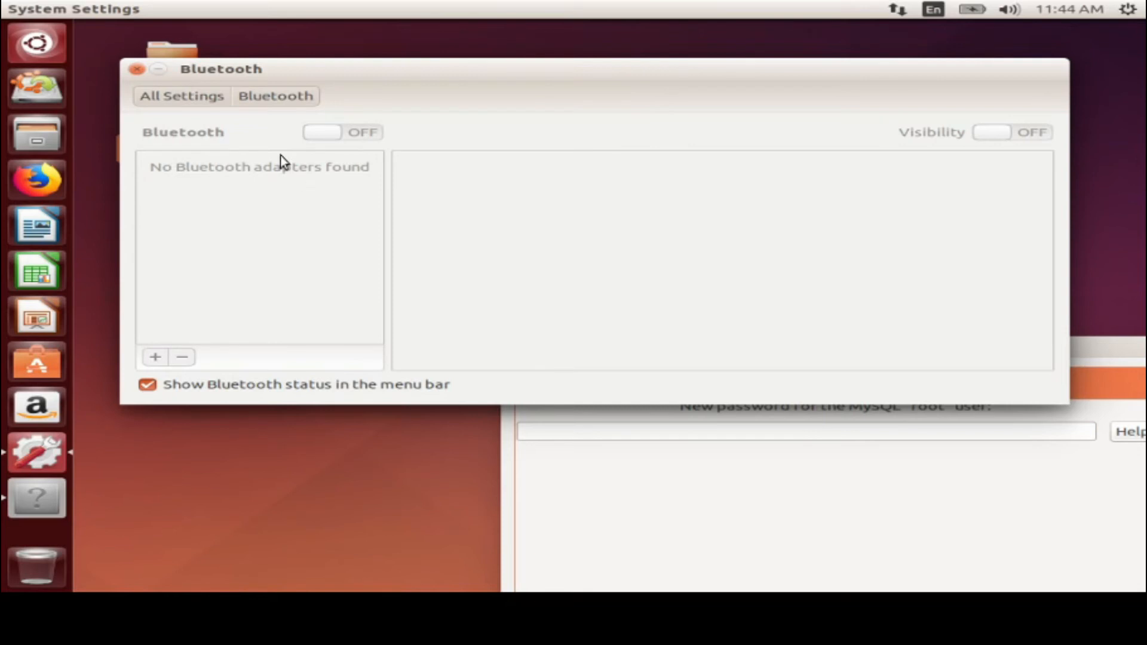
pyautogui.click(164, 97)
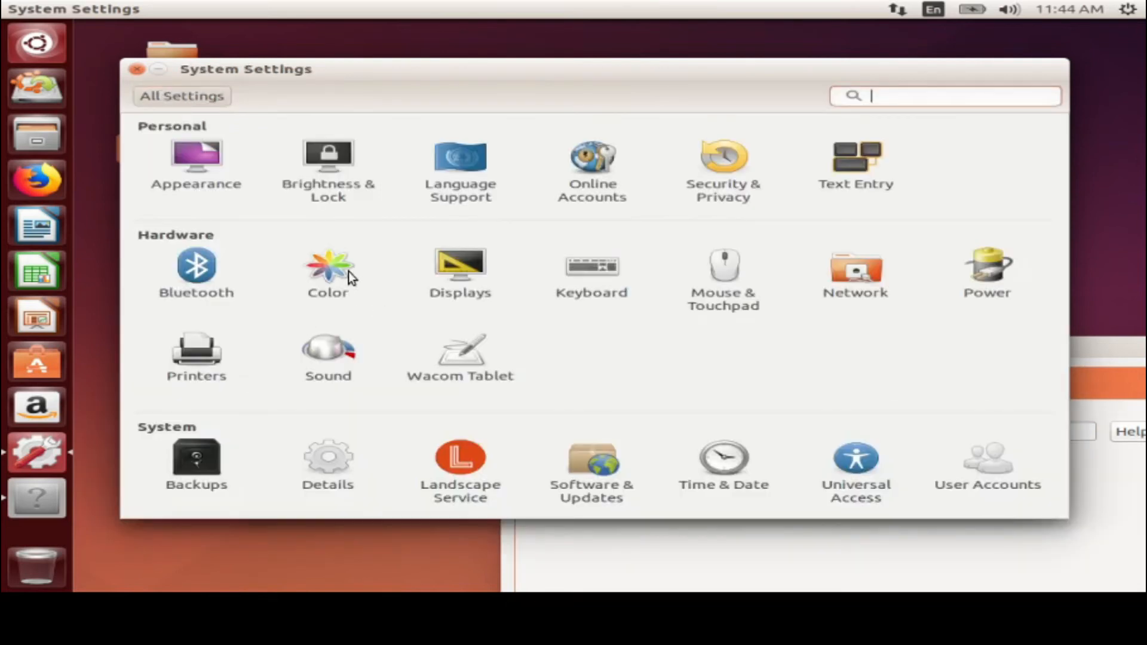
pyautogui.click(326, 295)
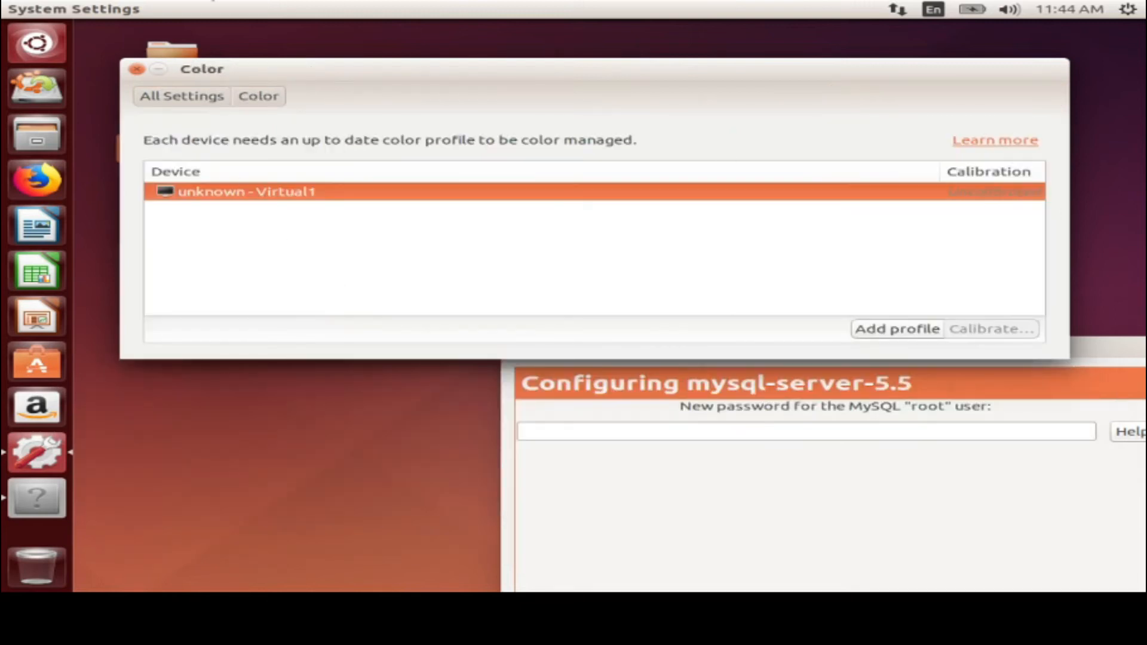
pyautogui.click(197, 94)
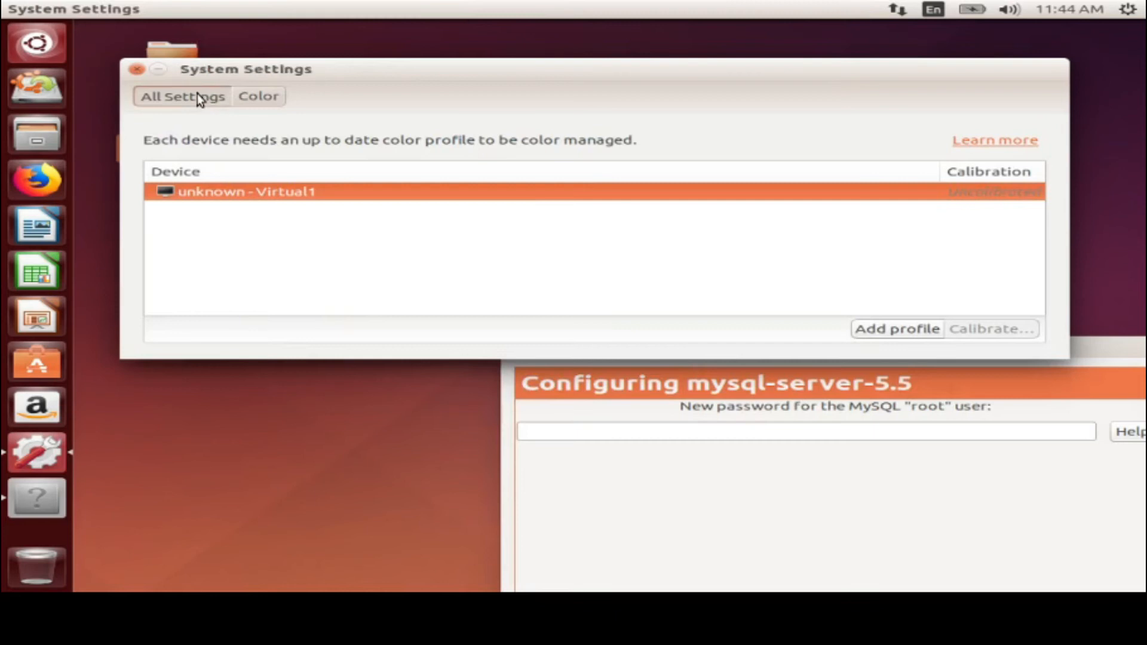
pyautogui.click(467, 278)
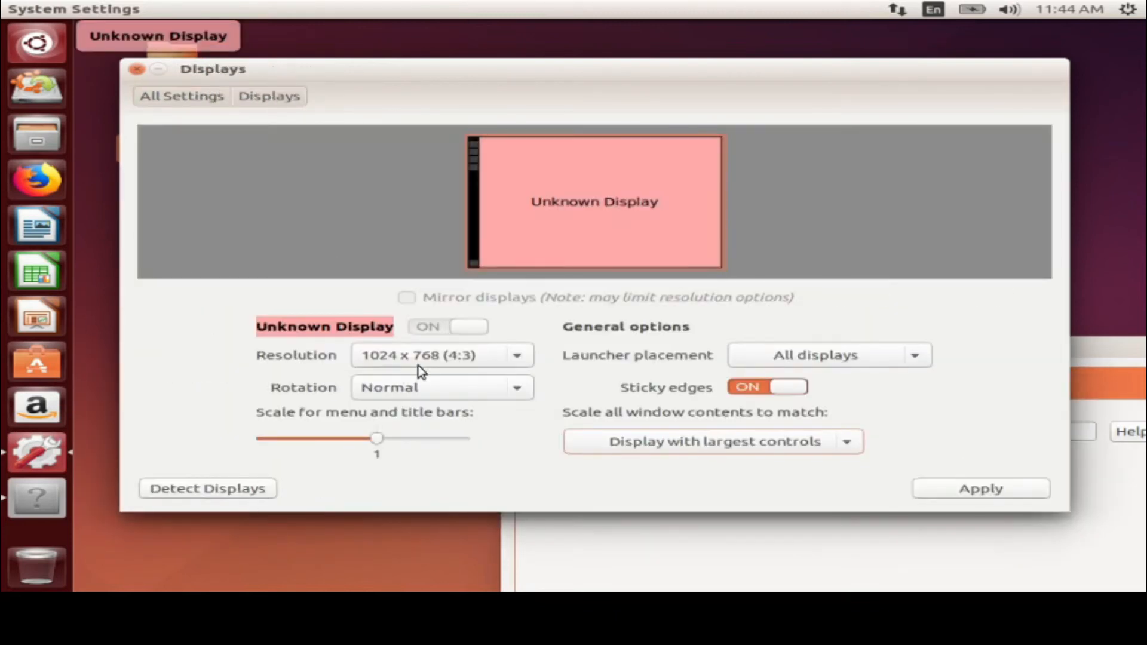
pyautogui.click(413, 357)
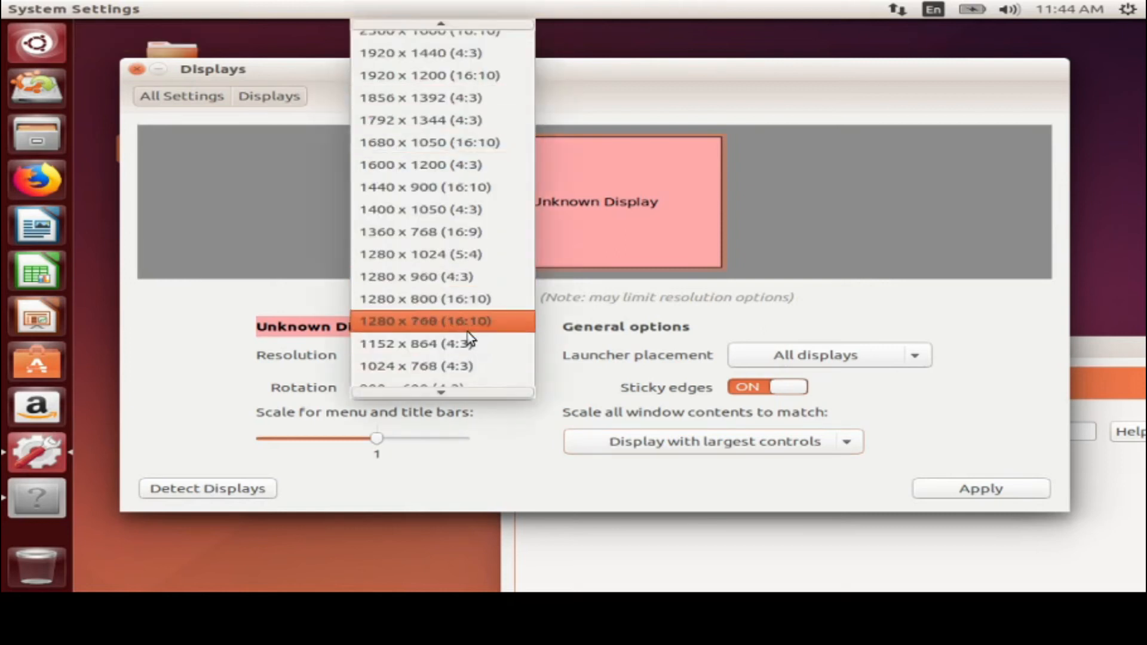
pyautogui.click(416, 366)
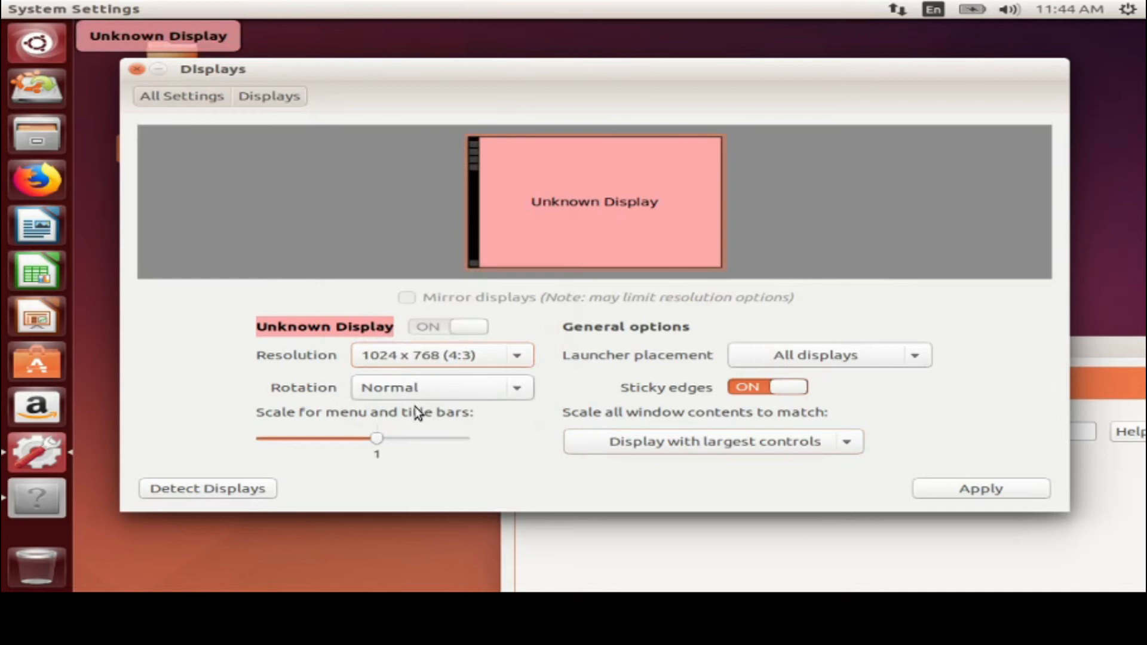
pyautogui.click(426, 387)
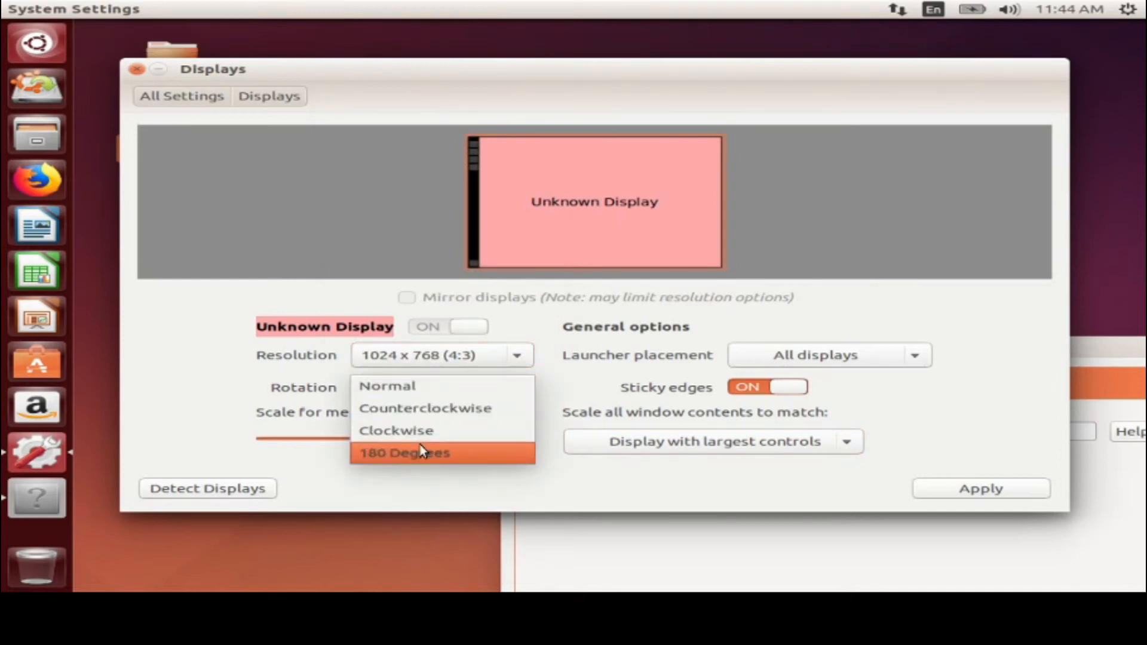
pyautogui.click(418, 409)
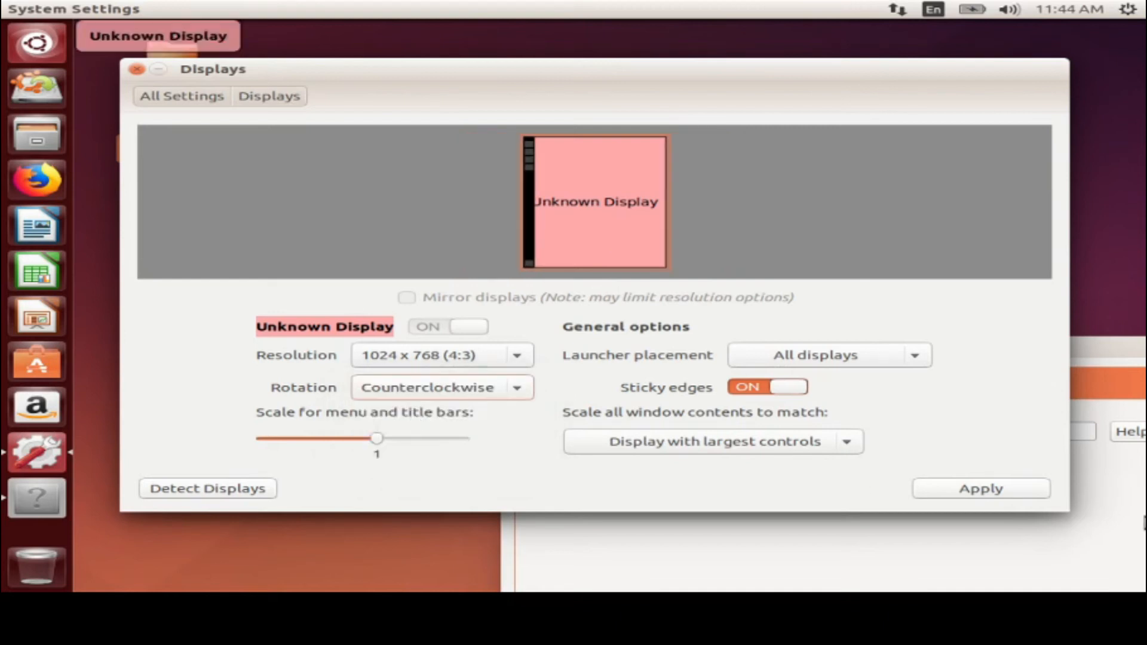
pyautogui.click(991, 489)
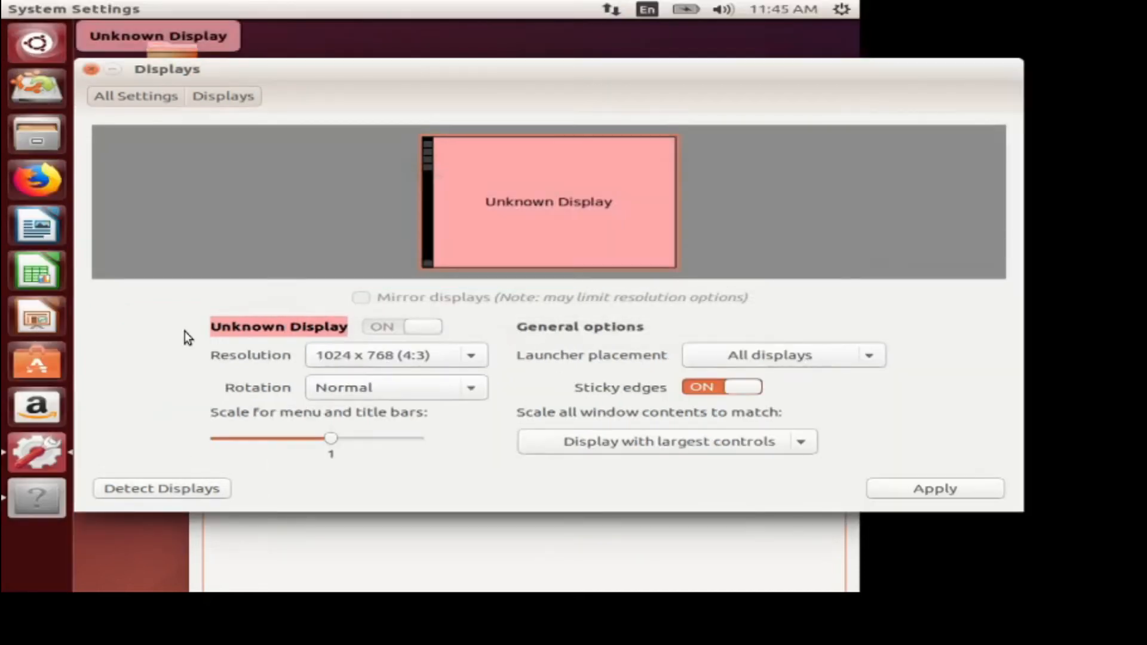
pyautogui.click(413, 396)
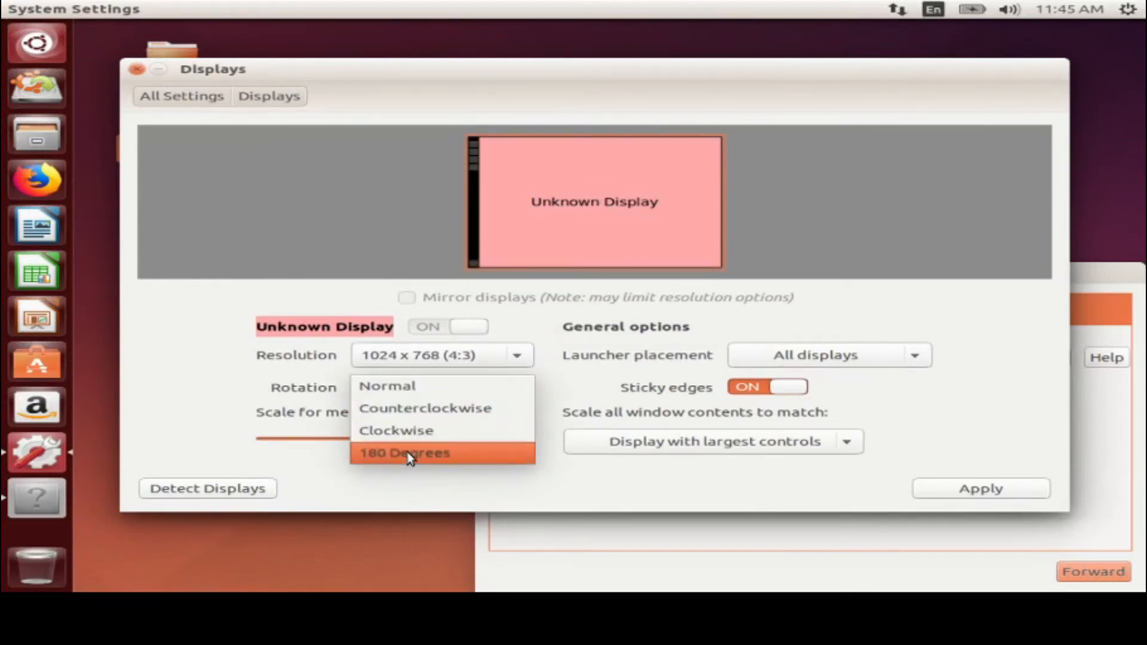
pyautogui.click(540, 379)
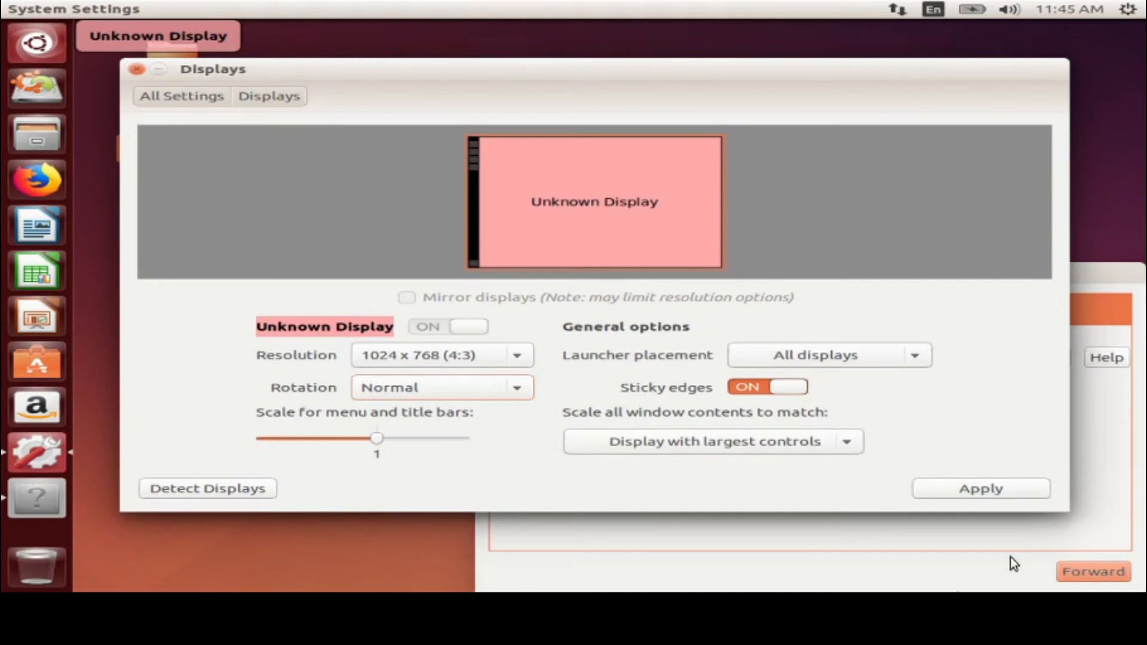
pyautogui.click(200, 92)
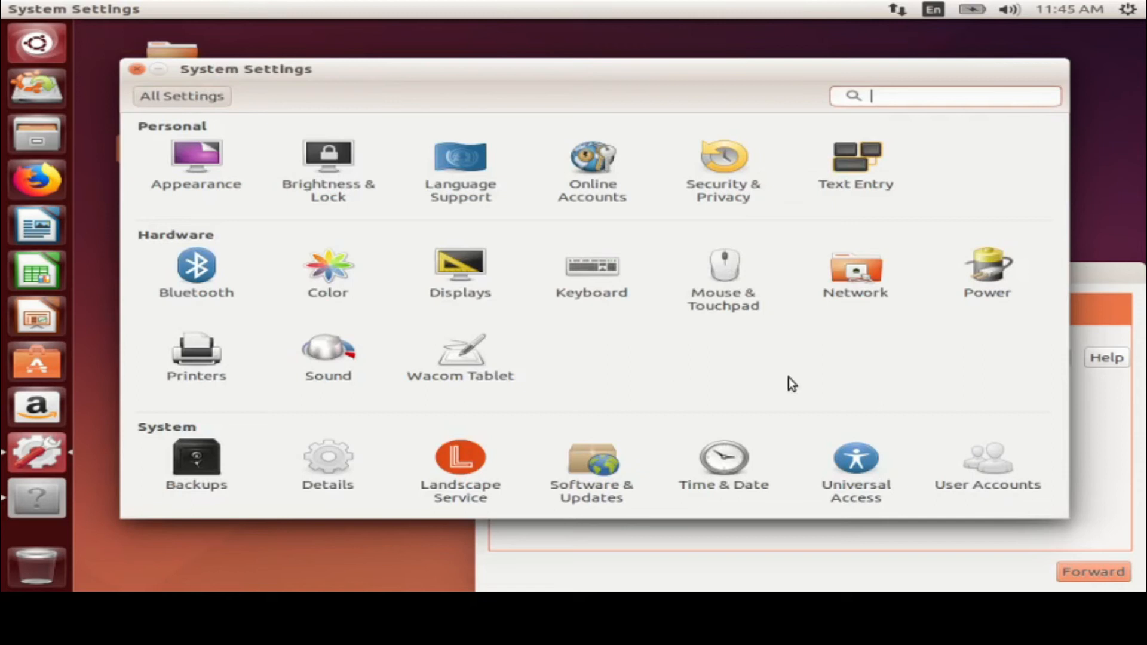
# Glance at Keyboard, then in Network toggle the Wired switch off and on to reconnect
pyautogui.click(605, 276)
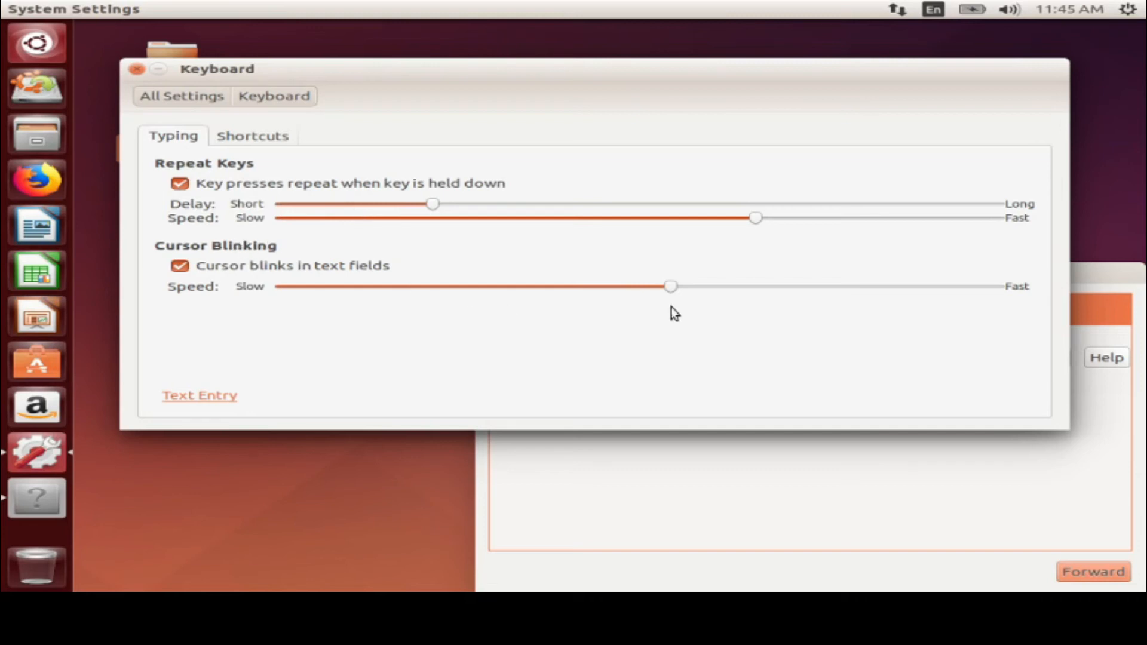
pyautogui.click(195, 93)
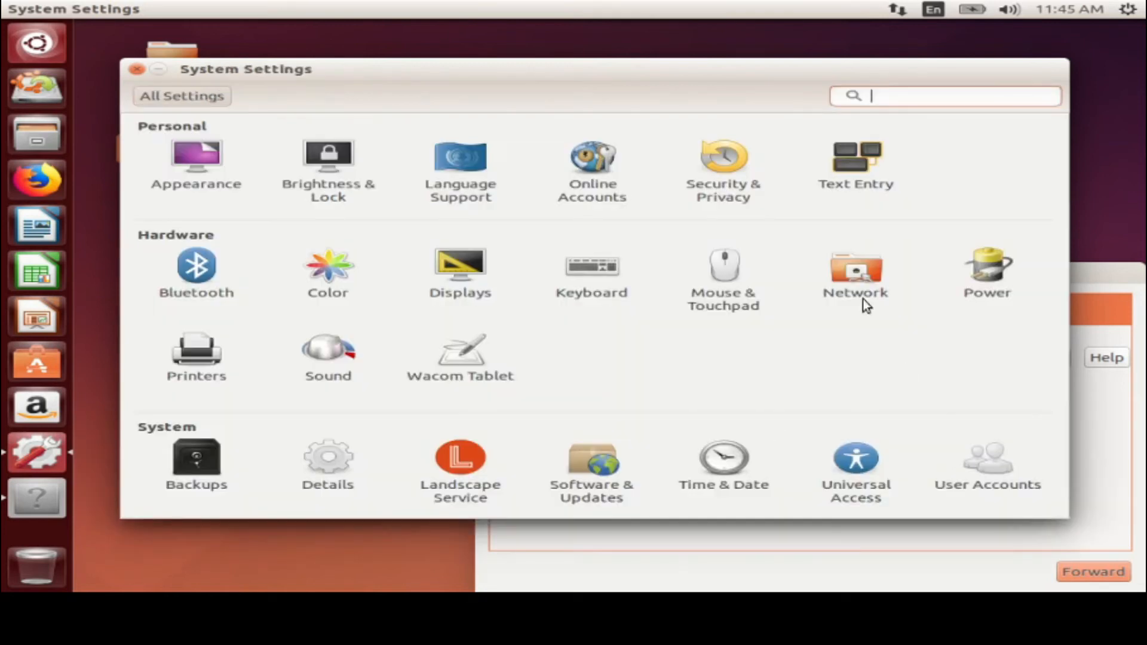
pyautogui.click(864, 286)
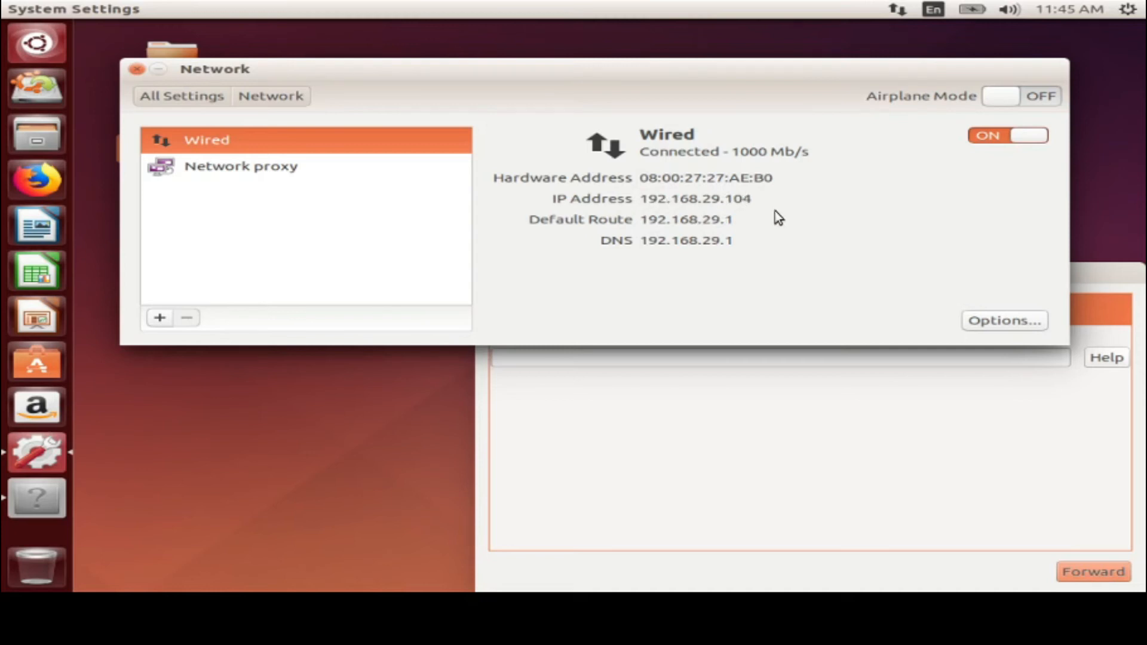
pyautogui.click(988, 135)
pyautogui.click(988, 134)
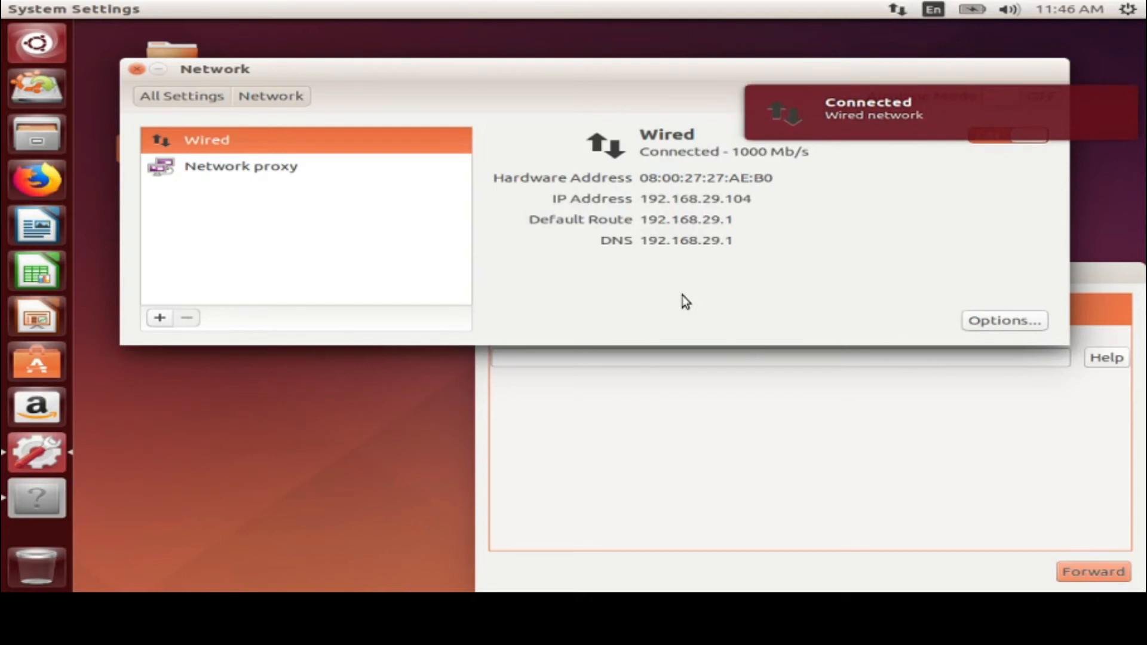
# In the wired connection editor's IPv4 Settings, set the method to Manual
pyautogui.click(1001, 323)
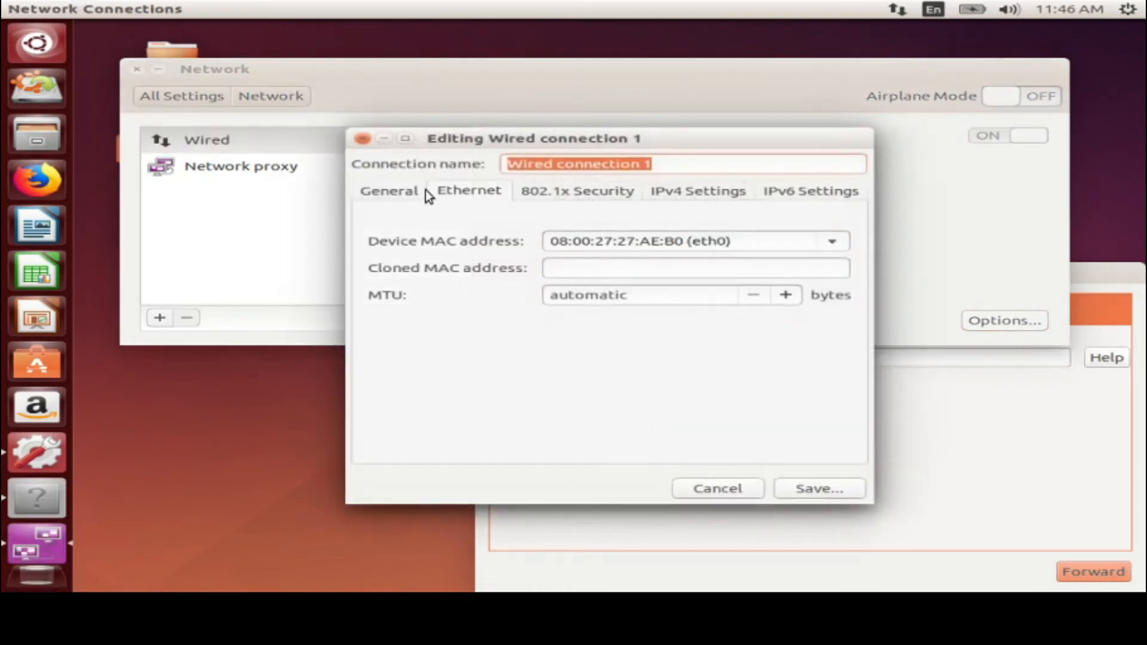
pyautogui.click(716, 199)
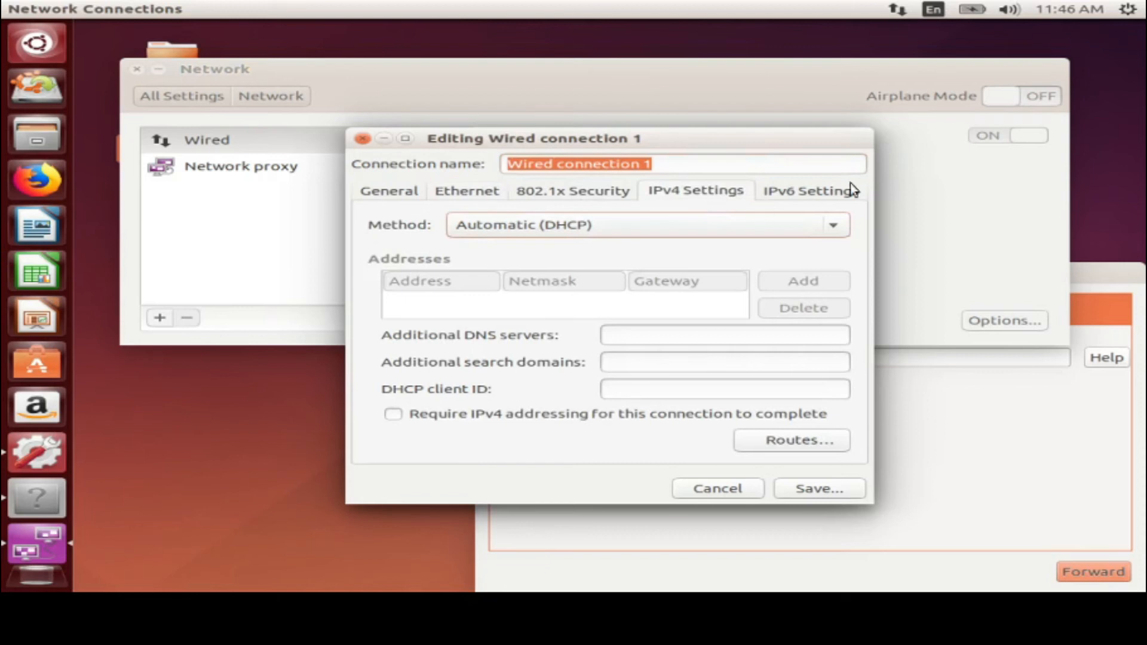
pyautogui.click(720, 489)
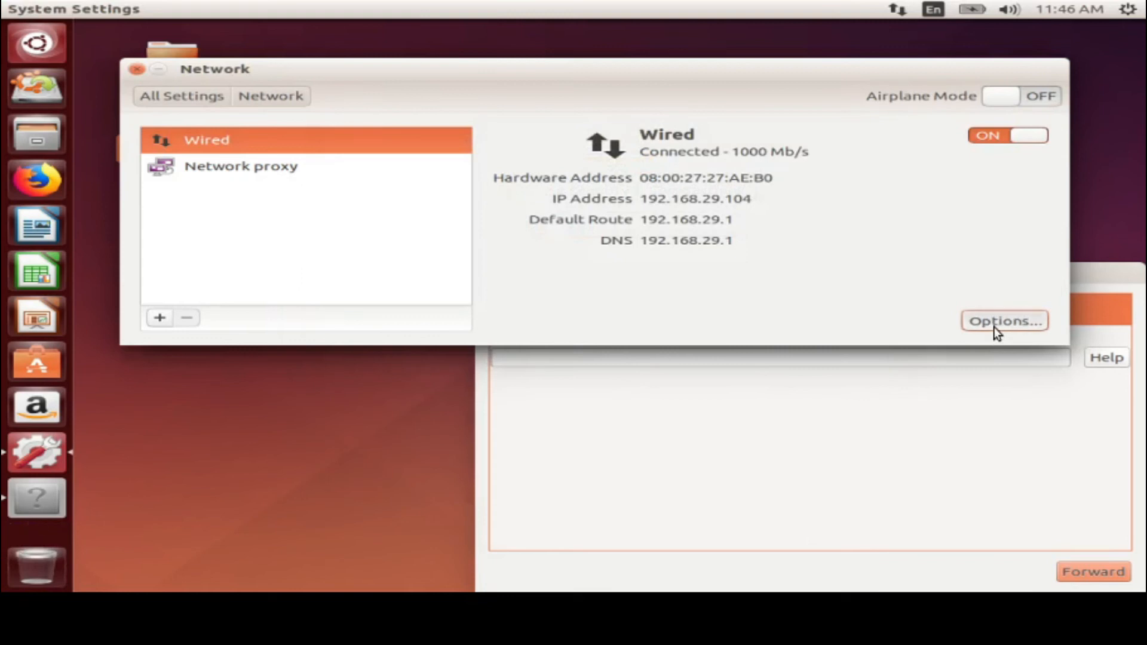
pyautogui.click(994, 327)
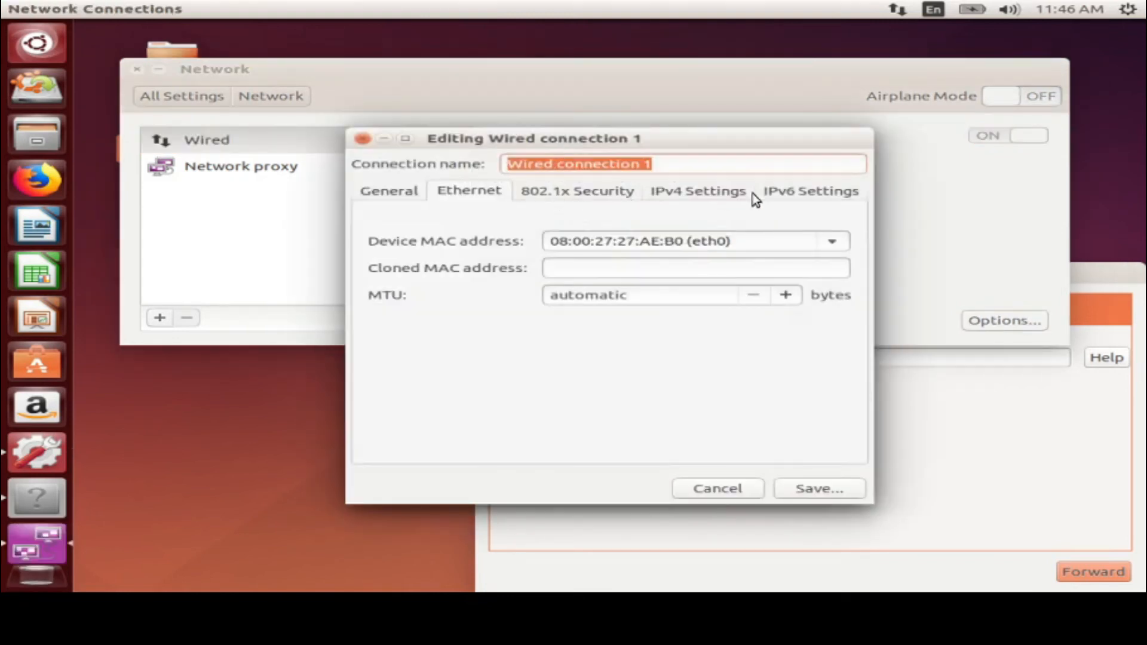
pyautogui.click(685, 195)
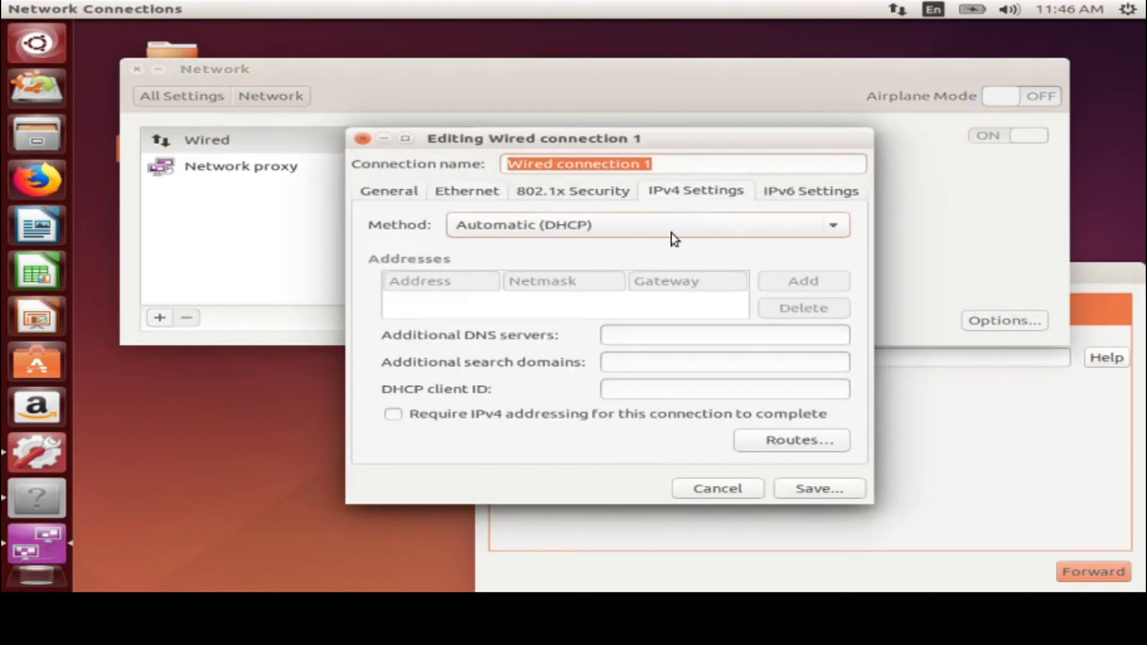
pyautogui.click(602, 239)
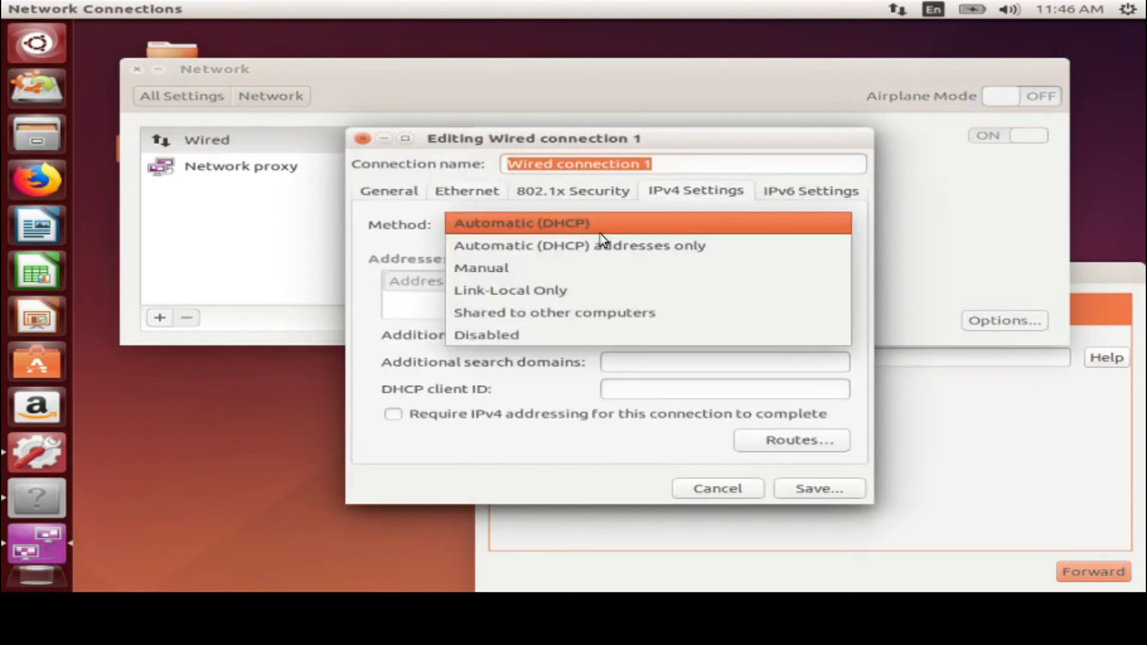
pyautogui.click(603, 274)
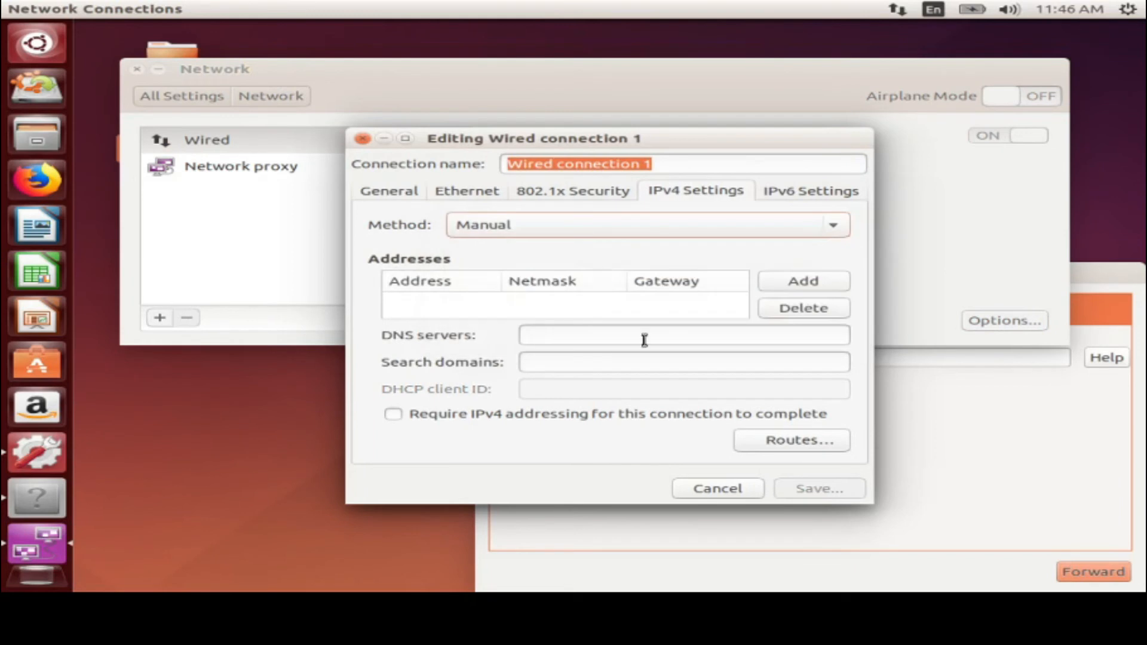
# Add static address 192.168.29.100/24 with gateway and DNS server 192.168.29.1
pyautogui.click(804, 284)
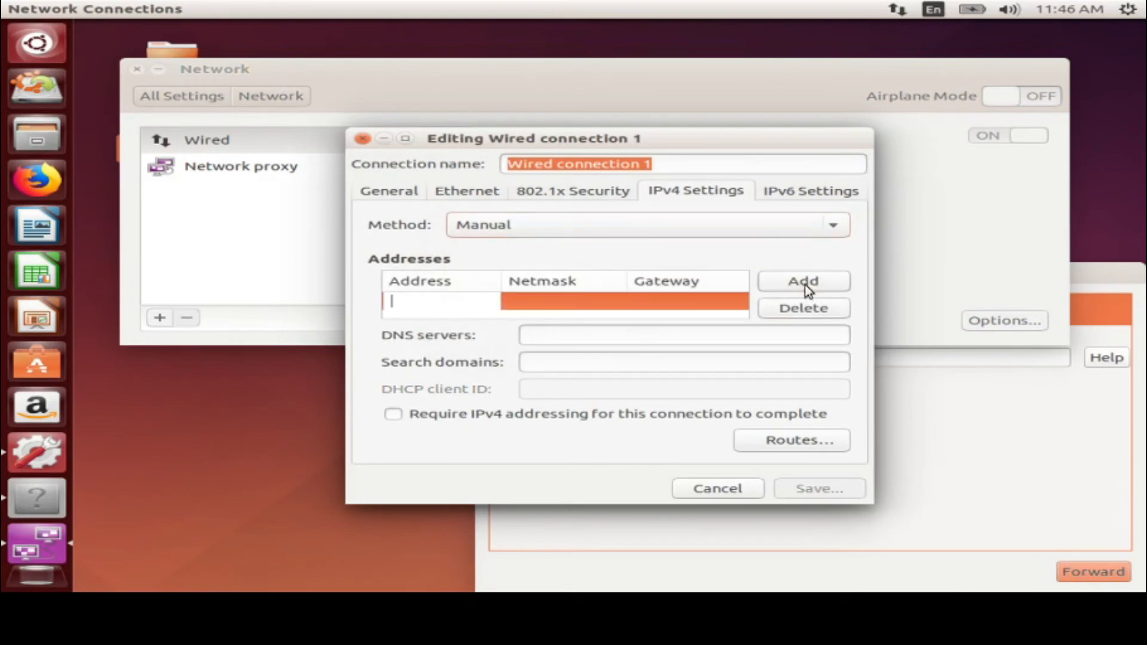
pyautogui.write('192')
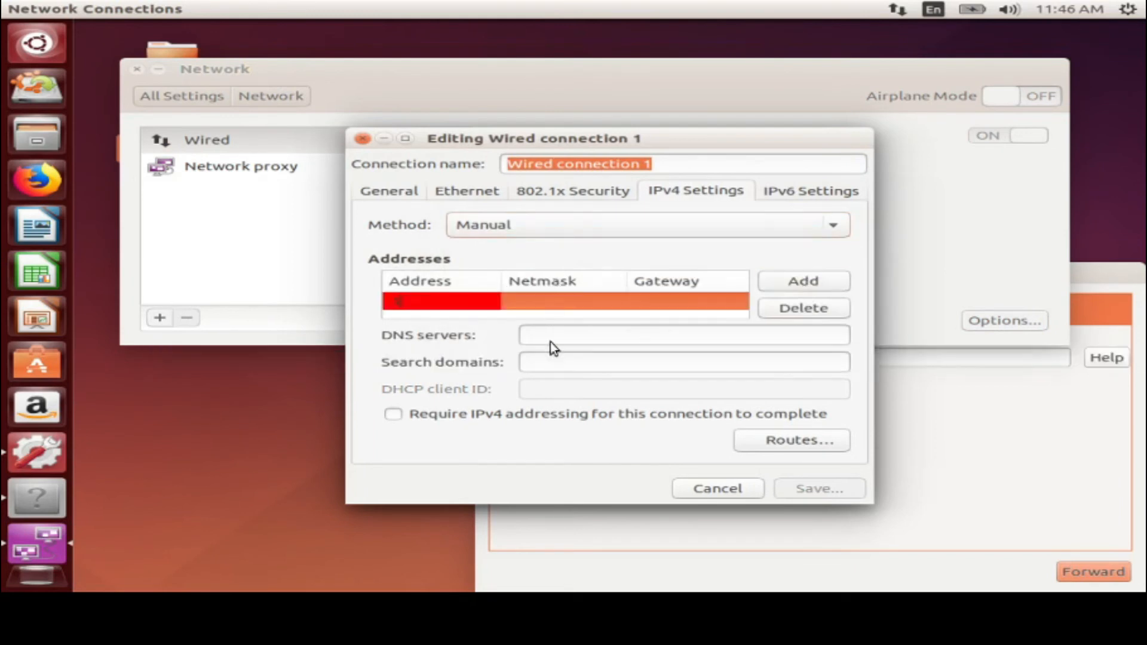
pyautogui.write('.168.29.100')
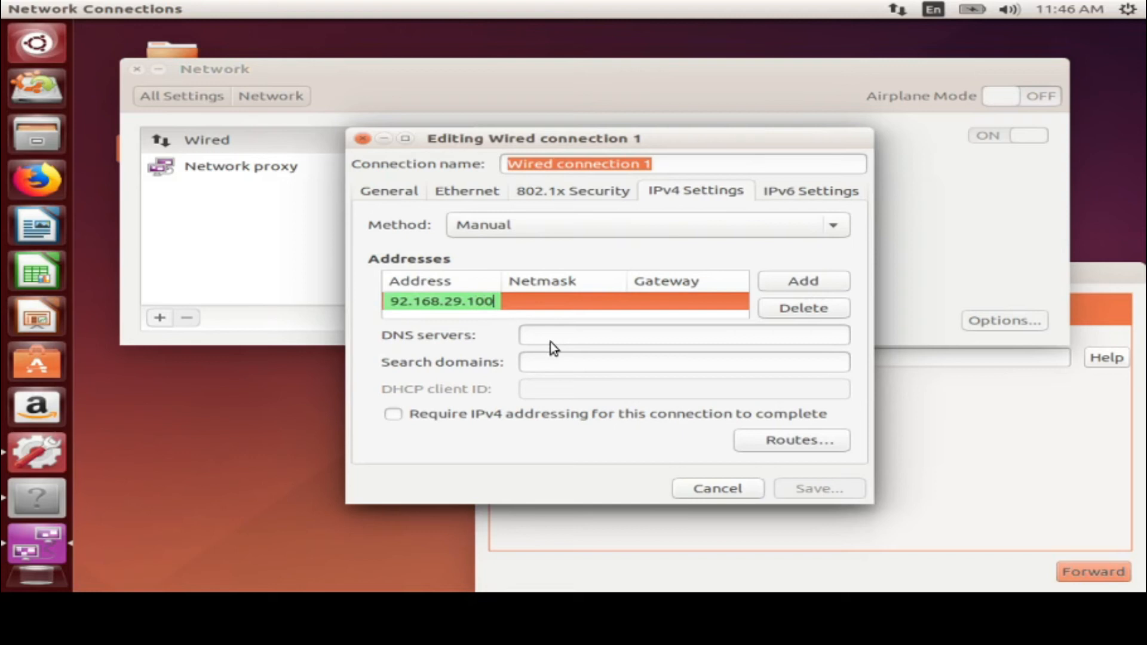
pyautogui.press('Tab')
pyautogui.press('Tab')
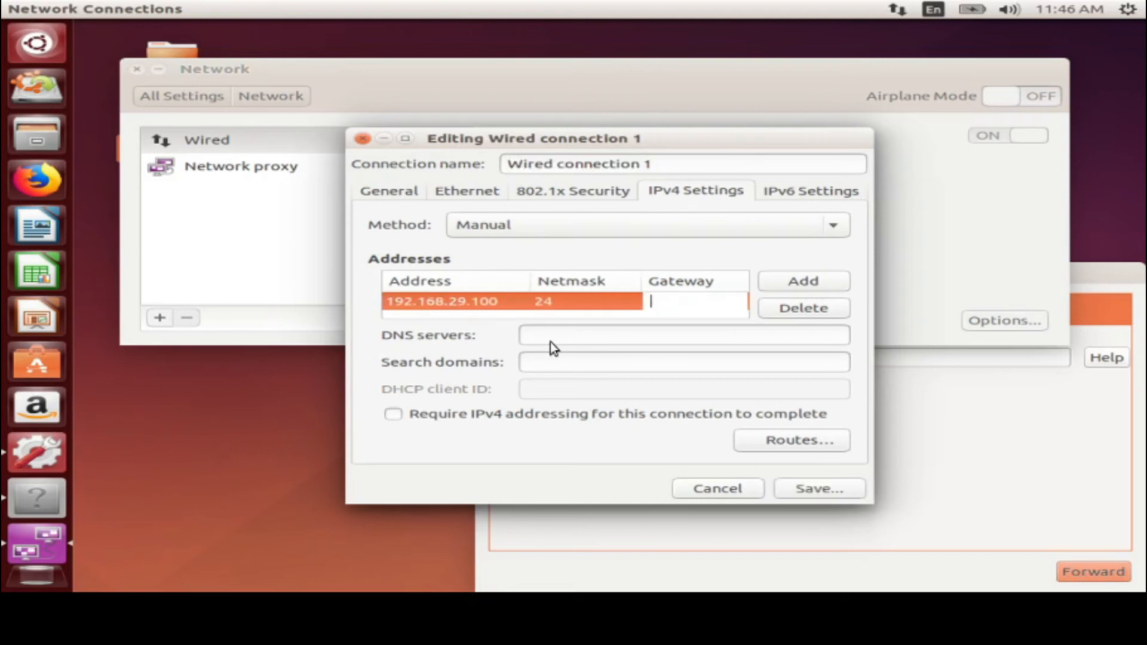
pyautogui.write('192')
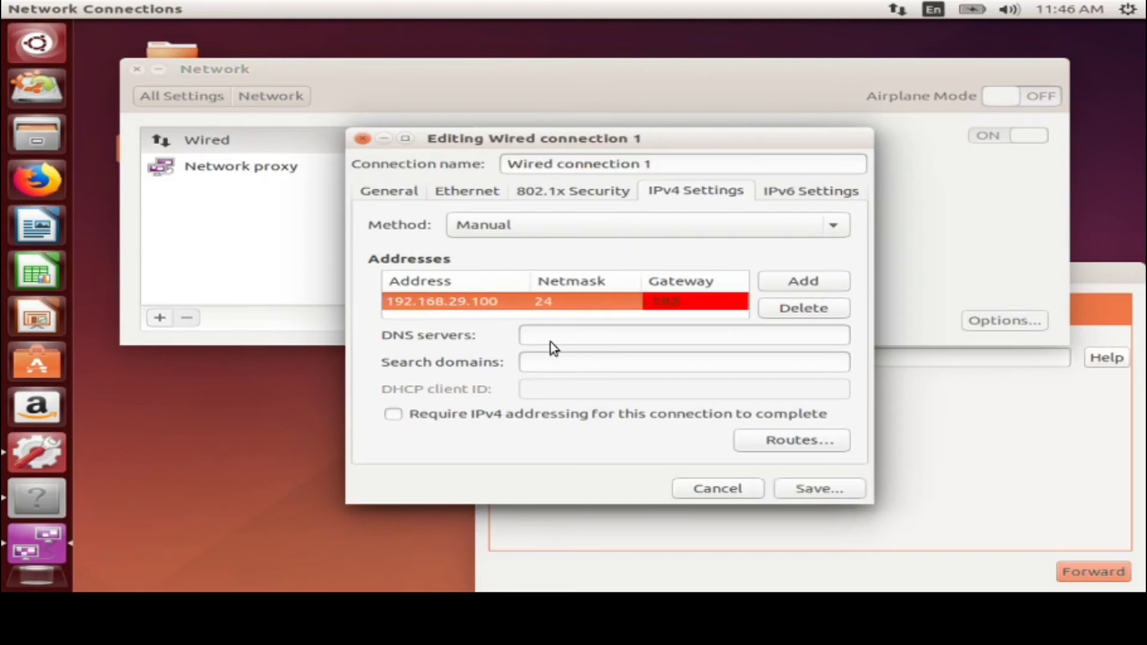
pyautogui.write('.168.29.1')
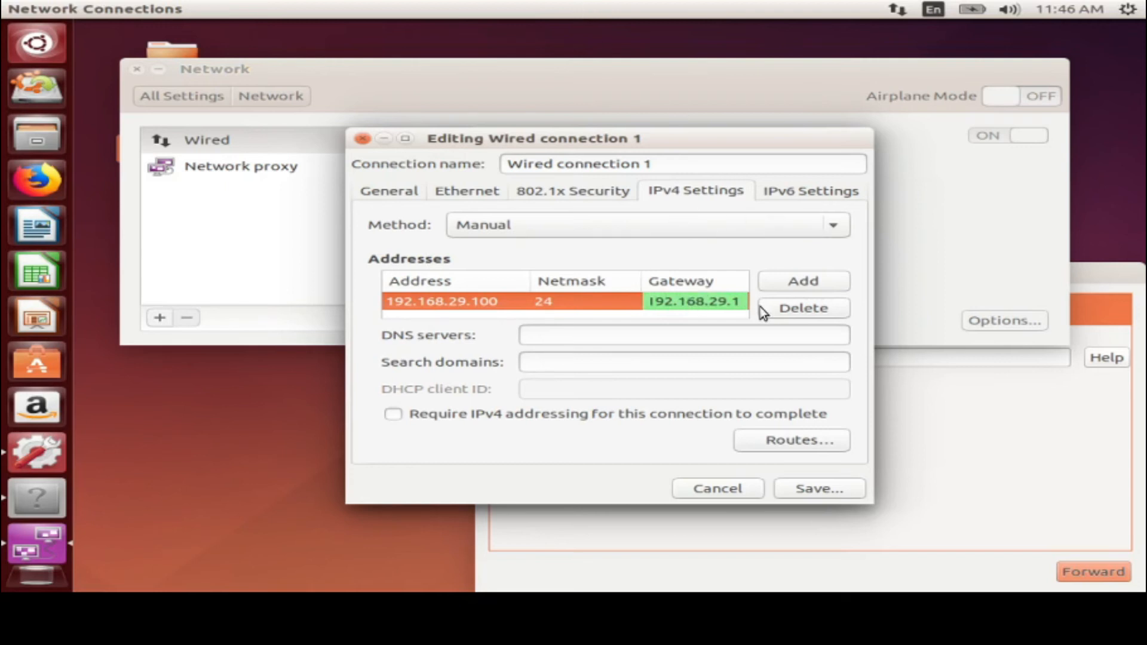
pyautogui.click(600, 333)
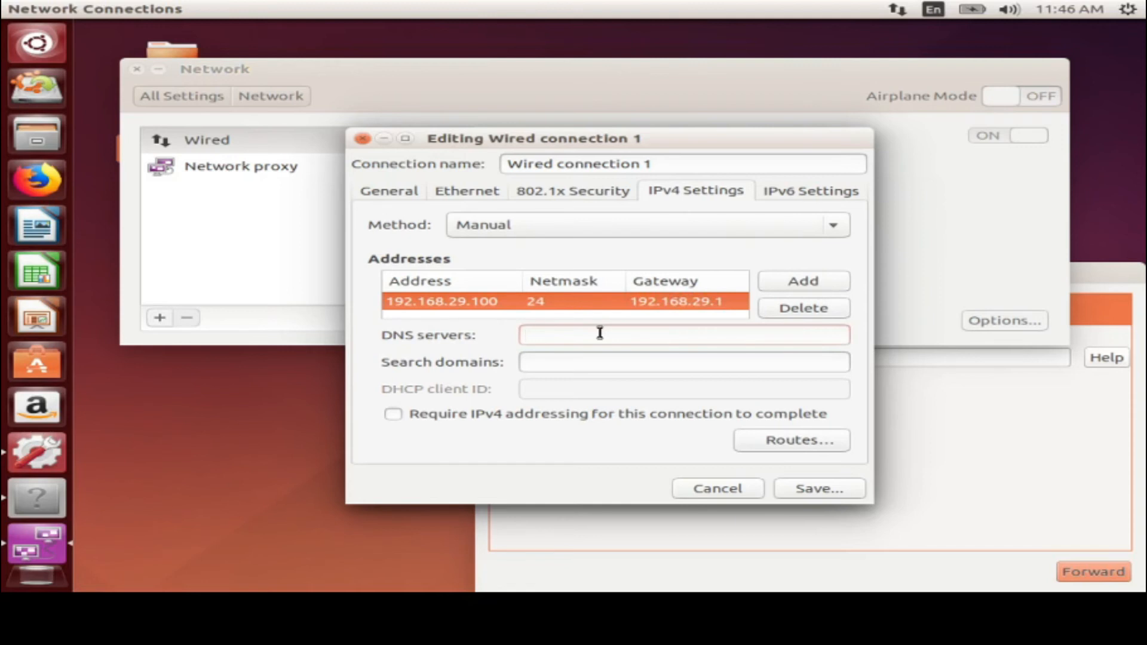
pyautogui.write('192.168.29.1')
# Save the wired connection, check its new IP address, and move on to Power settings
pyautogui.click(796, 496)
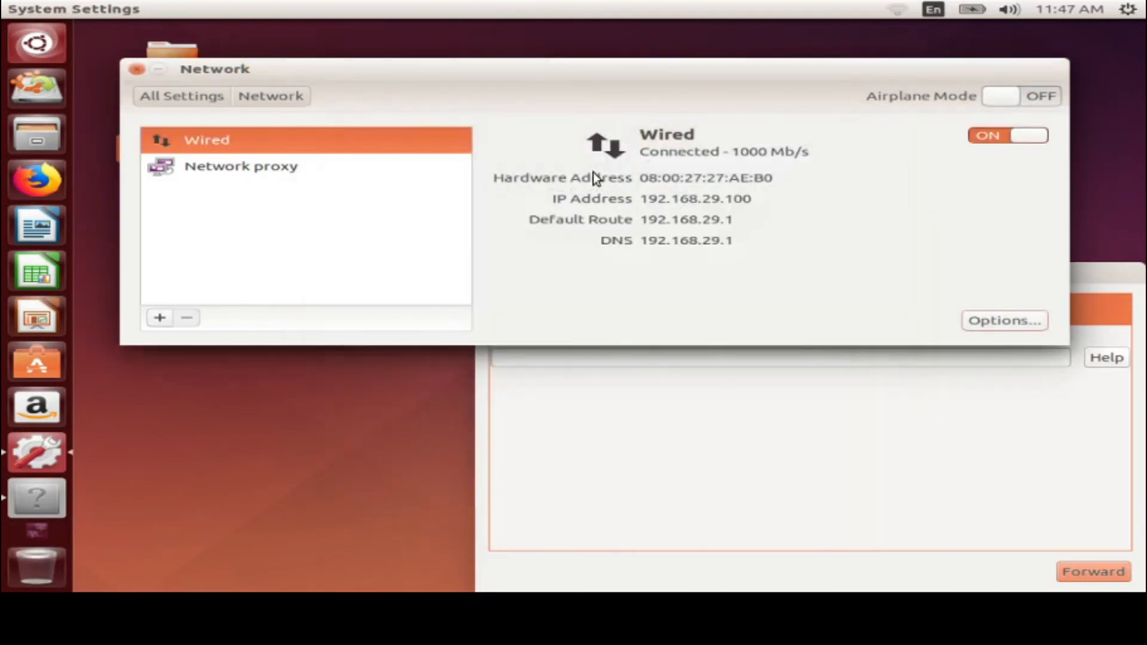
pyautogui.moveTo(645, 197); pyautogui.dragTo(756, 201)
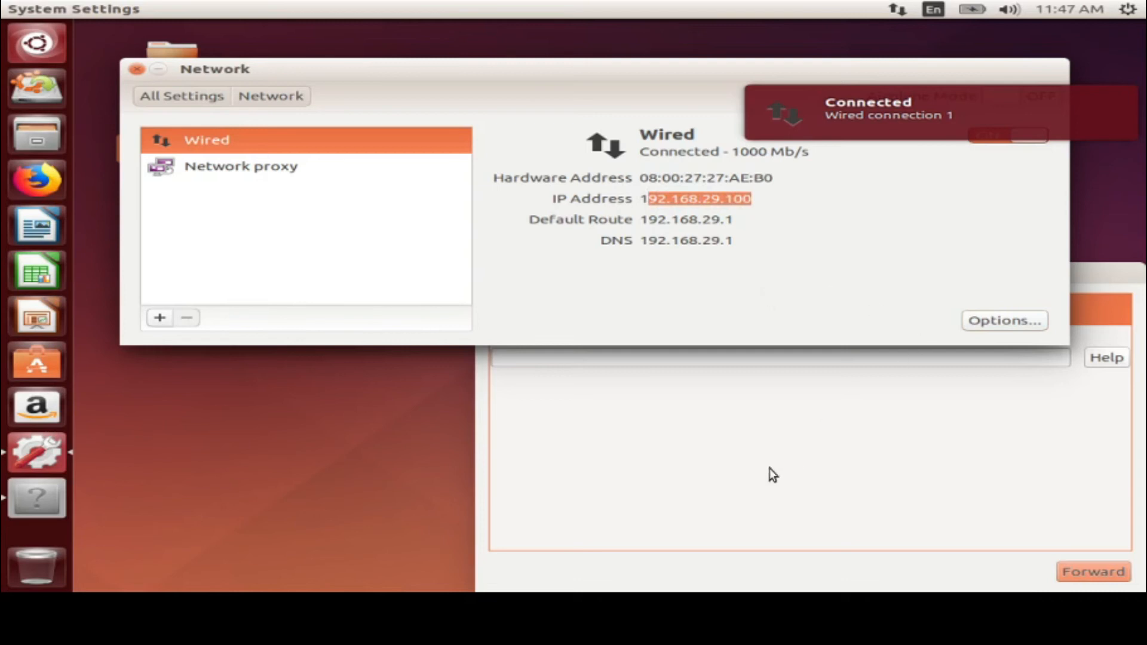
pyautogui.click(181, 97)
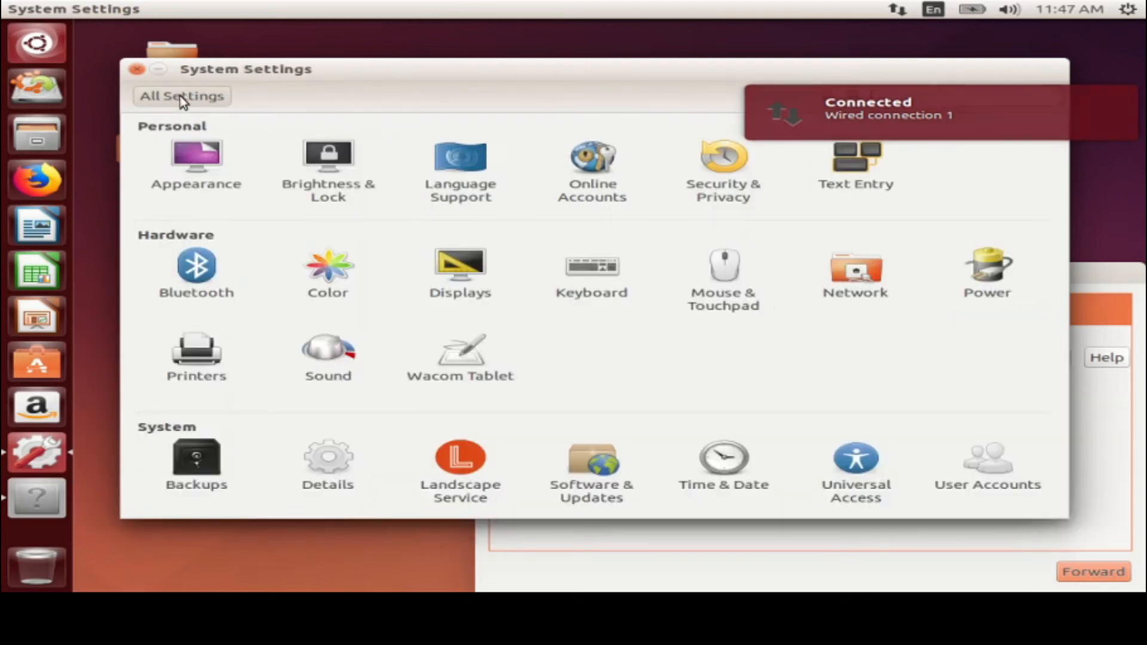
pyautogui.click(993, 294)
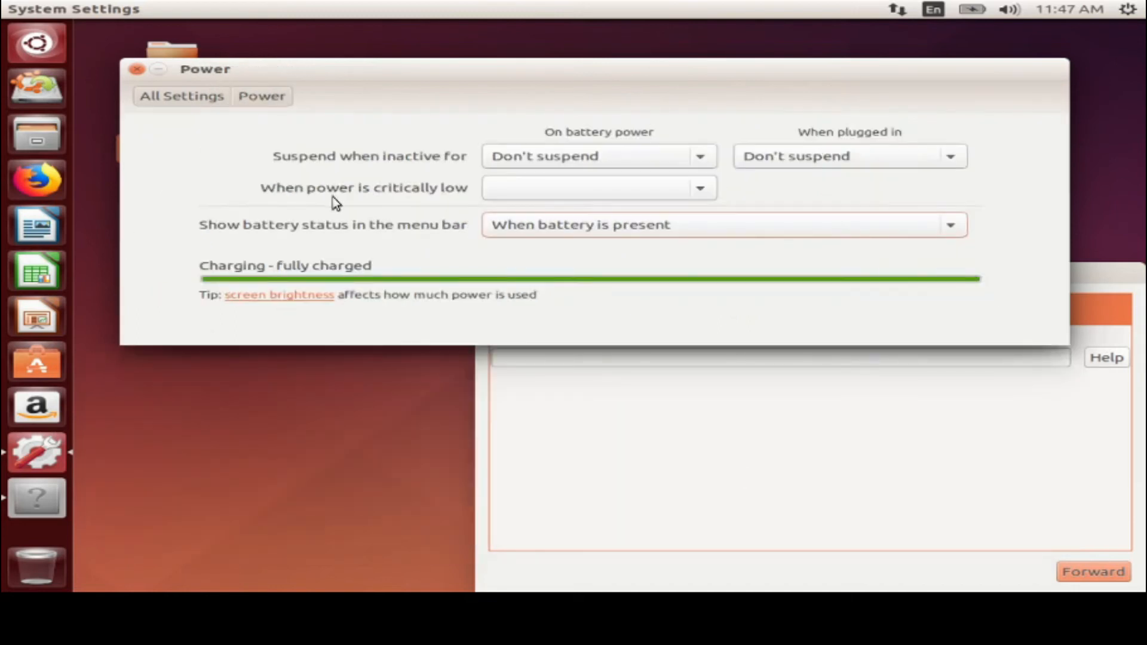
# Set 'Suspend when inactive for' to 5 minutes for both battery power and plugged in
pyautogui.click(532, 156)
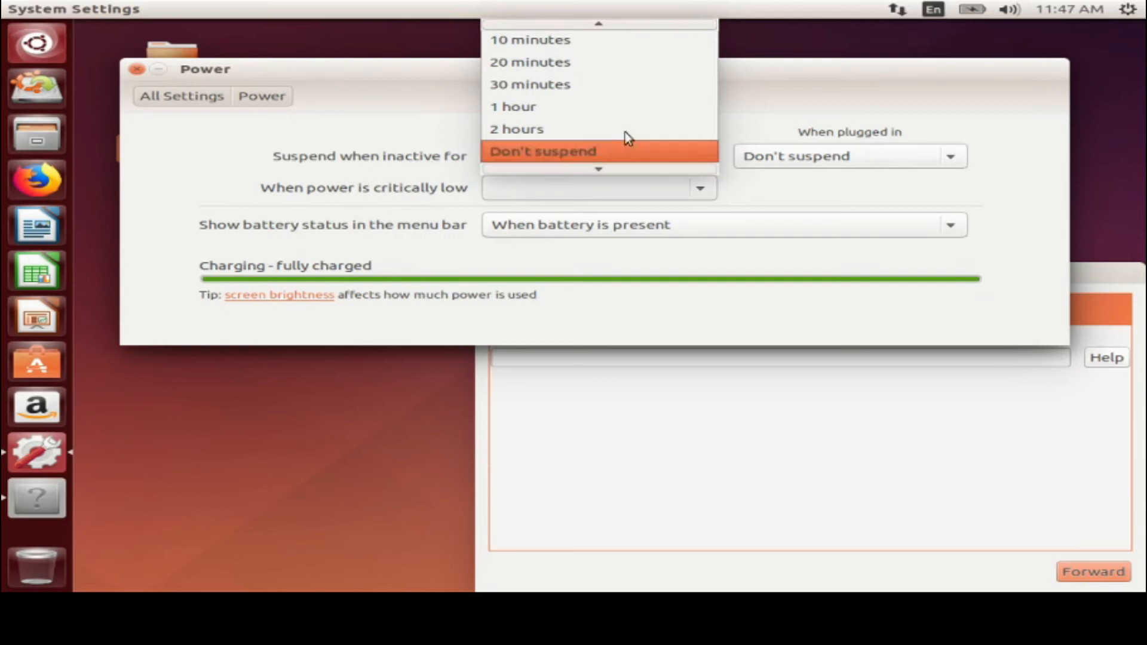
pyautogui.scroll(1, 554, 56)
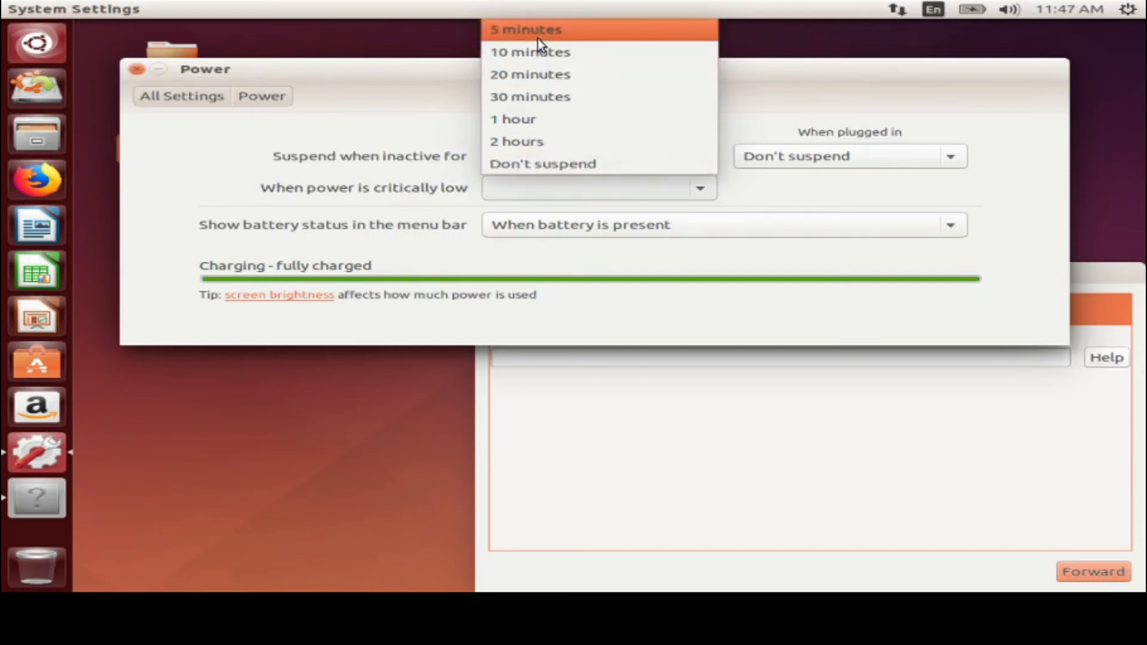
pyautogui.click(537, 38)
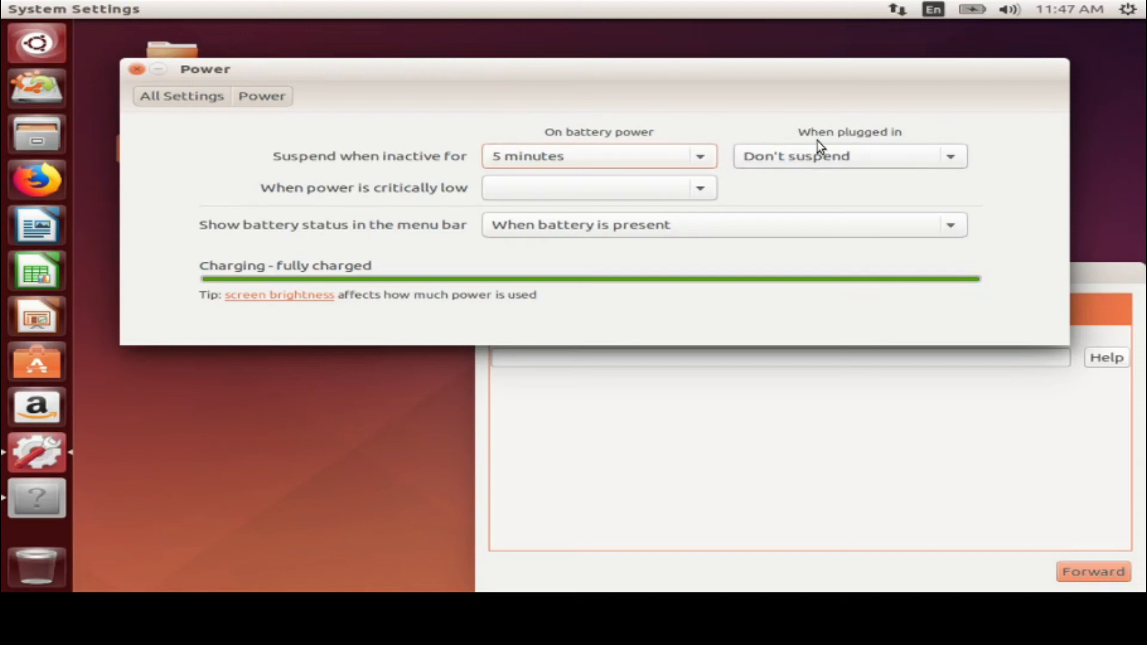
pyautogui.click(862, 154)
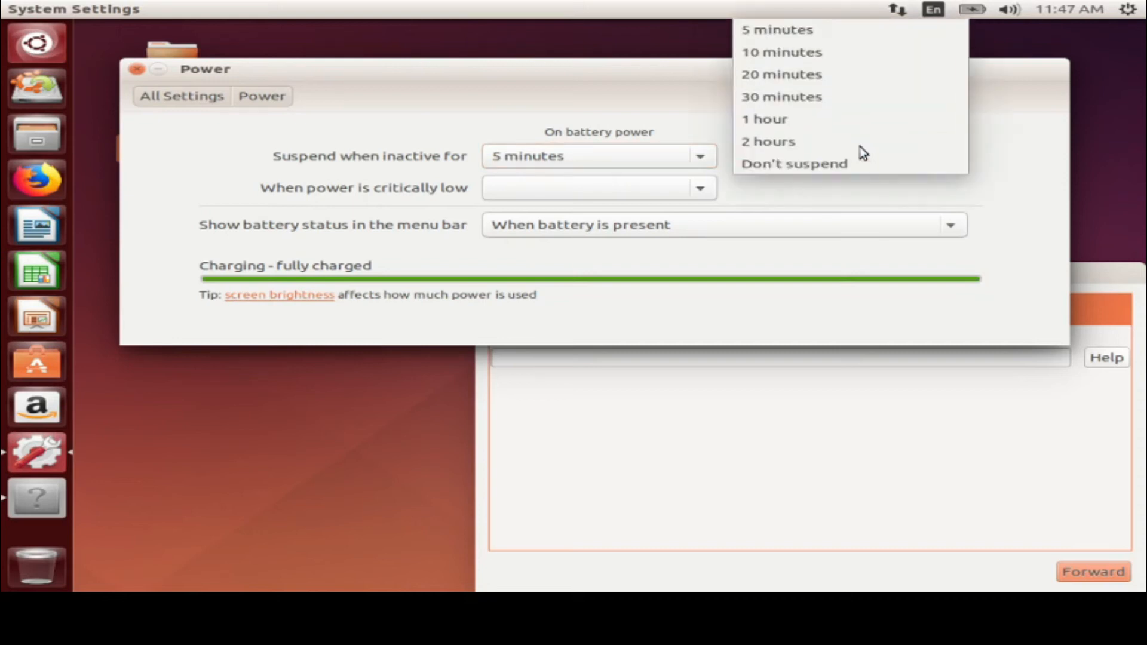
pyautogui.click(789, 30)
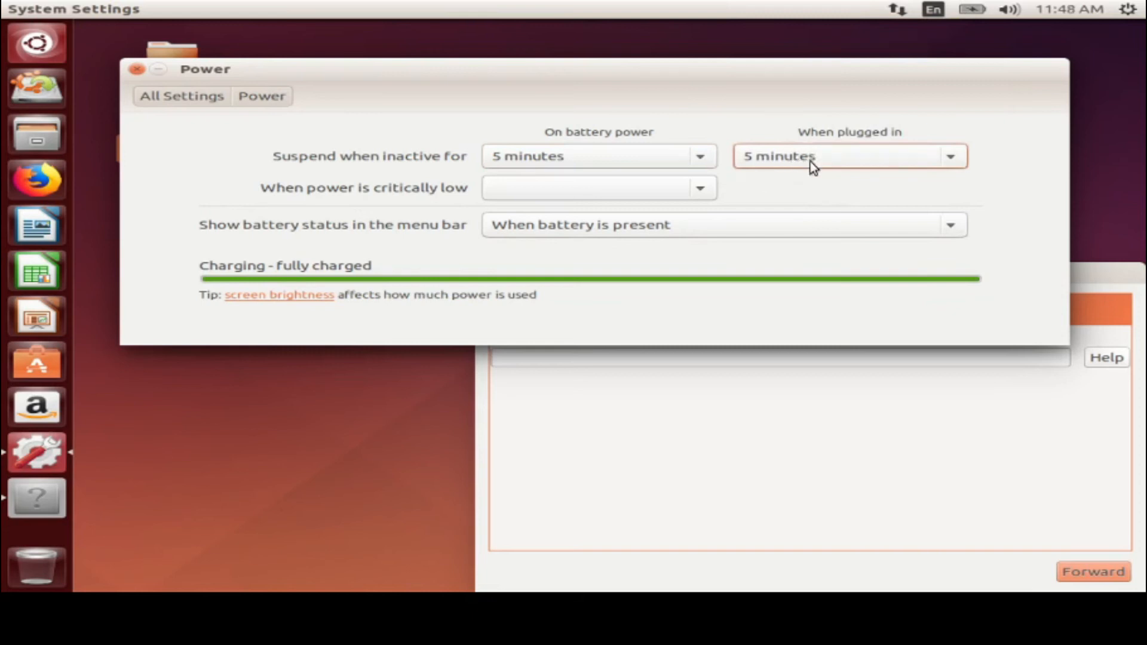
pyautogui.click(810, 161)
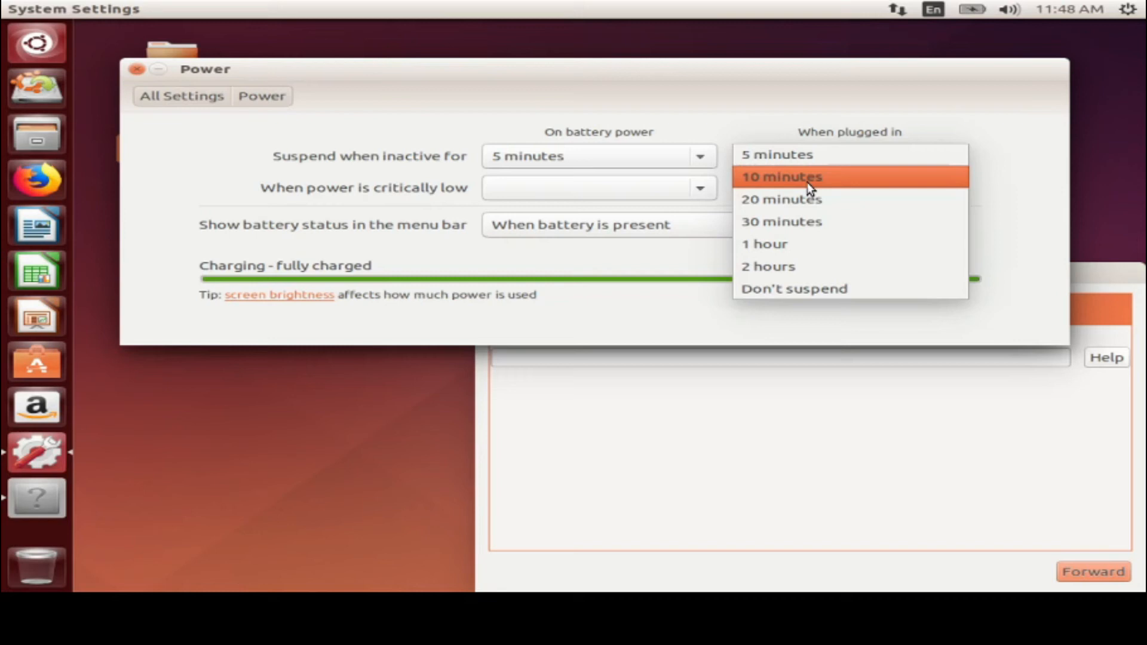
pyautogui.click(801, 155)
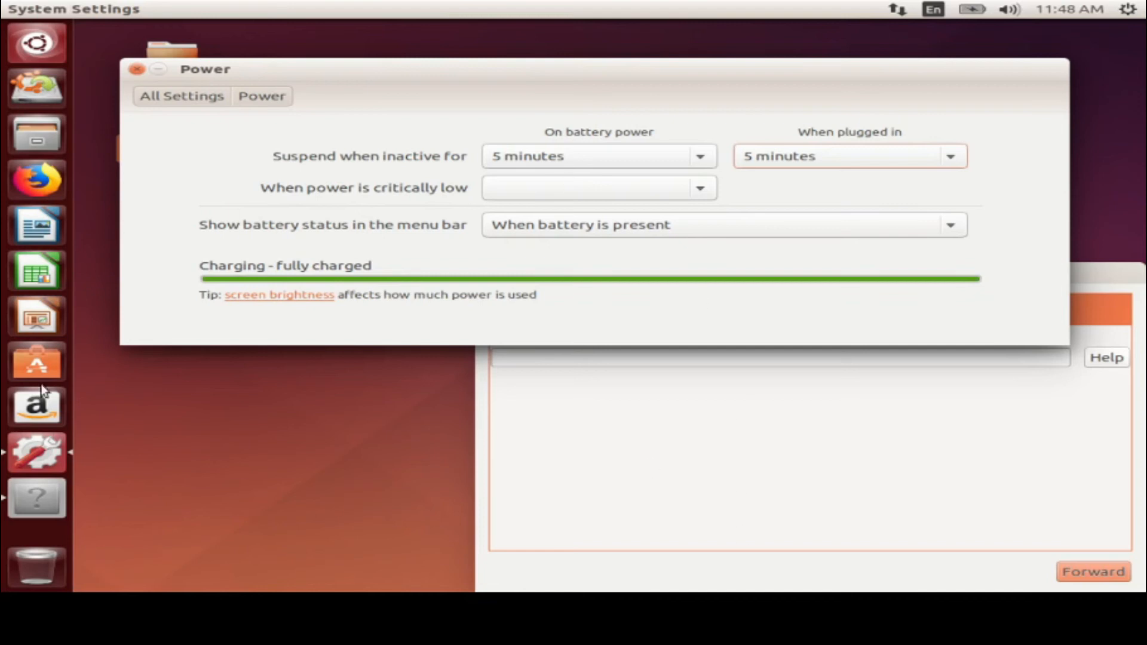
# Check the top-right session menu, then bring up the 'When power is critically low' choices
pyautogui.click(1127, 9)
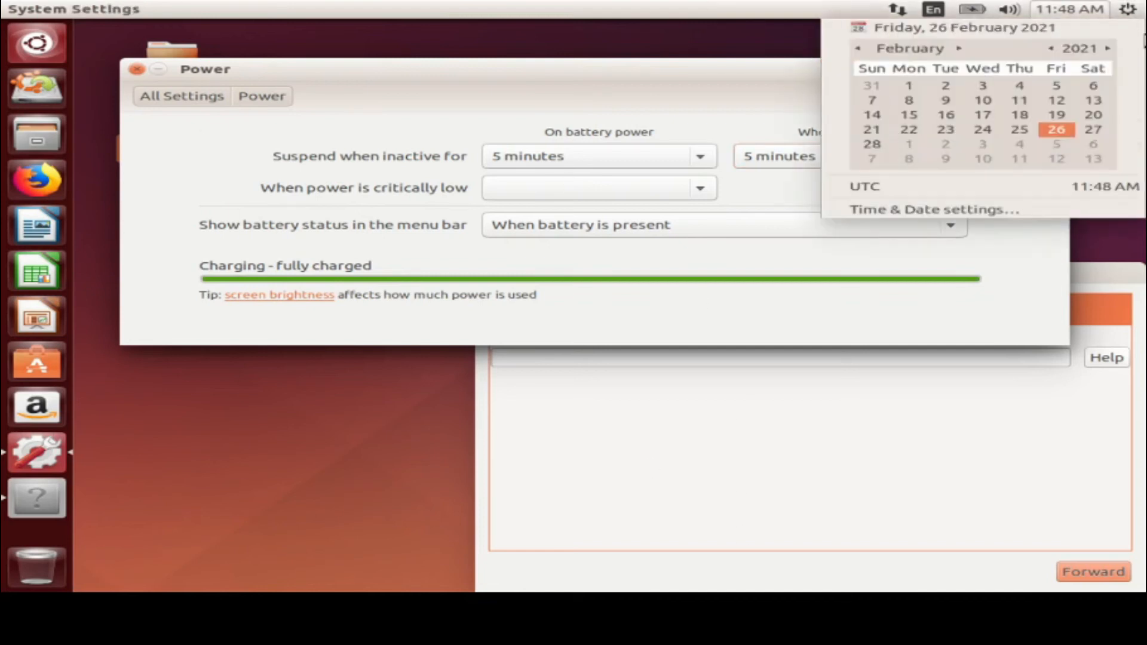
pyautogui.moveTo(1131, 16)
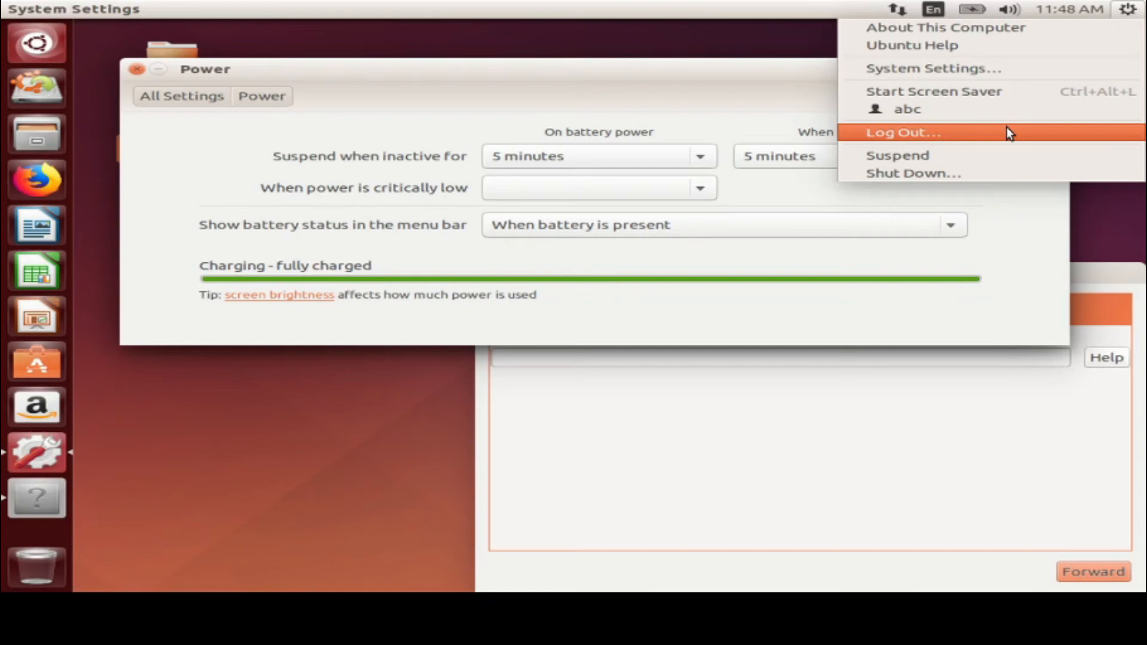
pyautogui.click(753, 92)
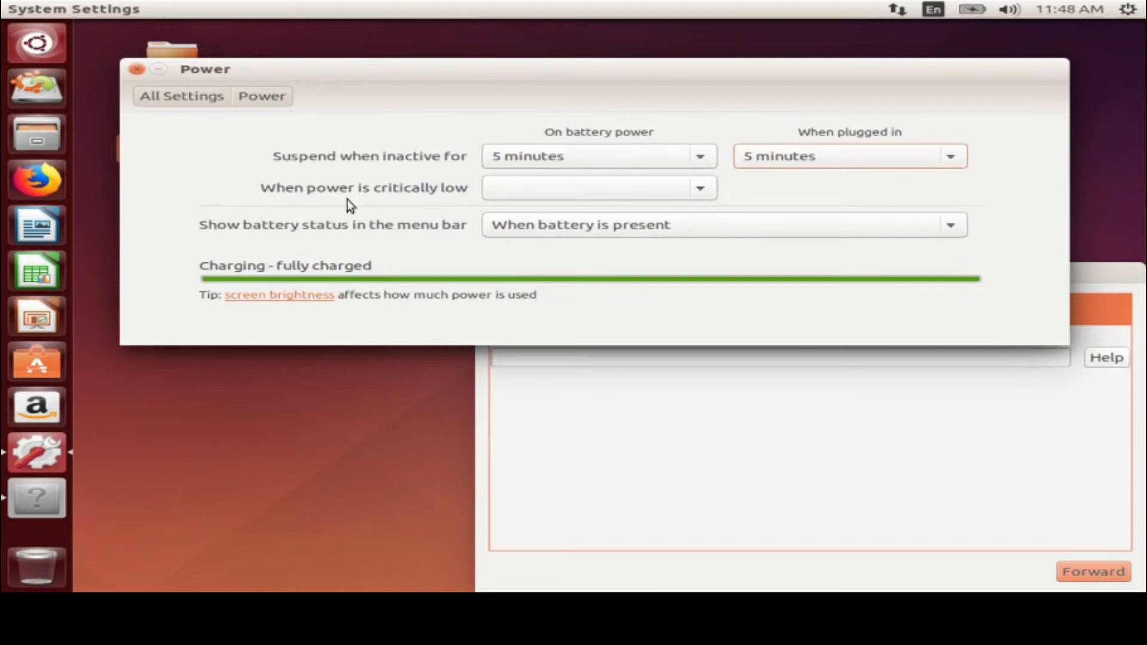
pyautogui.click(561, 187)
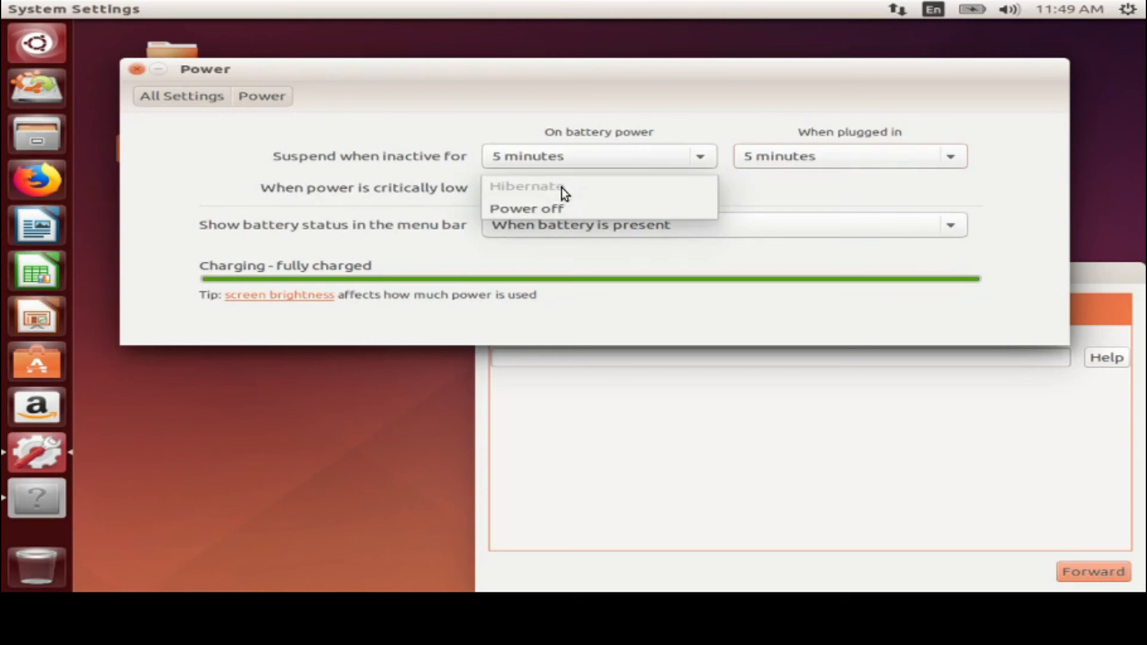
# Set the critically-low battery action to Power off
pyautogui.click(560, 209)
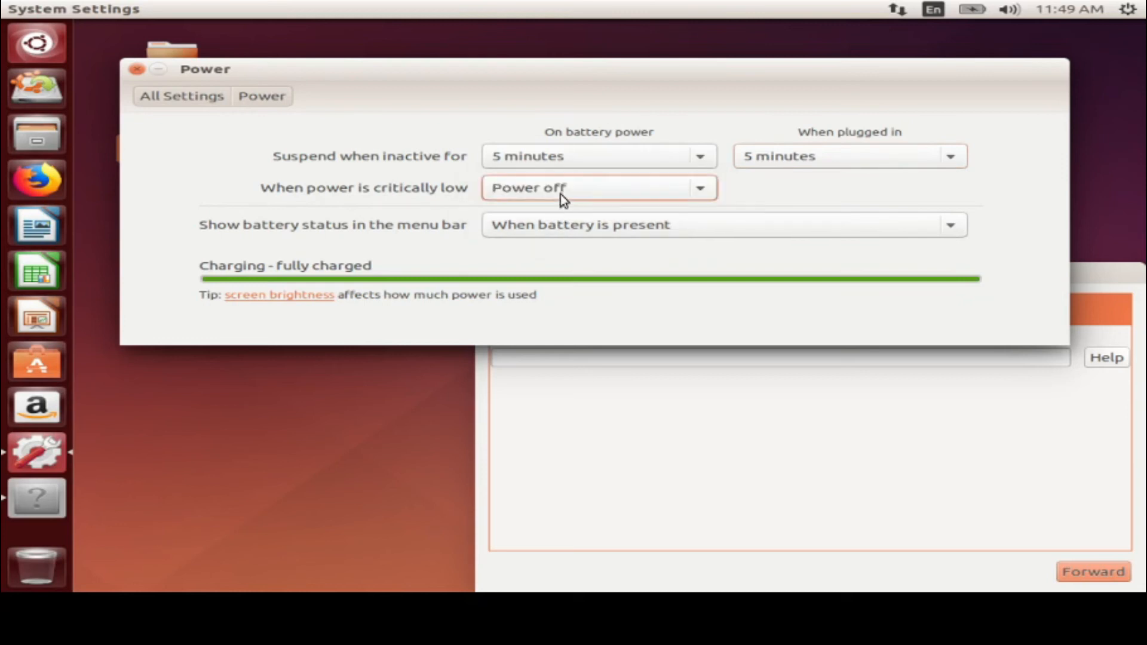
pyautogui.click(560, 193)
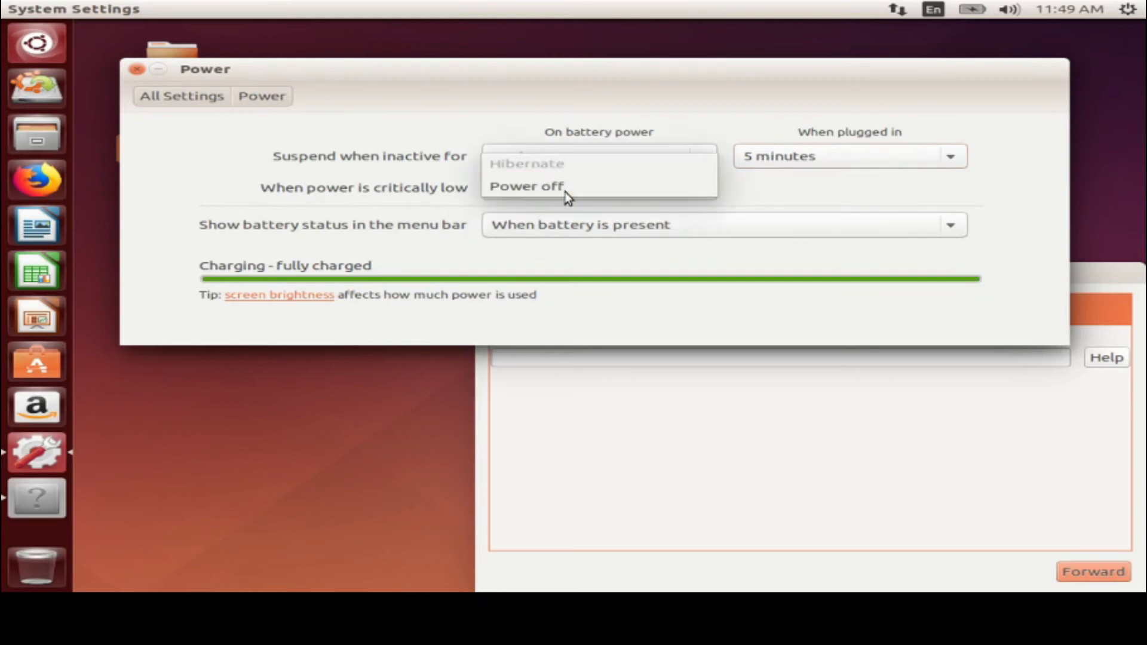
pyautogui.click(563, 191)
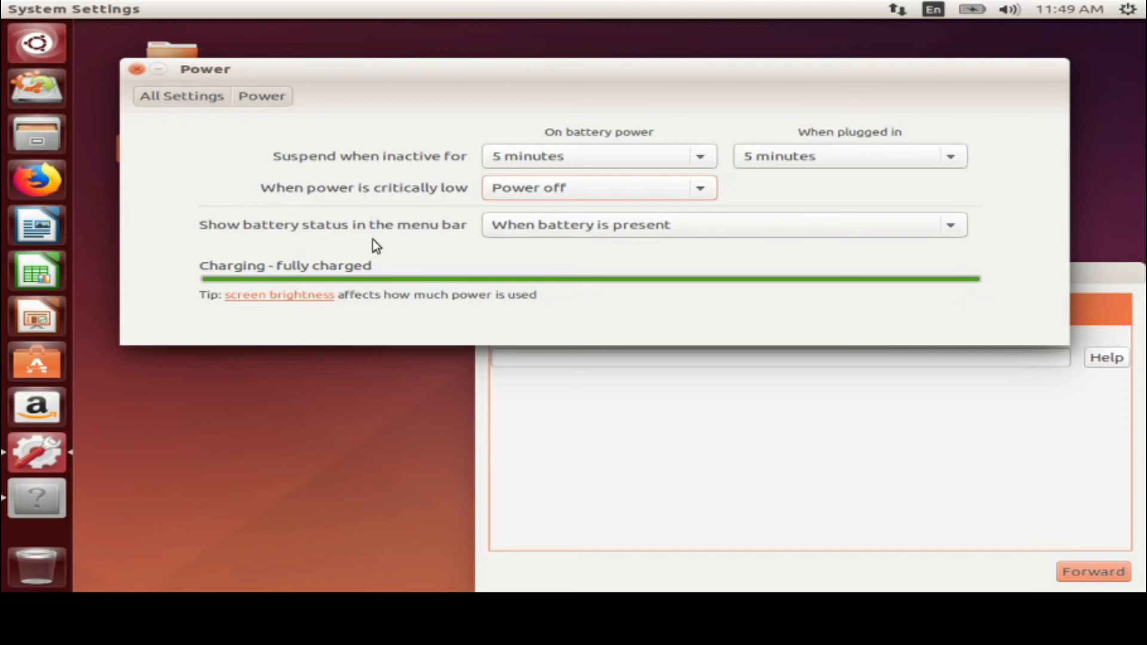
# Check the battery indicator menu and return to the All Settings overview
pyautogui.click(977, 11)
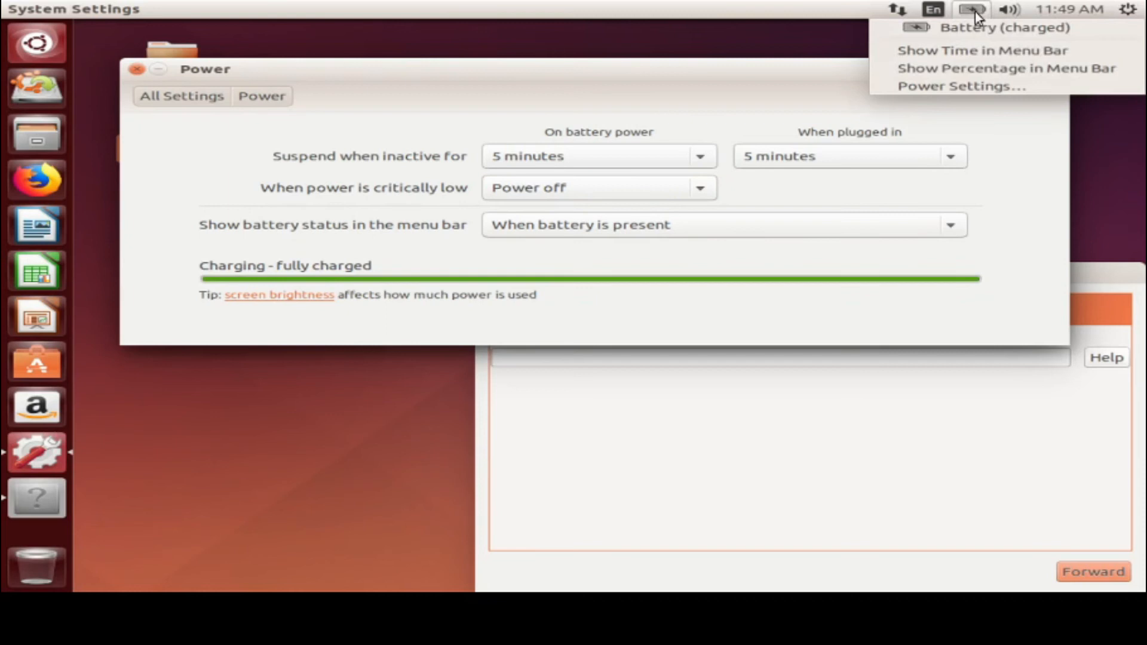
pyautogui.click(975, 10)
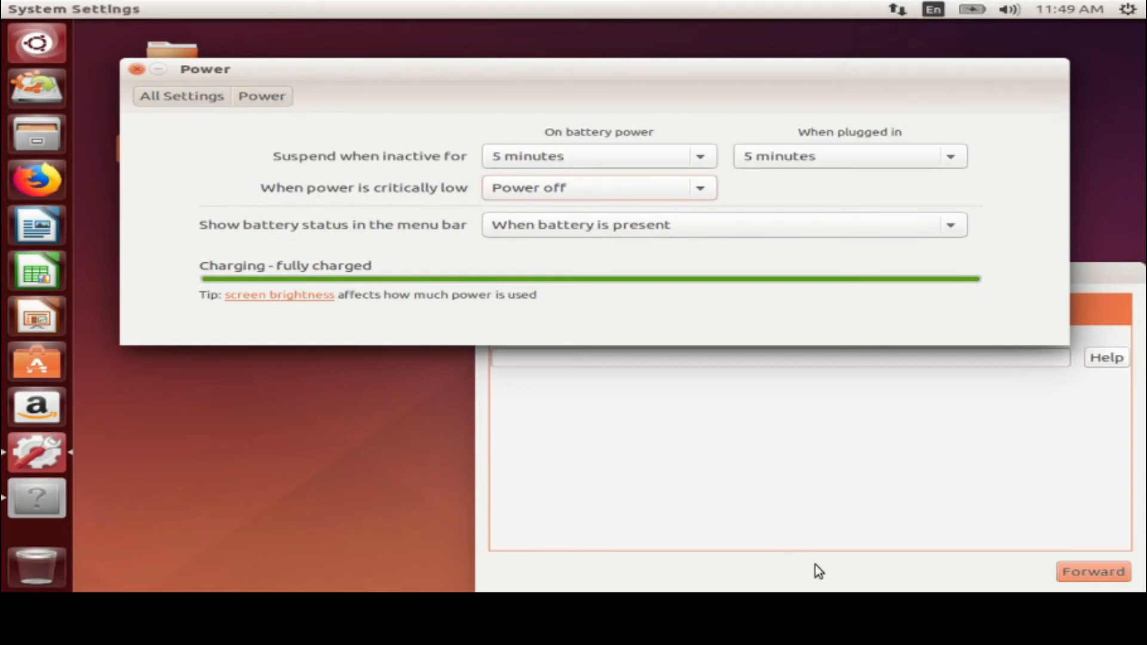
pyautogui.click(179, 100)
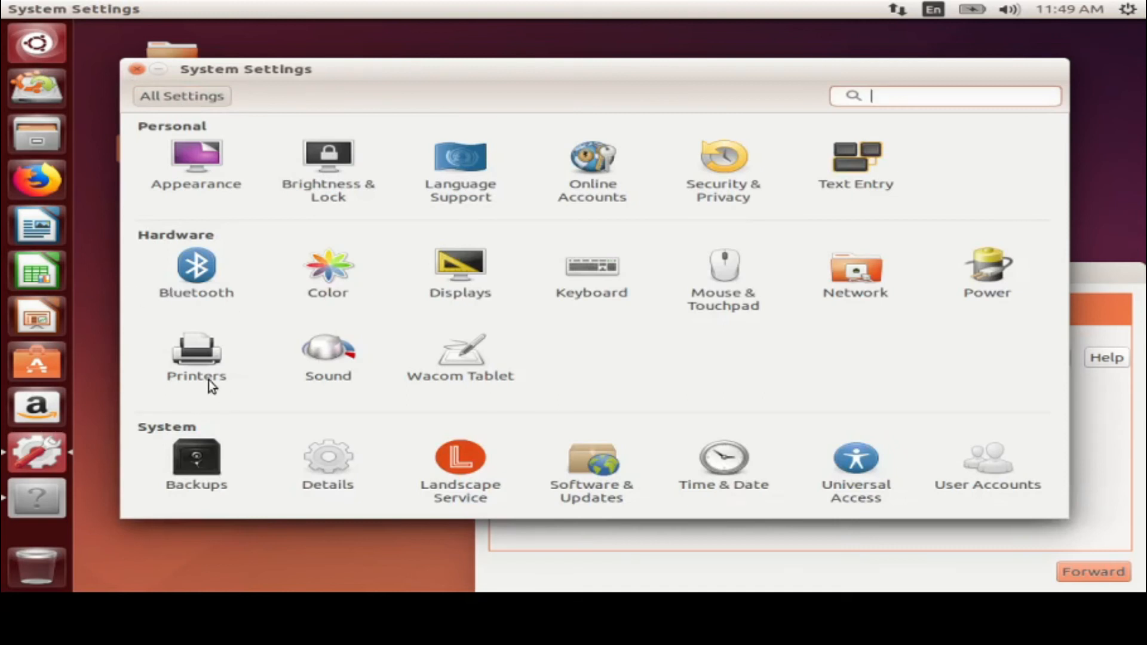
pyautogui.click(209, 380)
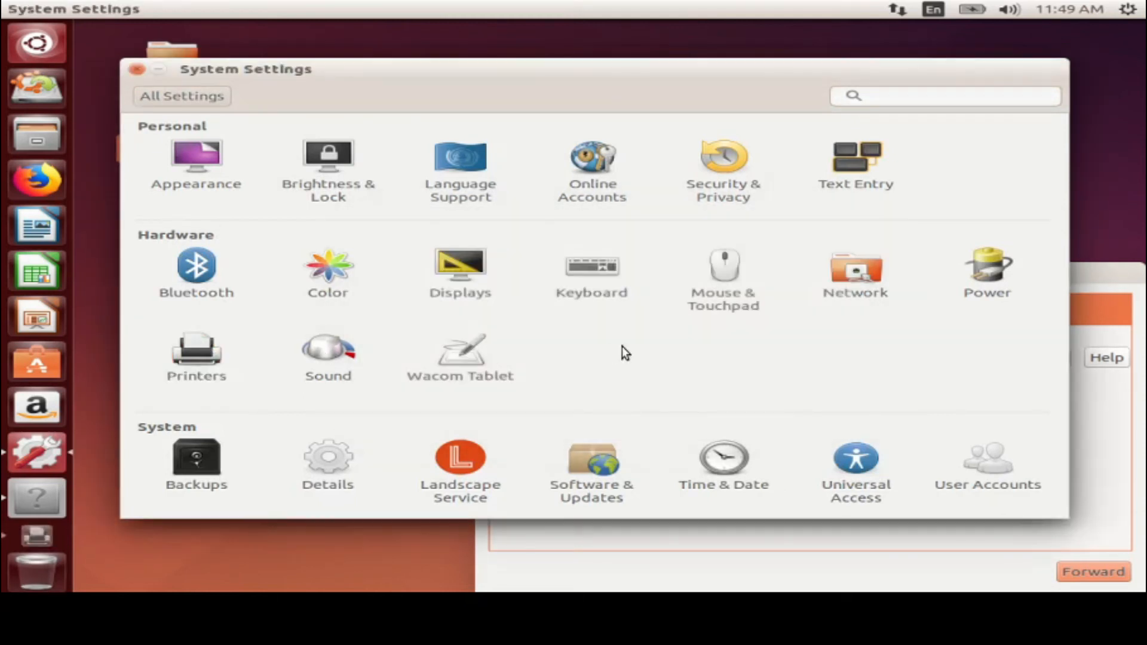
# In Sound, play test tones on the Front Left and Front Right speakers, then close the test
pyautogui.click(322, 362)
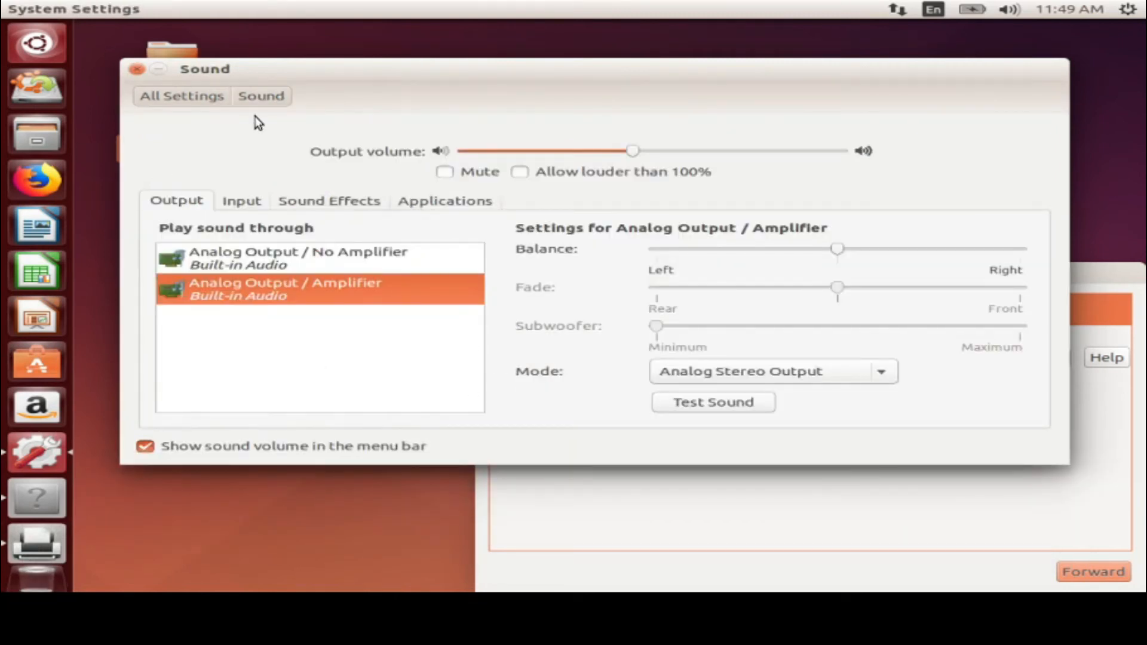
pyautogui.click(690, 407)
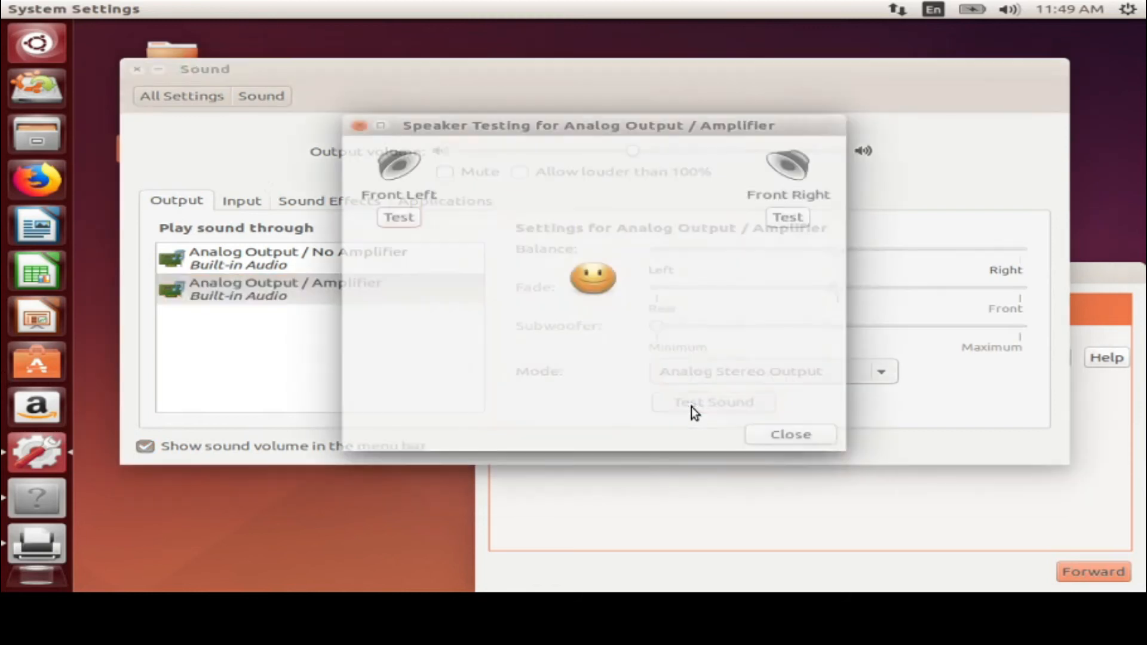
pyautogui.click(411, 229)
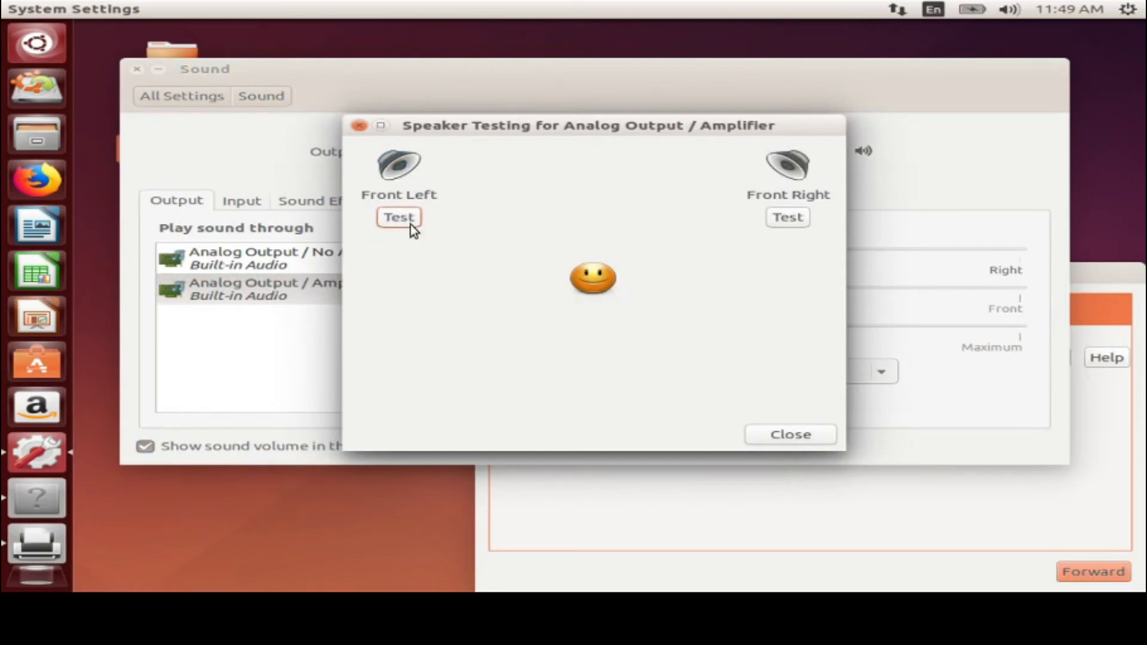
pyautogui.click(787, 216)
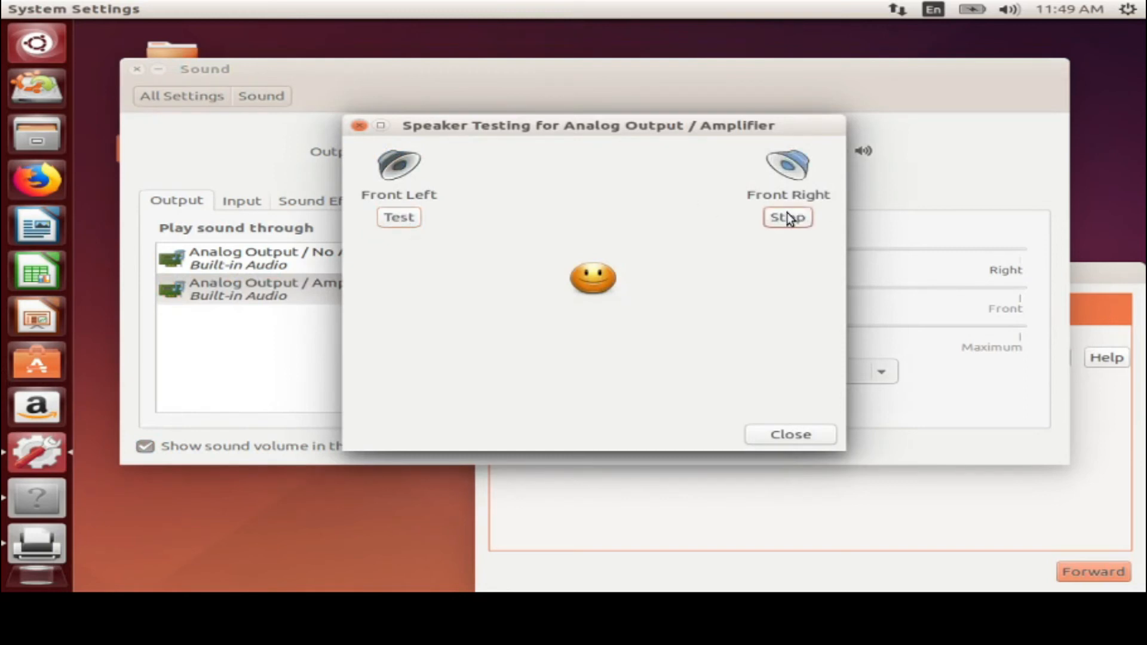
pyautogui.click(754, 435)
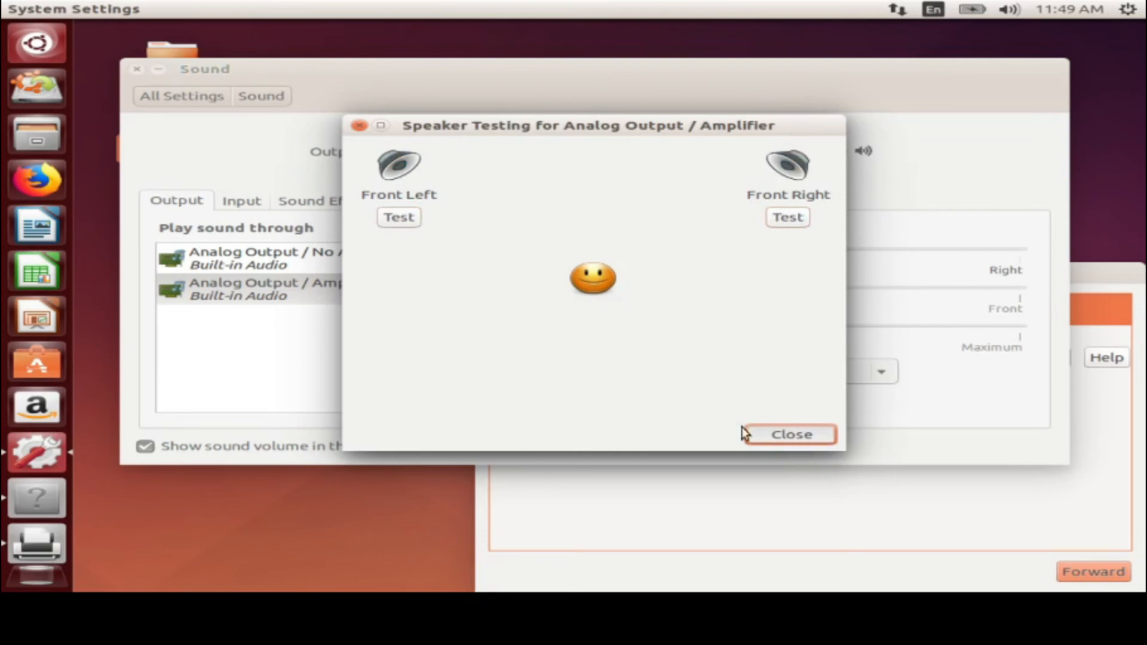
# Keep the Amplifier output after browsing the Input, Sound Effects and Applications tabs, then return to All Settings
pyautogui.click(260, 262)
pyautogui.click(261, 293)
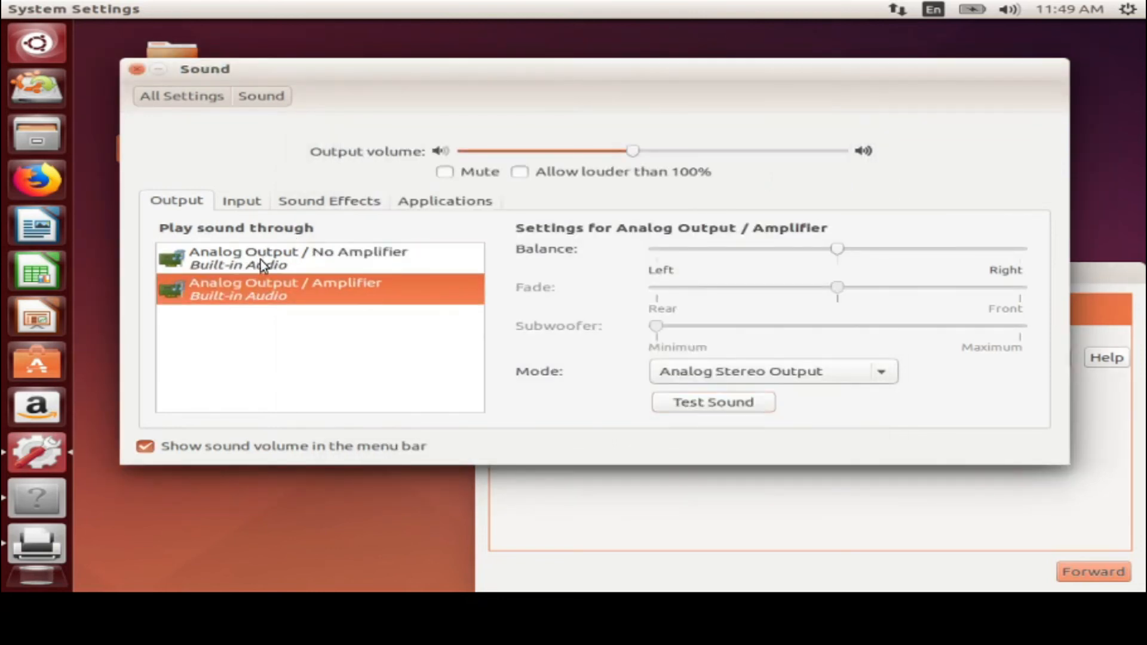
pyautogui.click(240, 202)
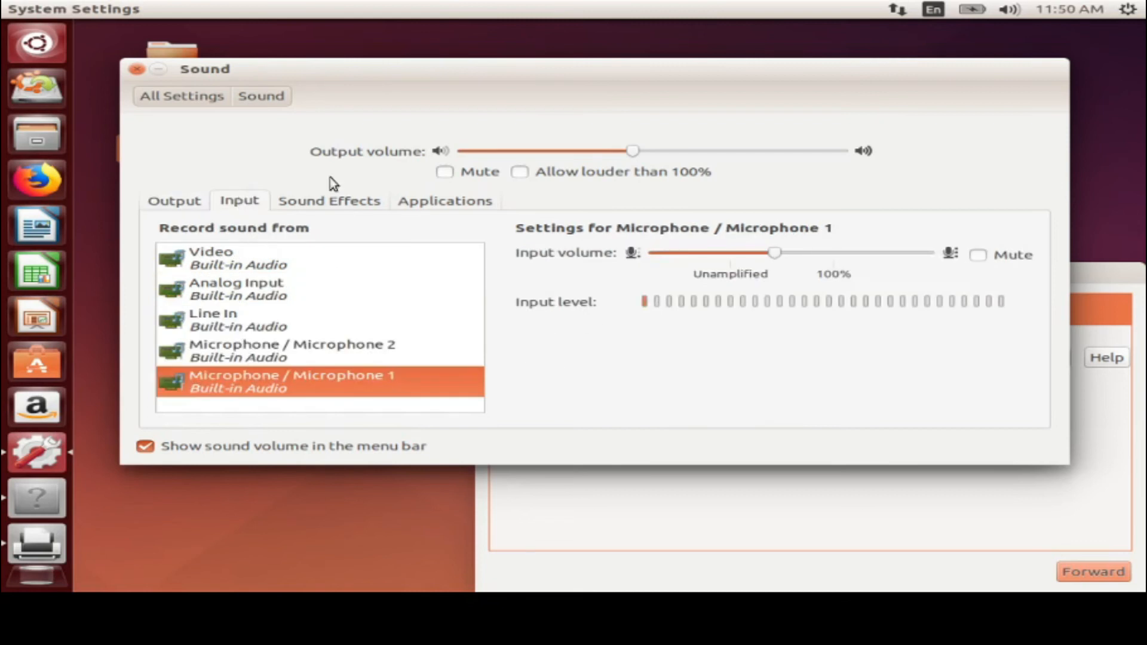
pyautogui.click(322, 206)
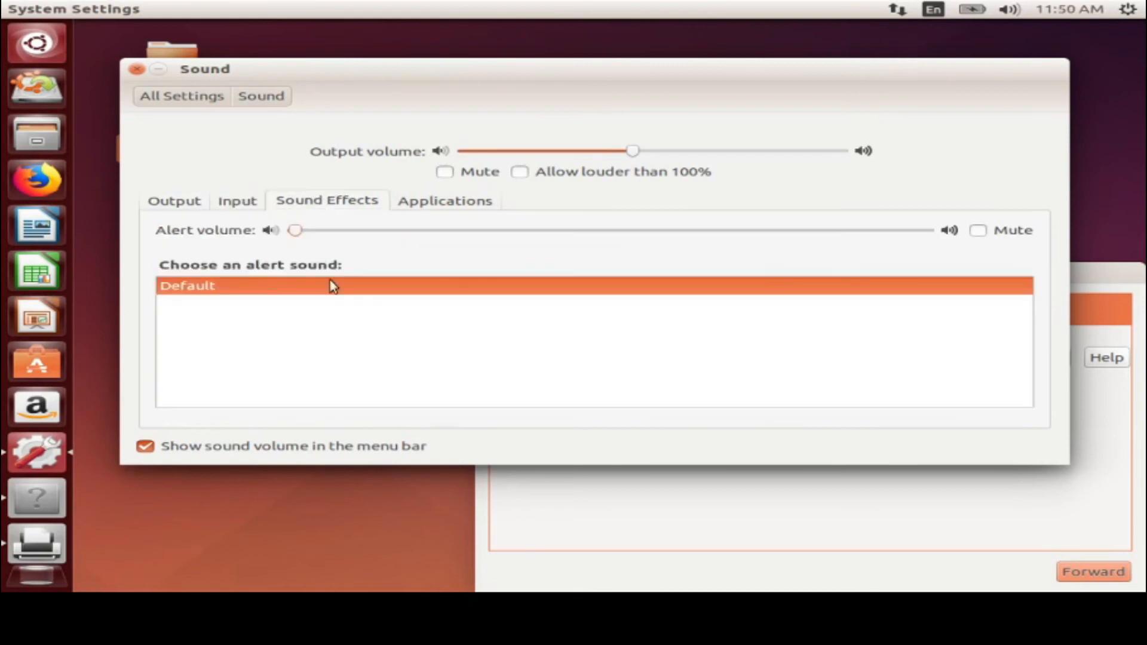
pyautogui.click(429, 203)
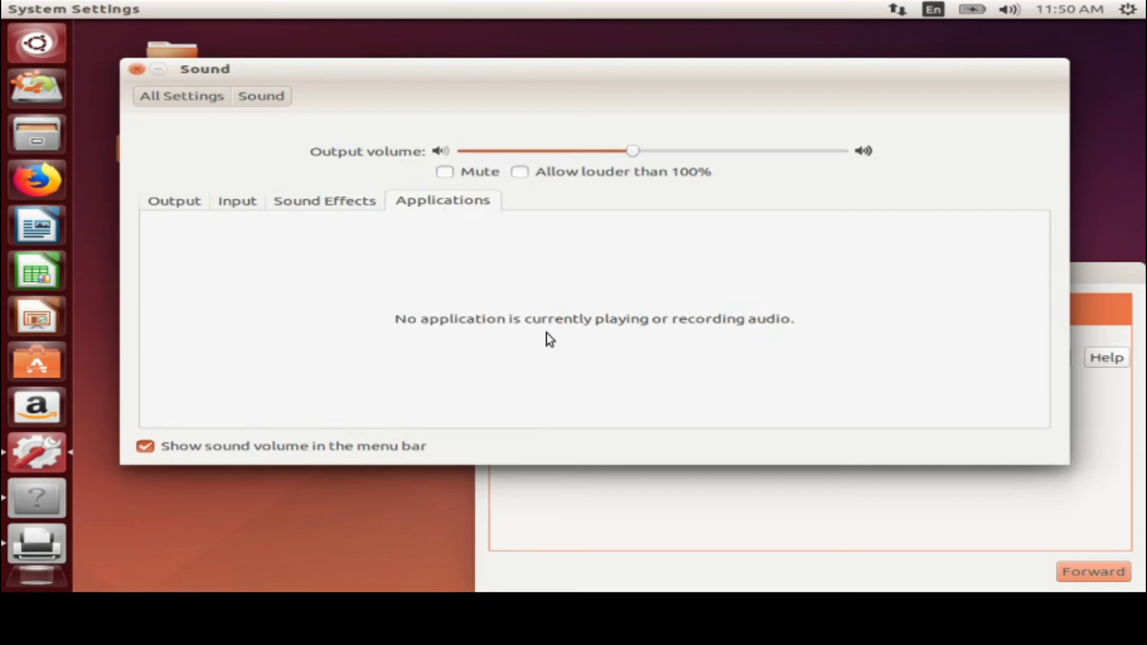
pyautogui.click(185, 202)
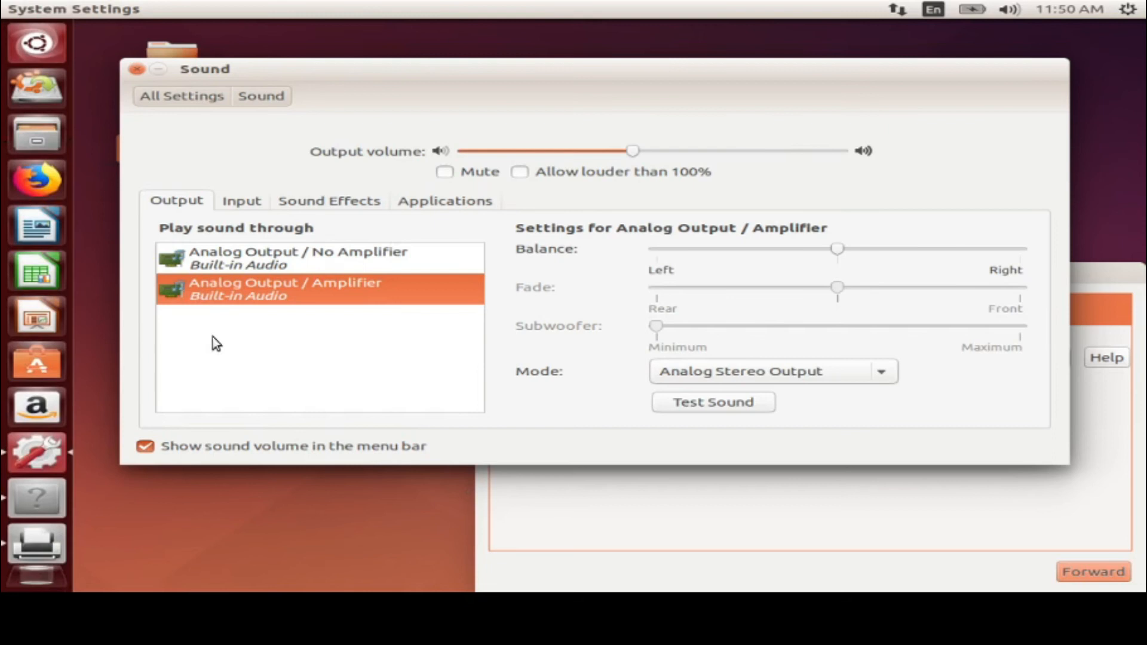
pyautogui.click(136, 96)
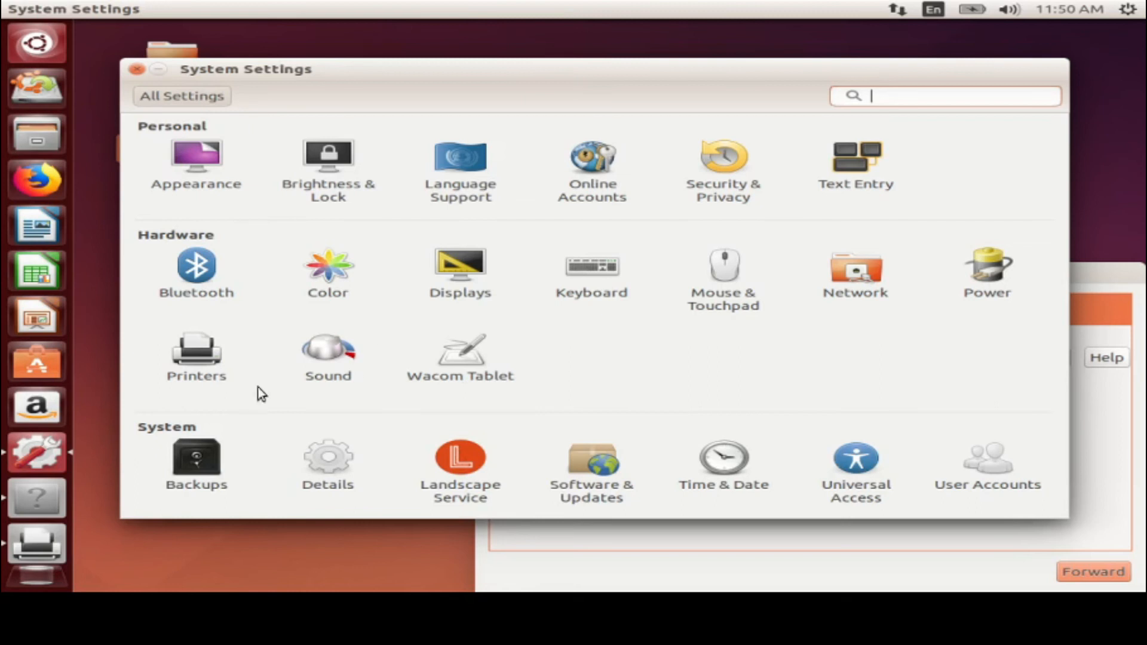
# Open the Backups settings and glance at the folders chosen for backup
pyautogui.click(187, 487)
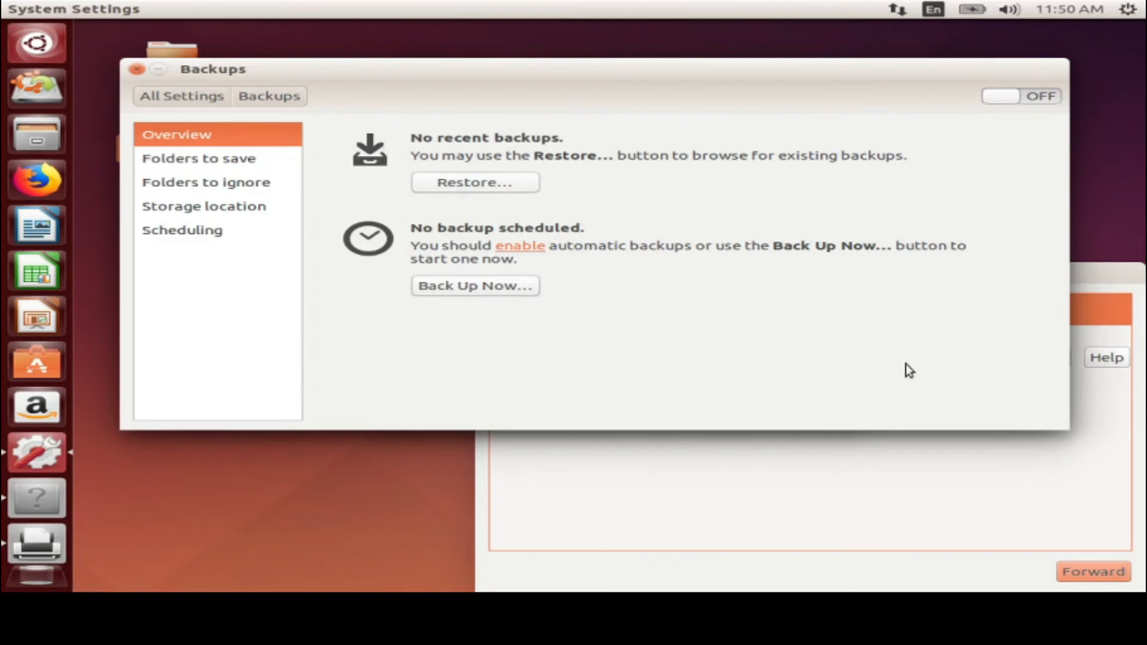
pyautogui.click(191, 159)
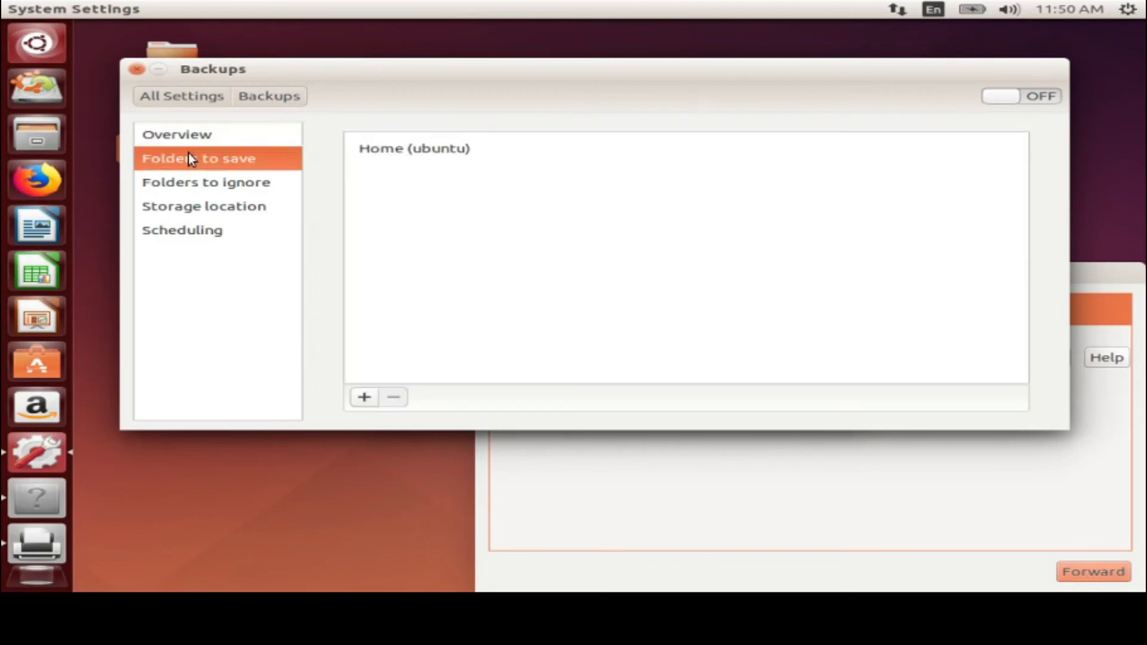
pyautogui.click(168, 138)
# Open and cancel the Restore window, then start Back Up Now
pyautogui.click(467, 185)
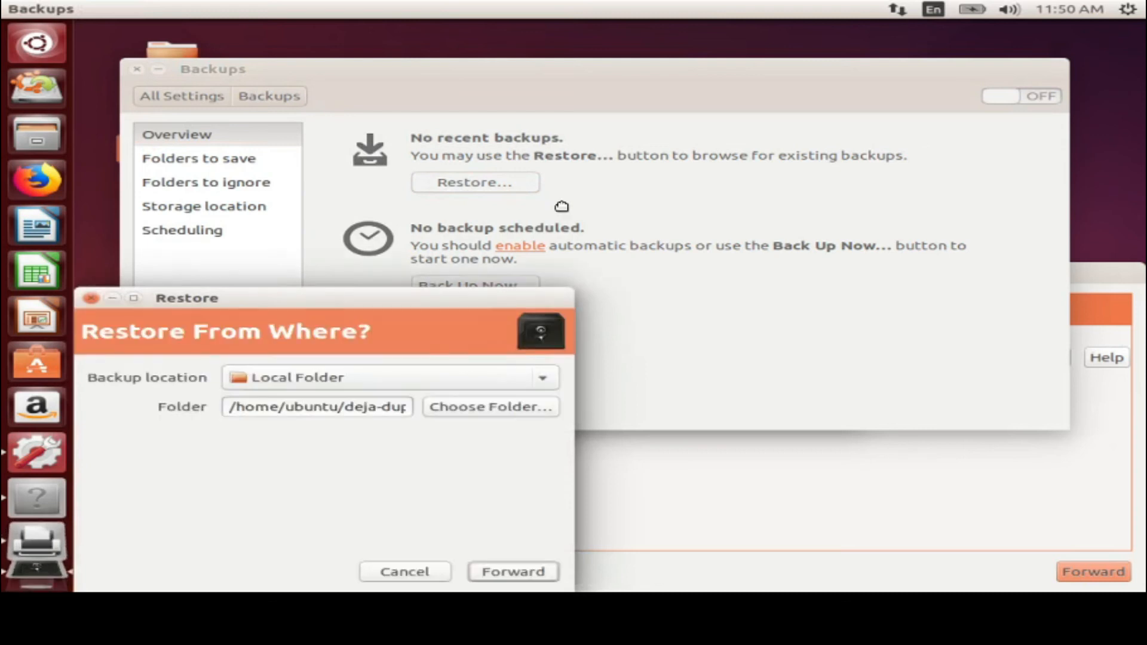
pyautogui.moveTo(313, 304); pyautogui.dragTo(561, 206)
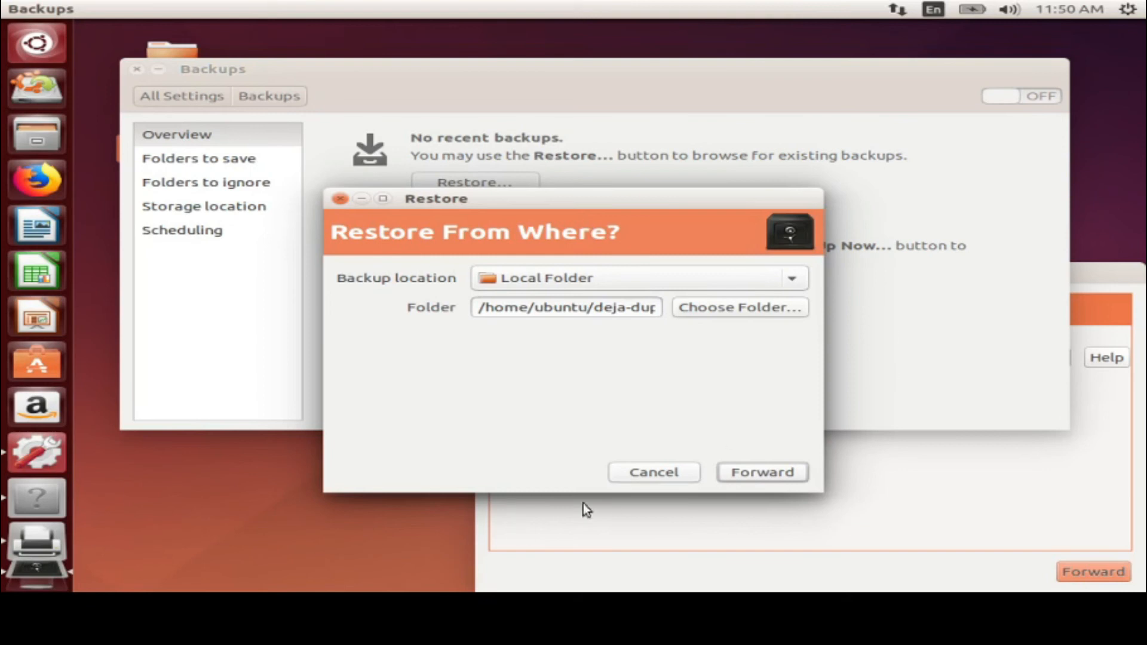
pyautogui.click(647, 474)
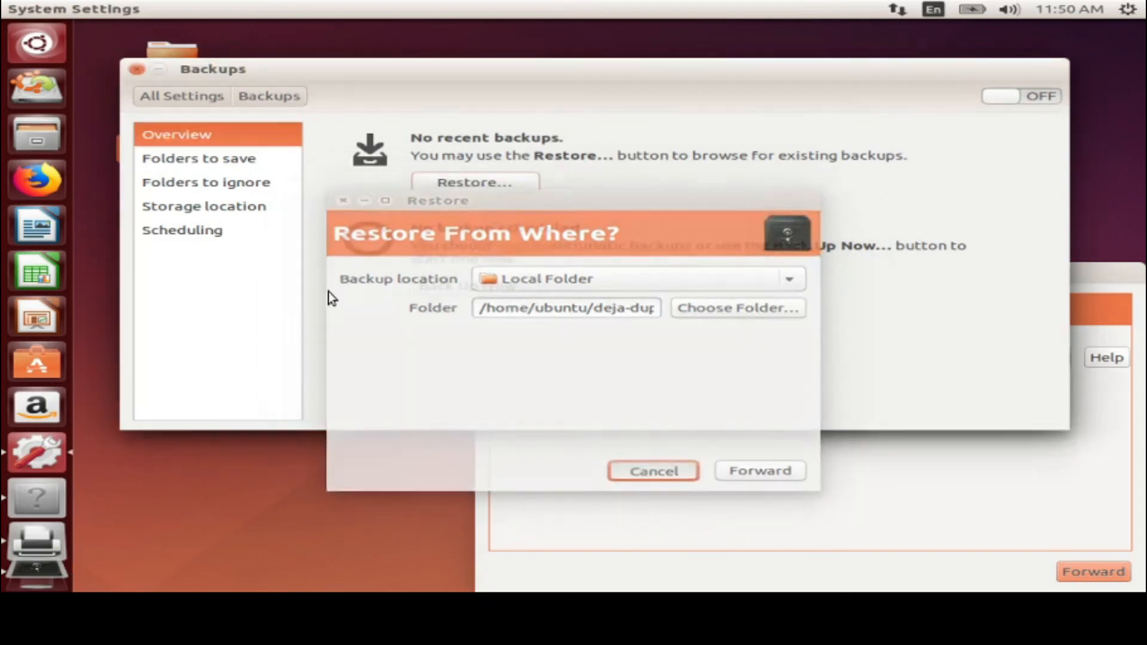
pyautogui.click(493, 287)
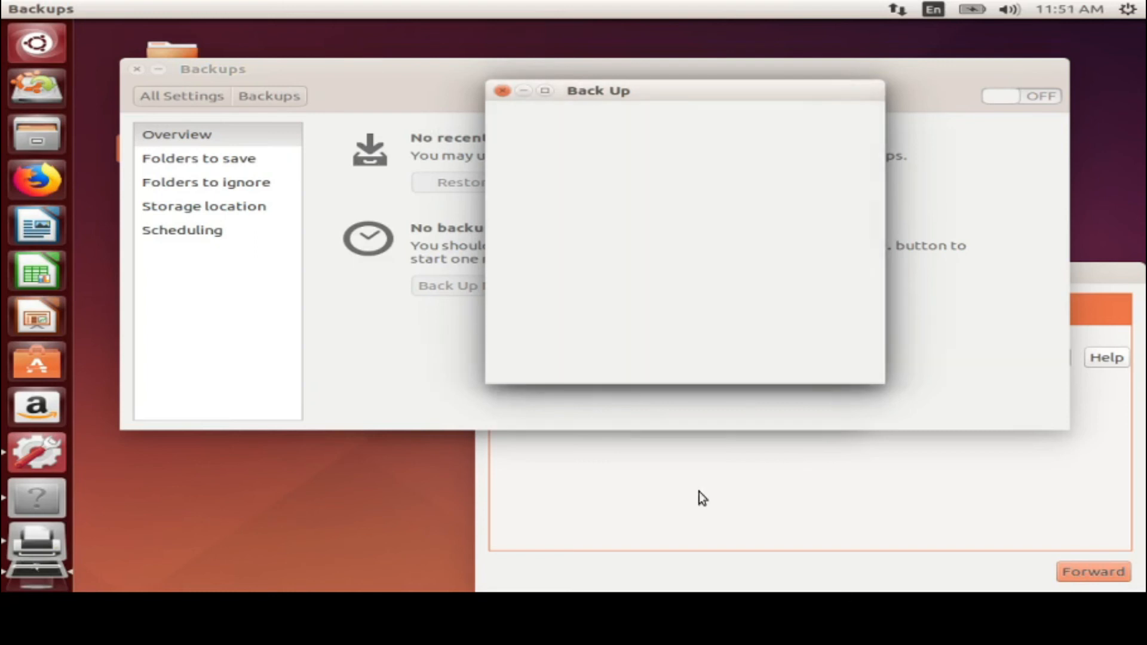
# Expand the backup Details, then cancel at the Require Password? page
pyautogui.click(521, 199)
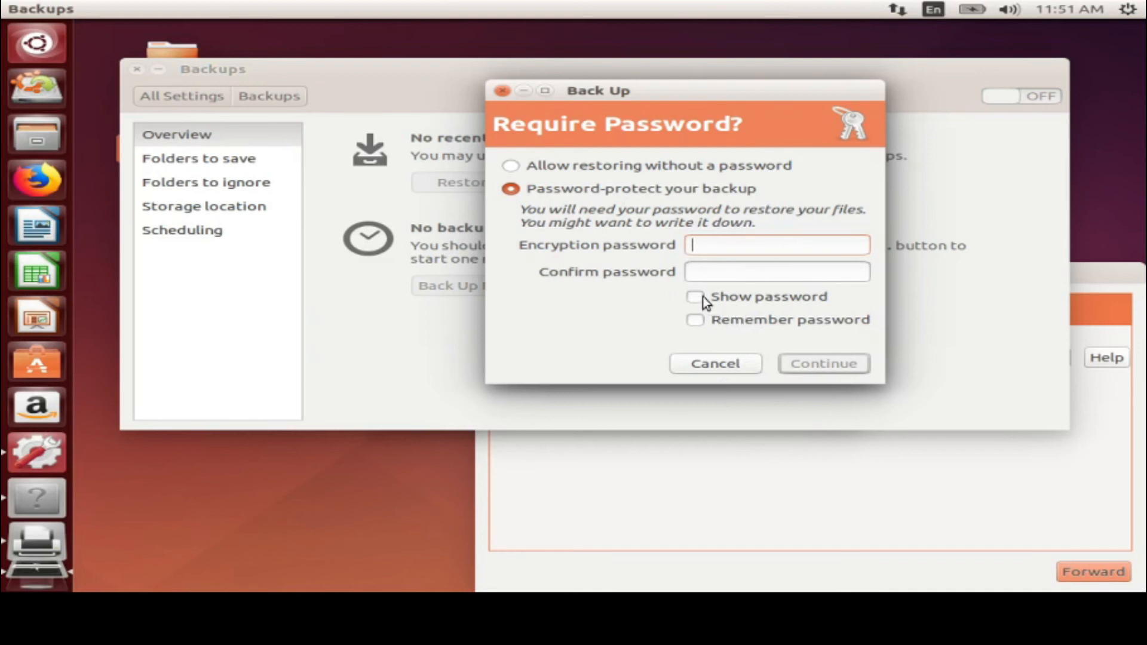
pyautogui.click(718, 371)
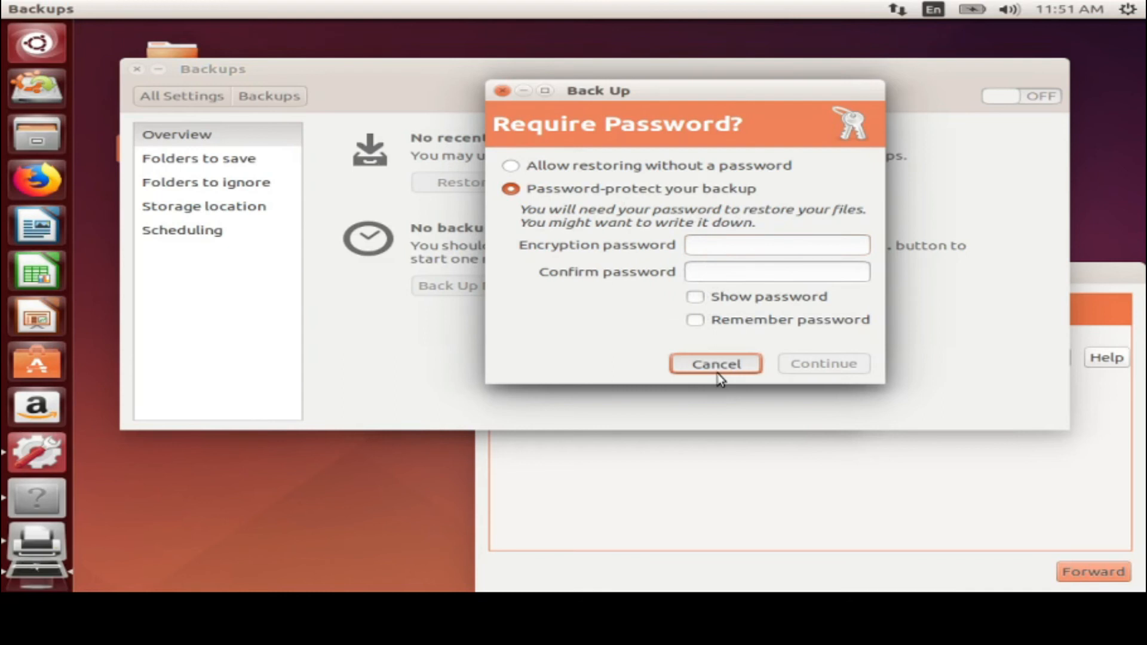
# Review the folders to save, closing the Choose folders dialog without adding anything
pyautogui.click(218, 165)
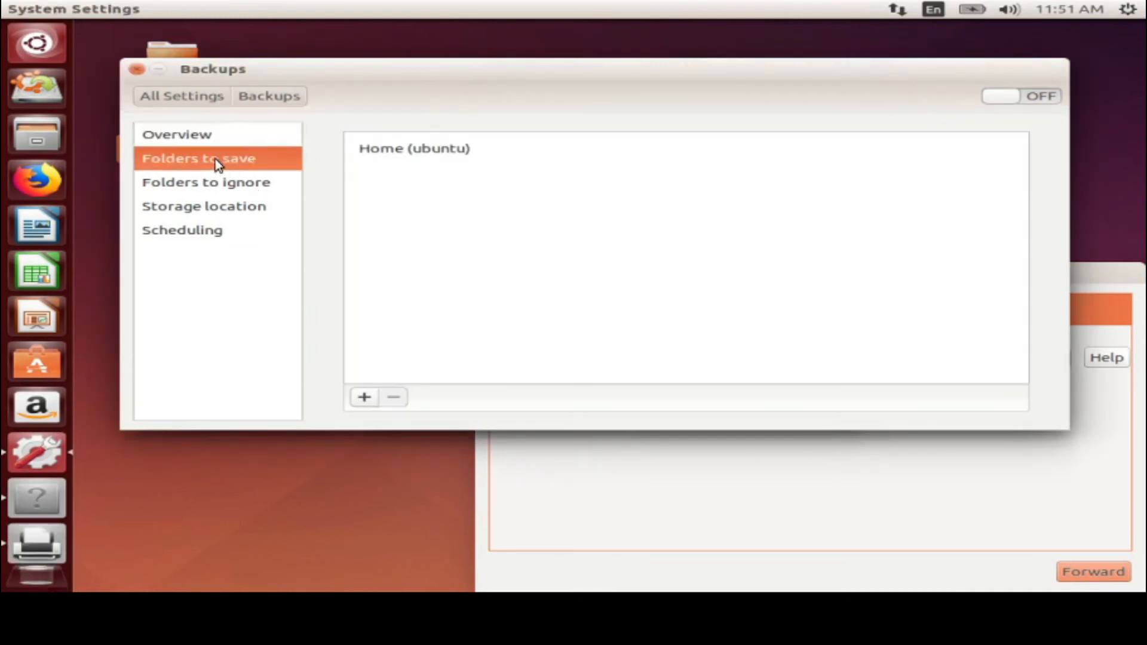
pyautogui.click(409, 154)
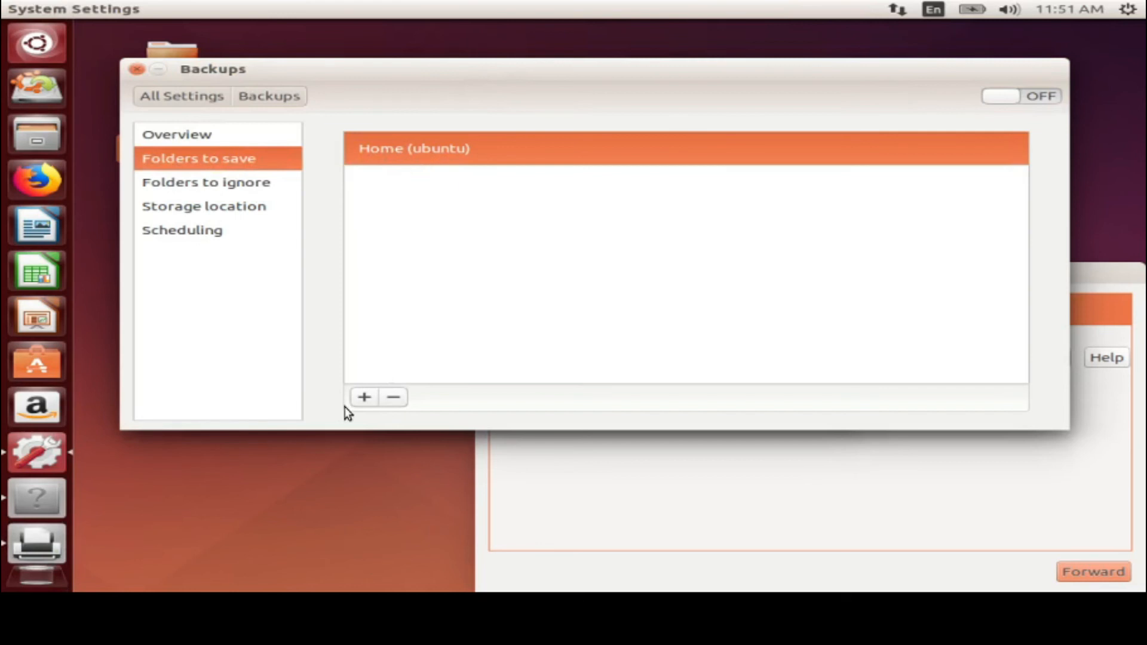
pyautogui.click(363, 403)
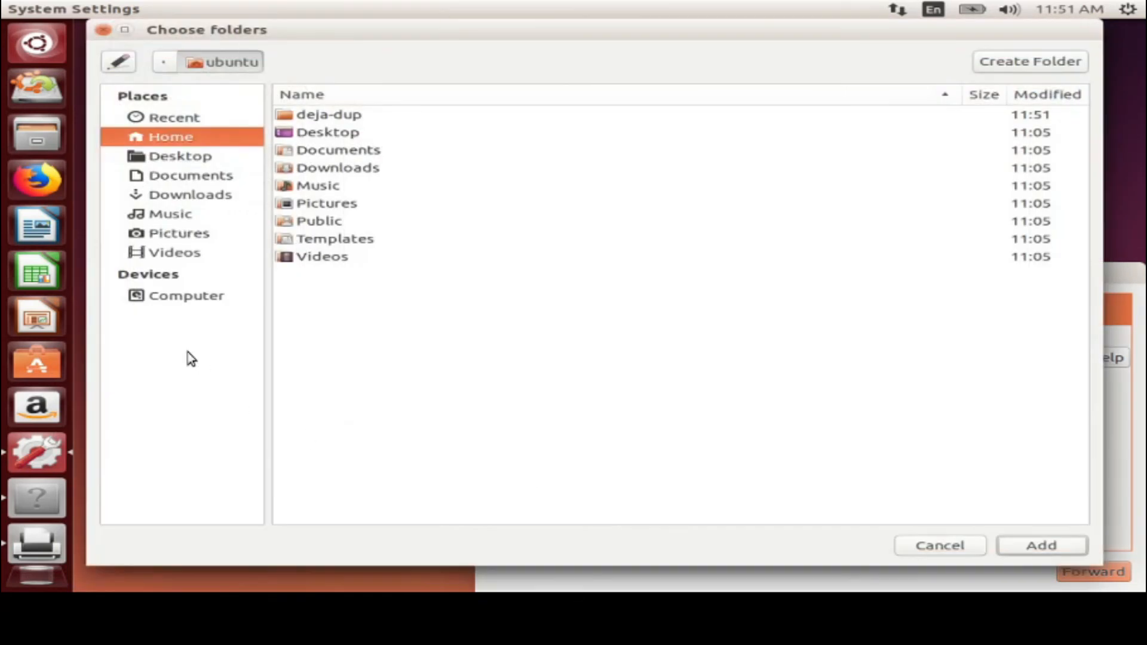
pyautogui.click(205, 305)
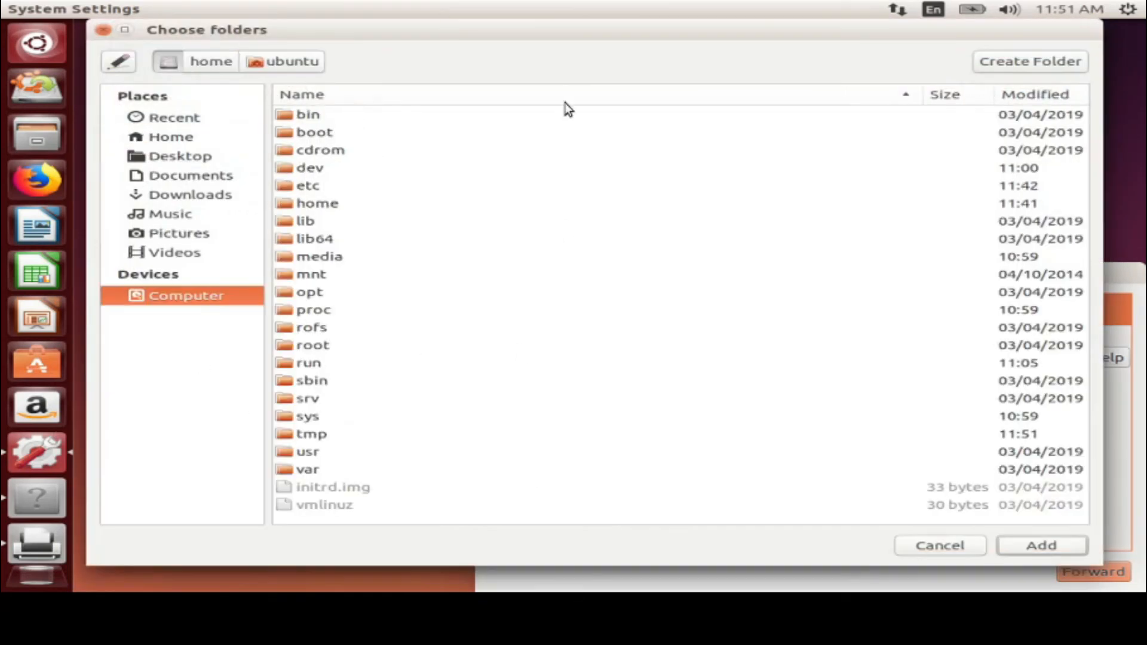
pyautogui.click(104, 31)
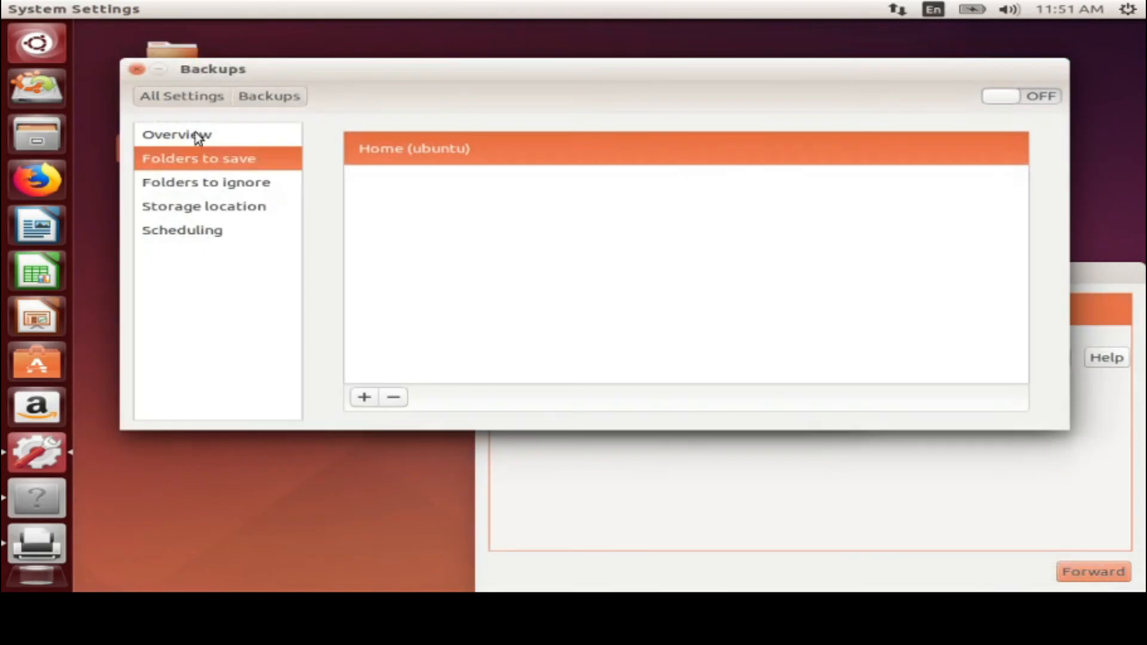
# Check the ignored folders (Trash, ~/Downloads) and show the storage location /home/ubuntu/deja-dup
pyautogui.click(204, 185)
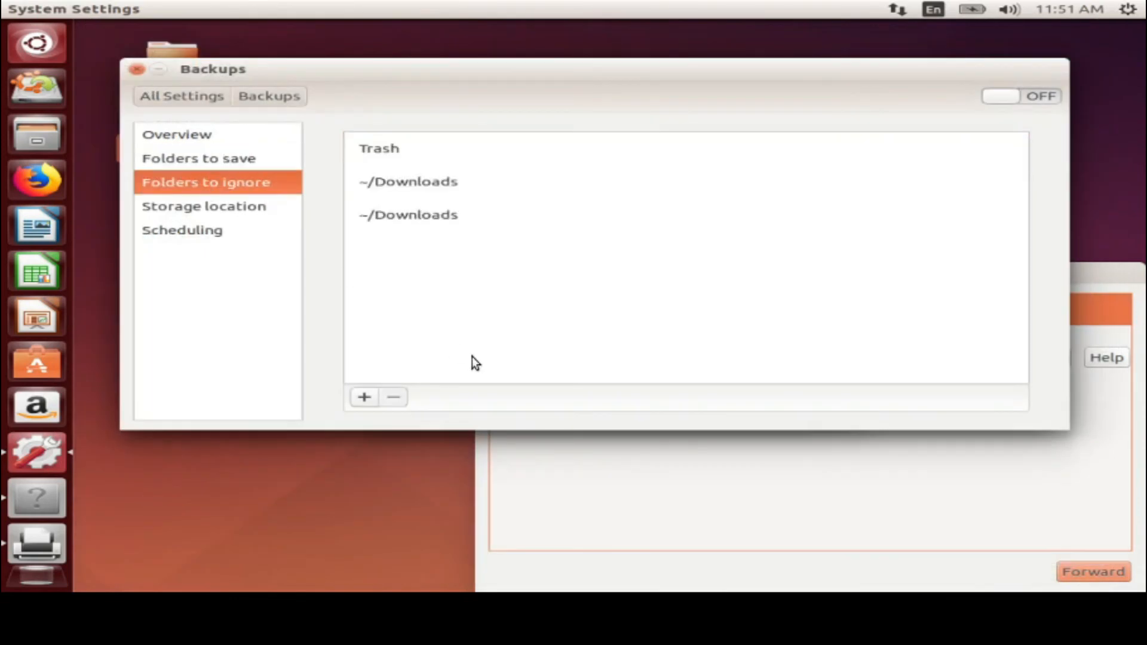
pyautogui.click(401, 230)
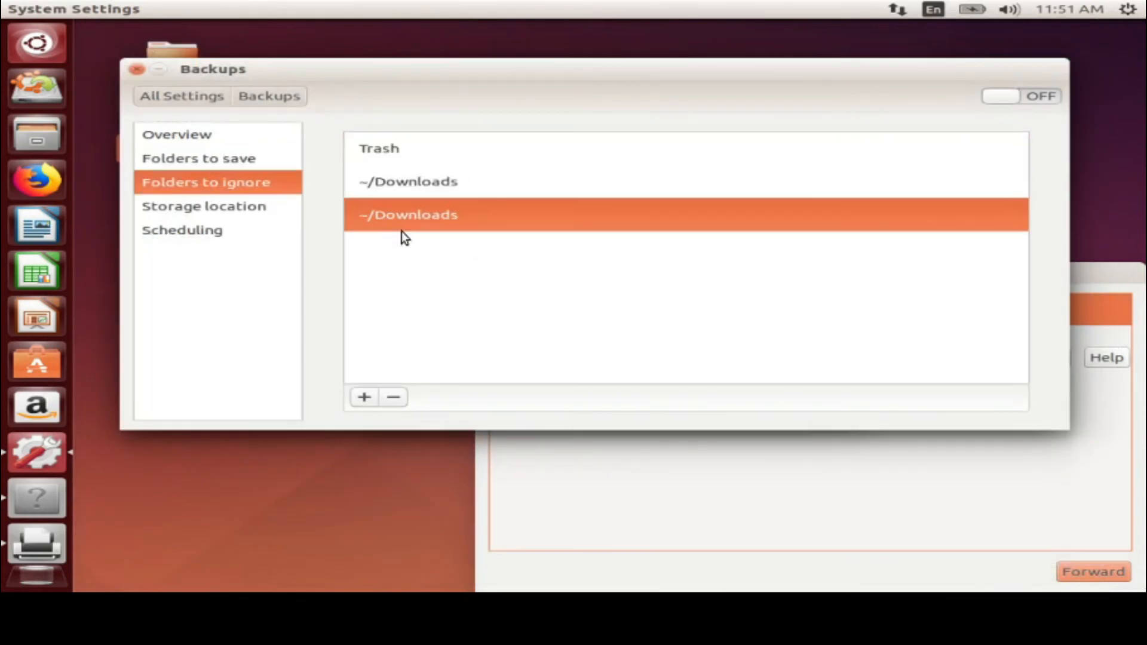
pyautogui.click(436, 183)
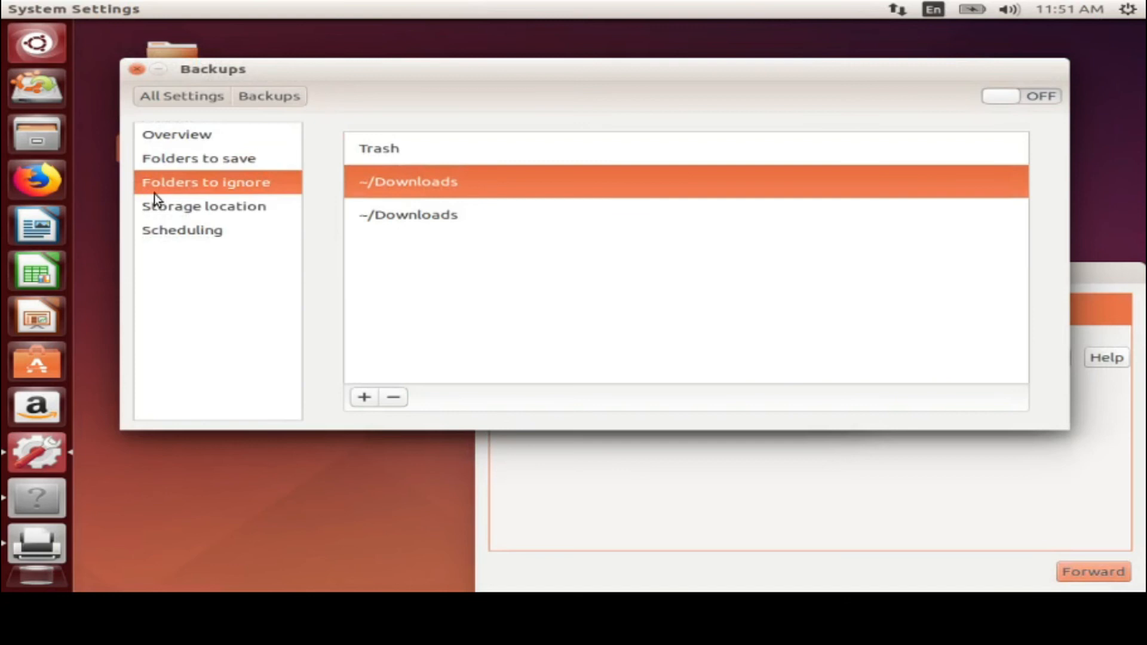
pyautogui.click(202, 158)
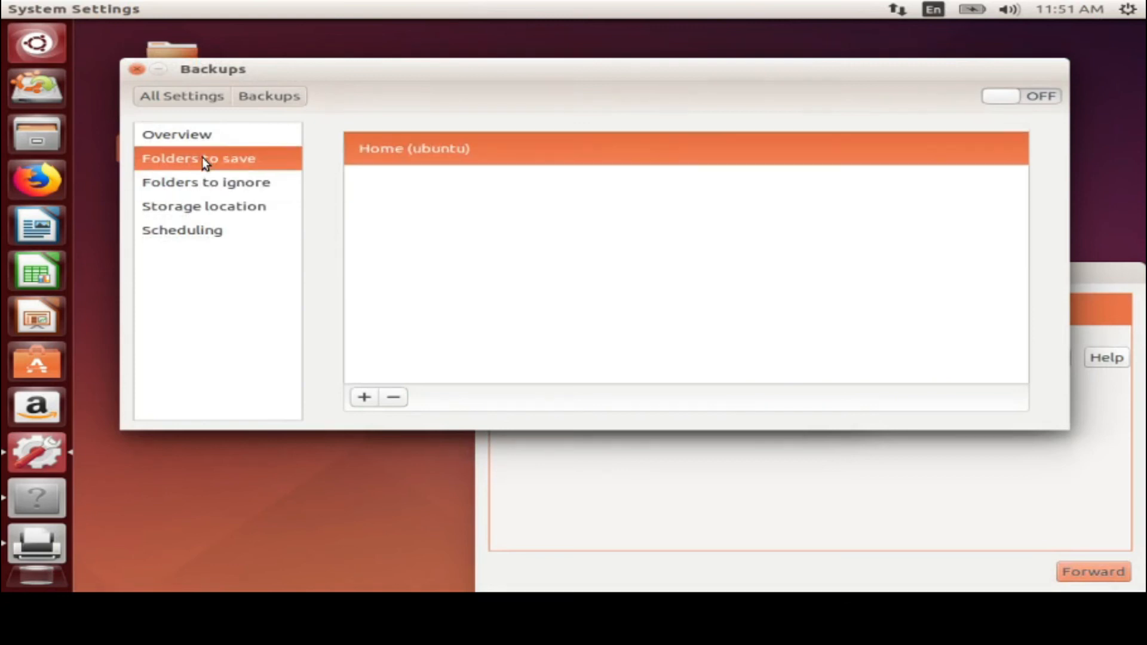
pyautogui.click(236, 191)
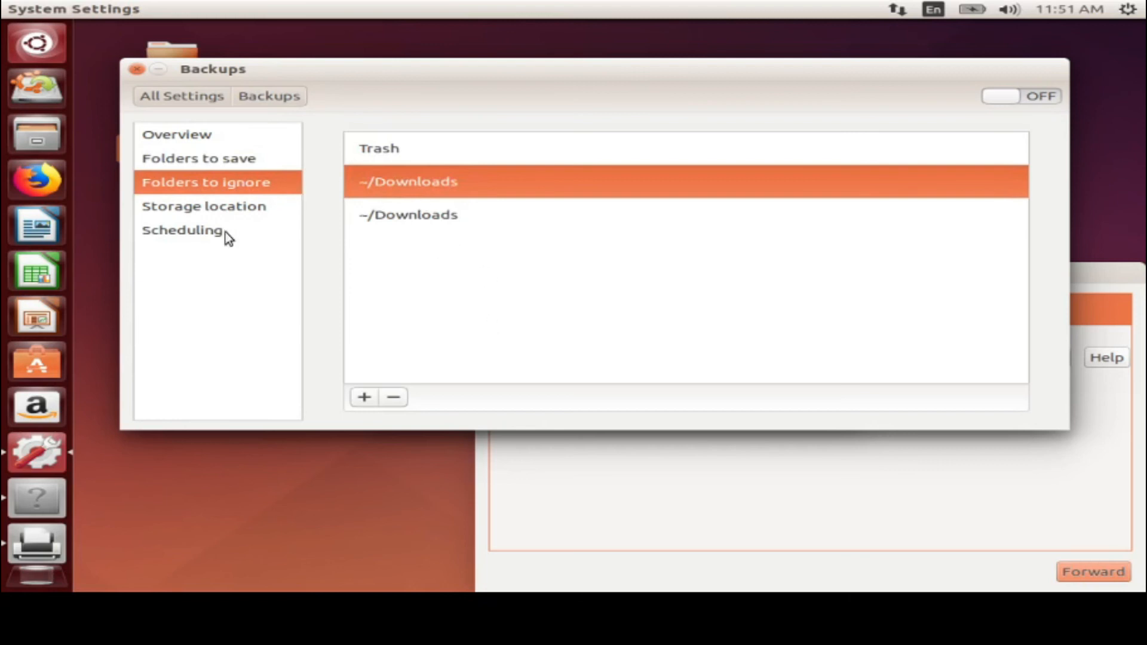
pyautogui.click(221, 210)
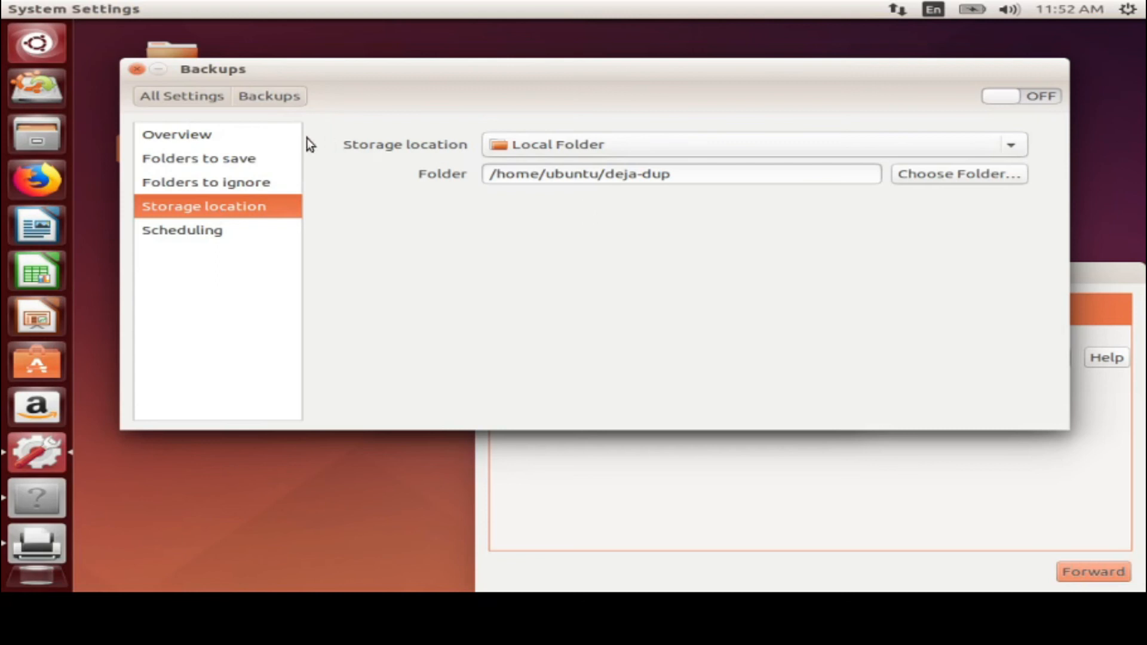
# Schedule backups every Day, kept Forever, with automatic backups switched on
pyautogui.click(190, 238)
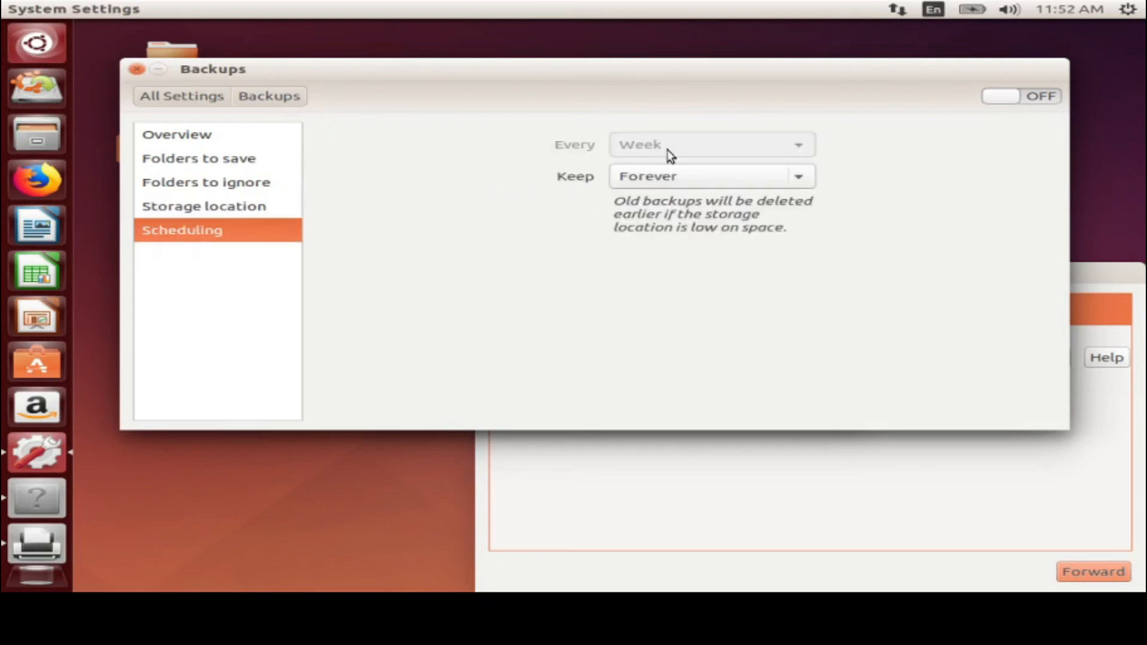
pyautogui.click(734, 176)
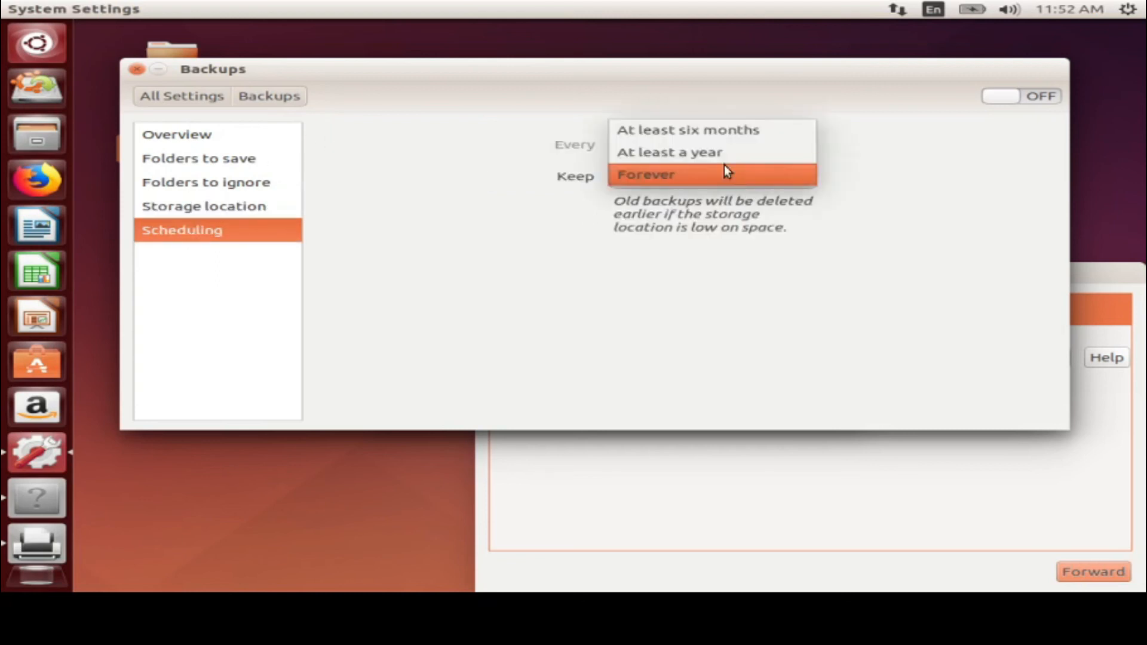
pyautogui.click(577, 217)
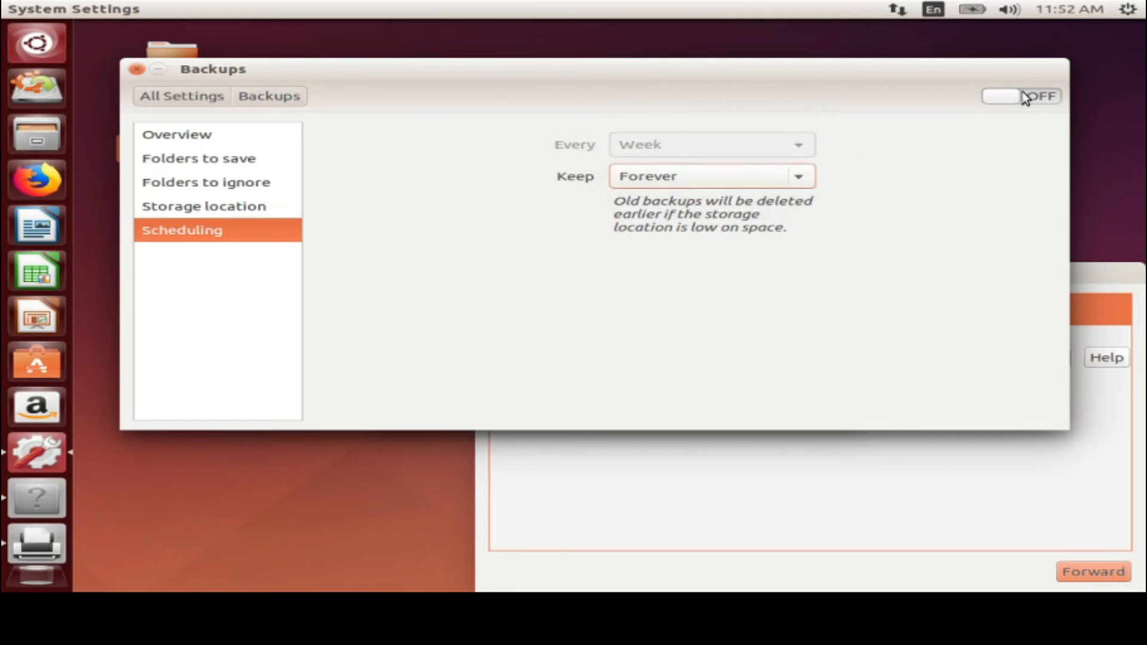
pyautogui.click(1028, 91)
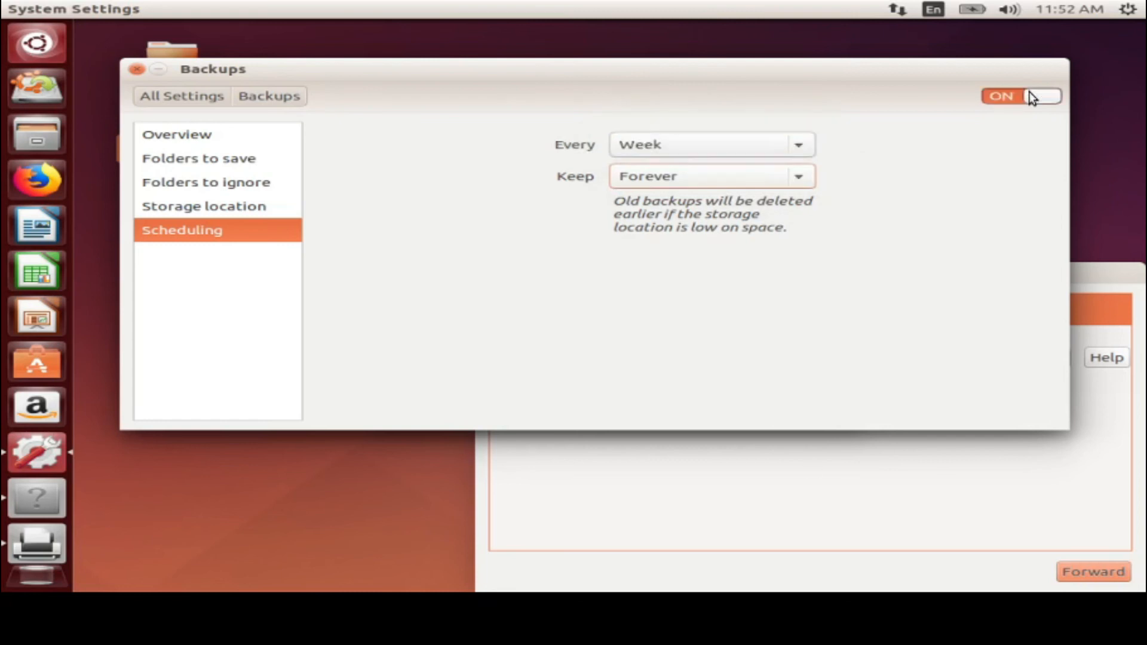
pyautogui.click(733, 139)
pyautogui.click(719, 127)
# Browse the Overview, Folders and Storage pages, switch automatic backups off, and return to All Settings
pyautogui.click(168, 141)
pyautogui.click(174, 158)
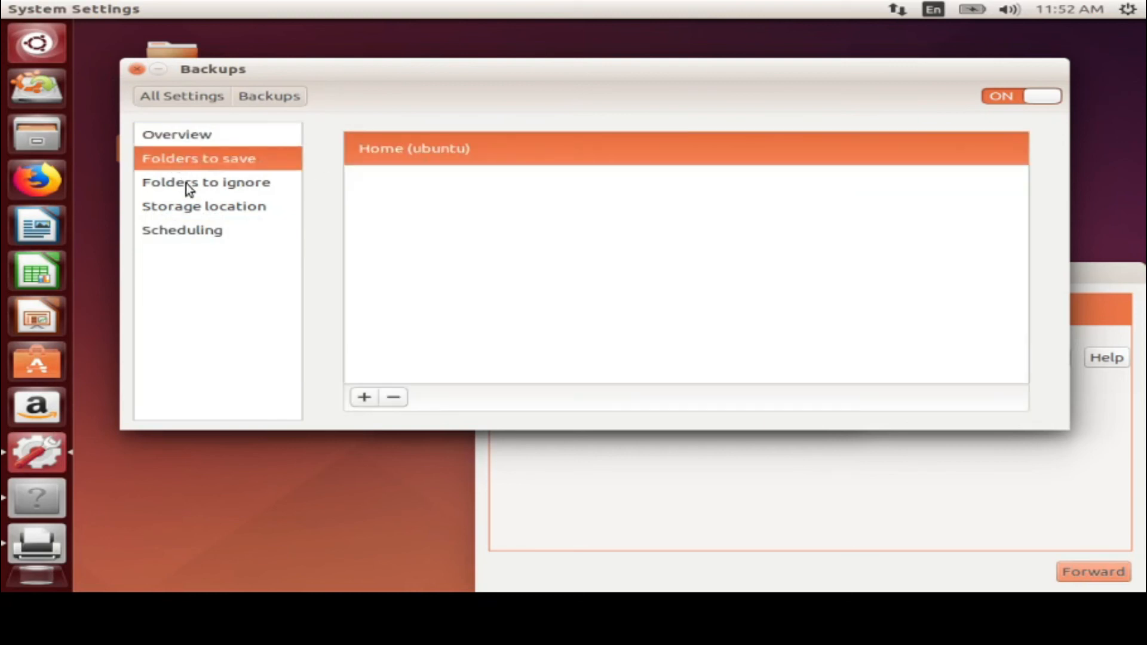
pyautogui.click(185, 184)
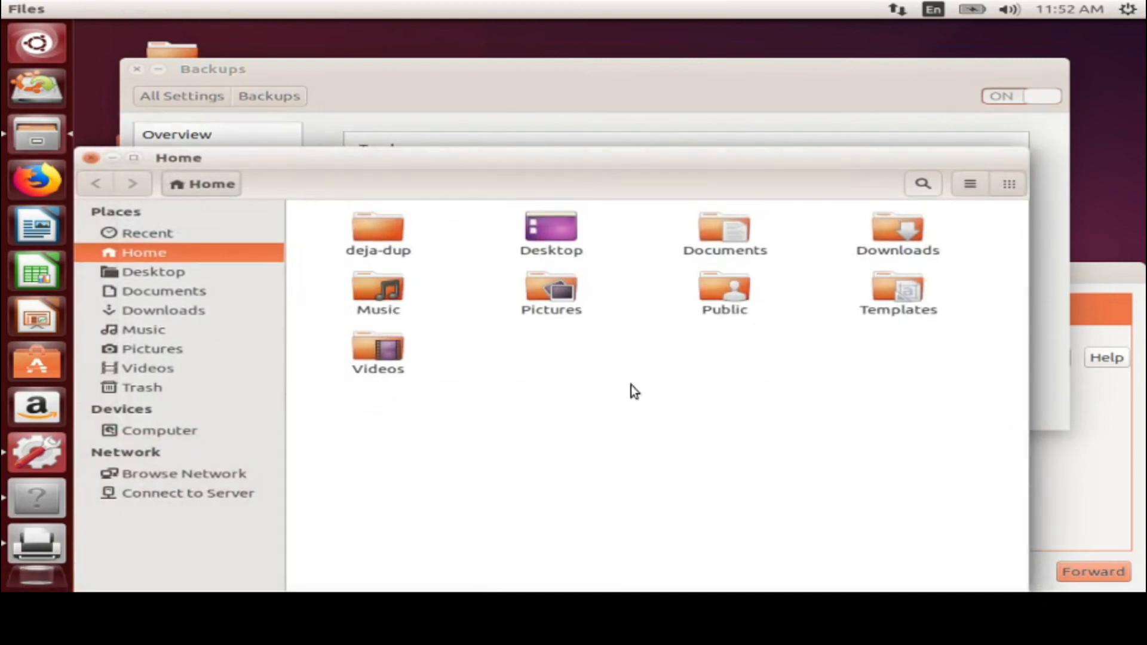
pyautogui.click(92, 157)
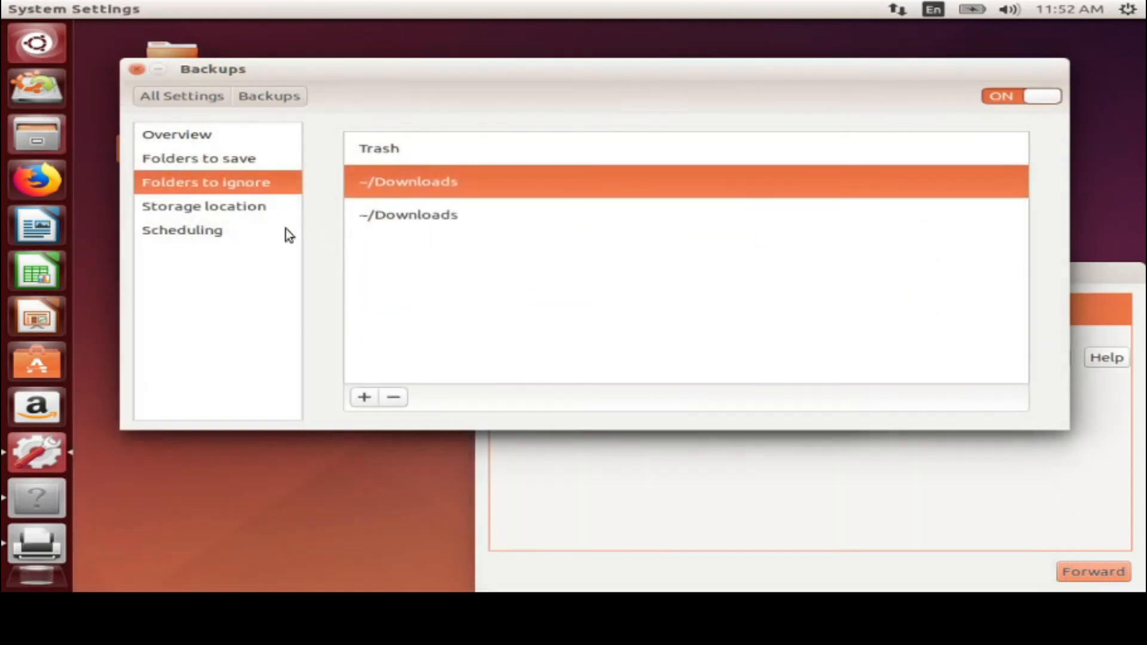
pyautogui.click(206, 217)
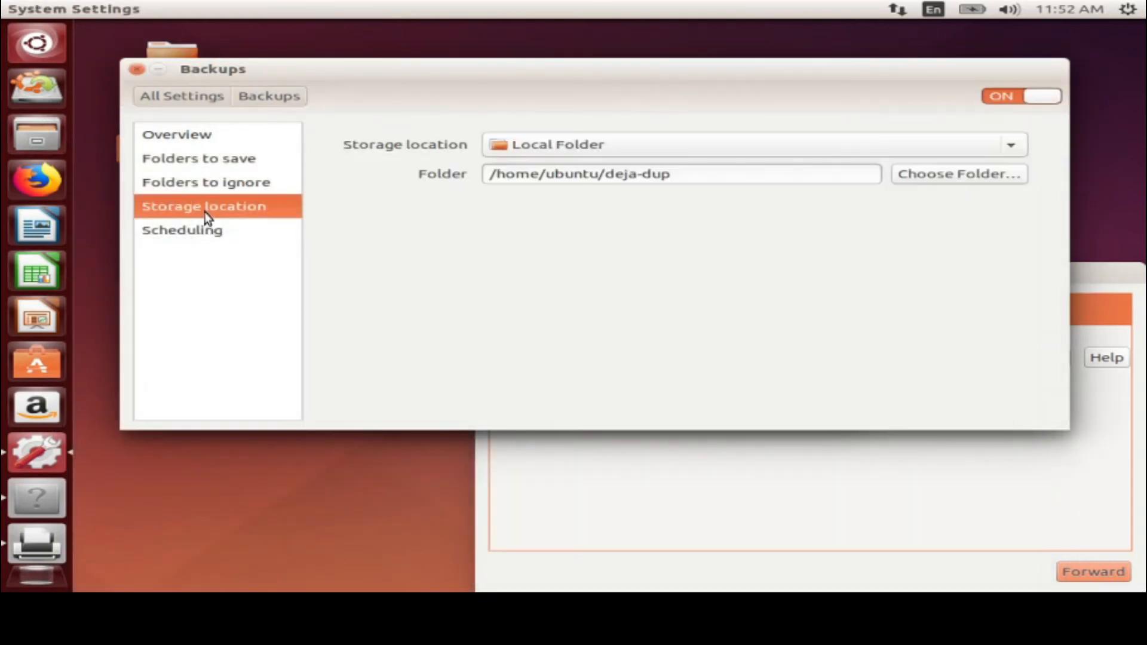
pyautogui.click(187, 233)
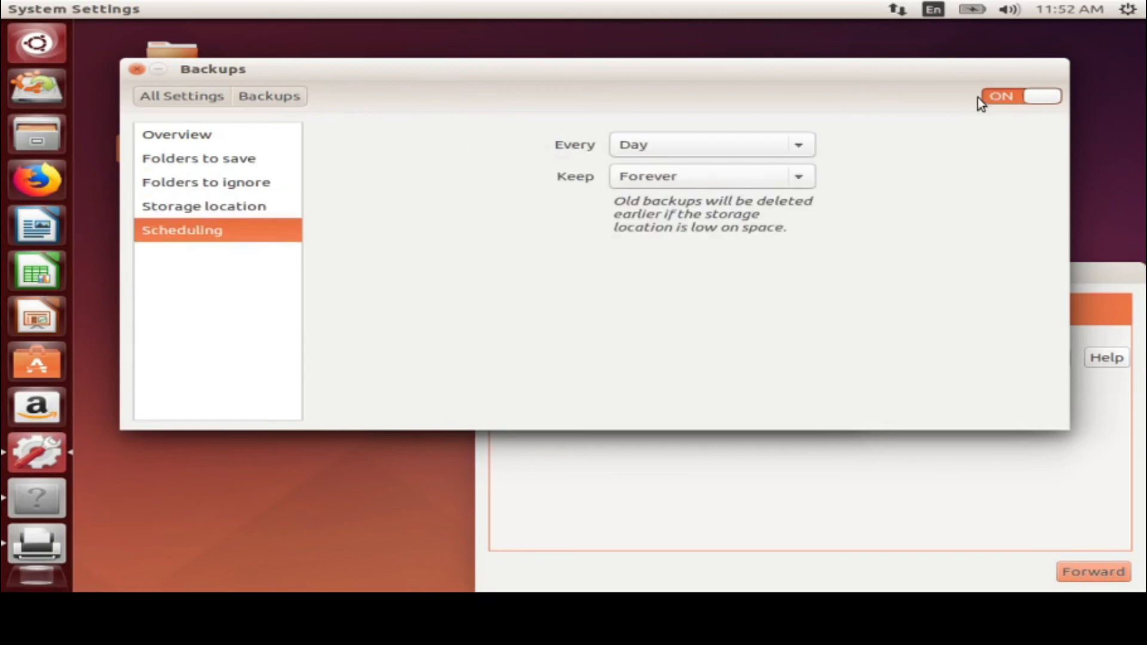
pyautogui.click(1002, 97)
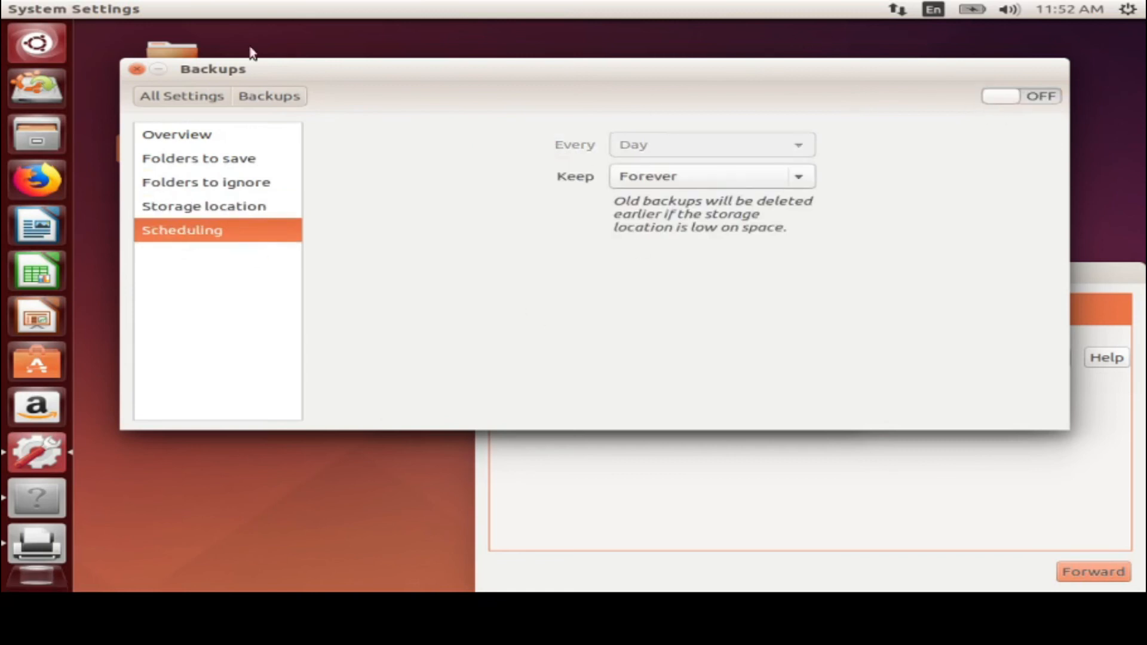
pyautogui.click(176, 94)
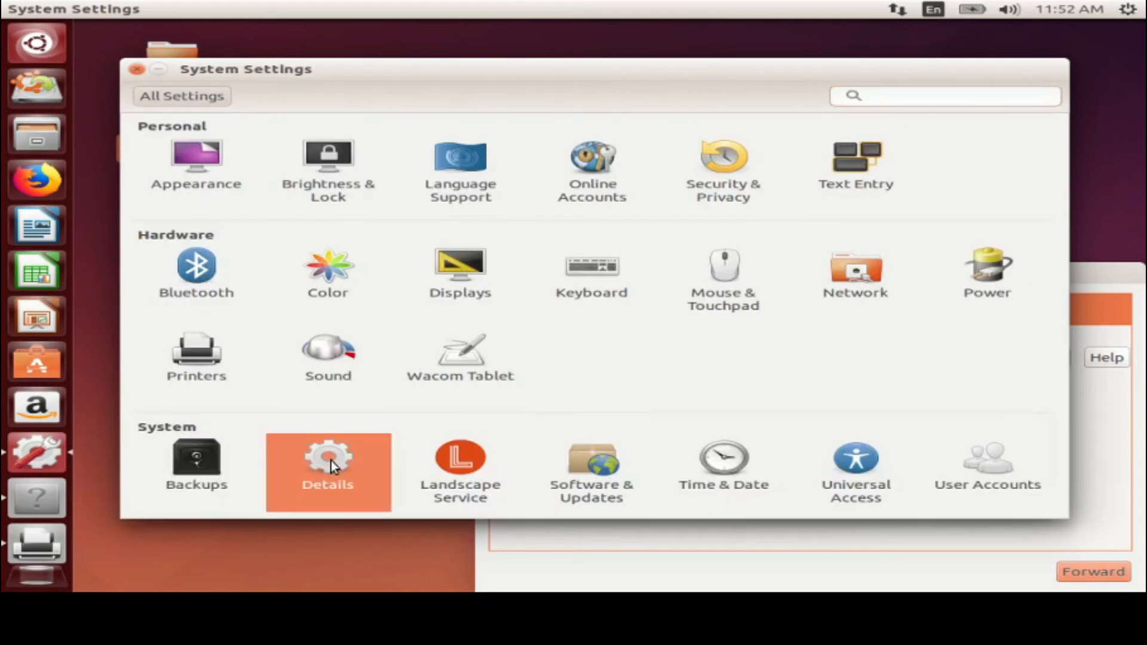
# Open Details, highlight the device name and memory amount, then show Default Applications
pyautogui.click(331, 461)
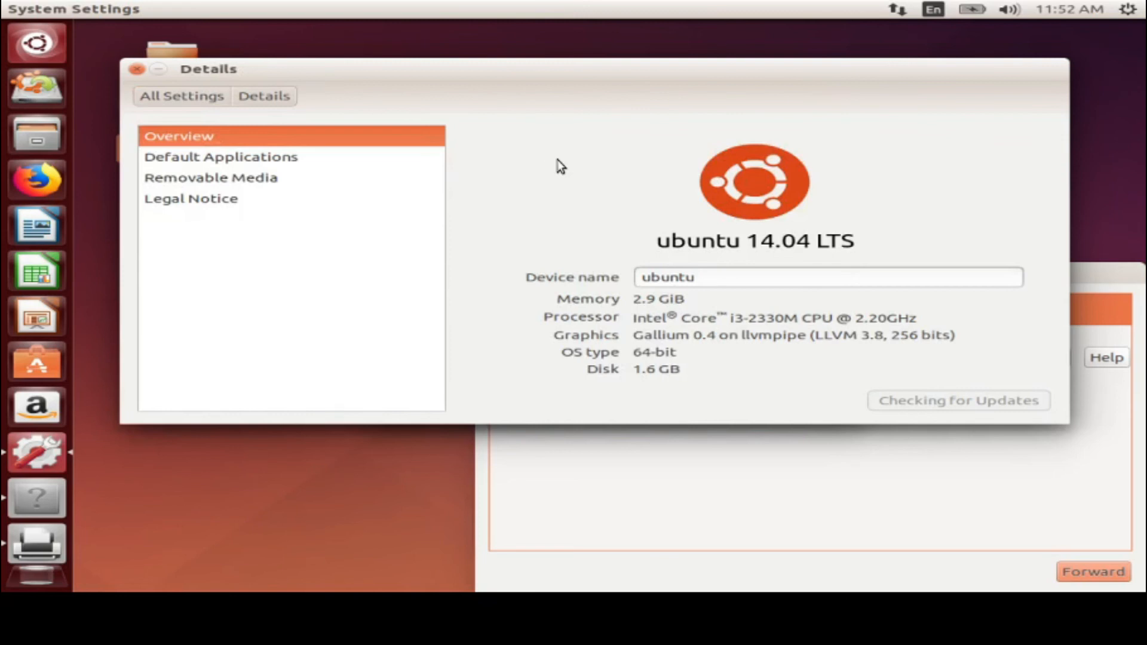
pyautogui.doubleClick(697, 277)
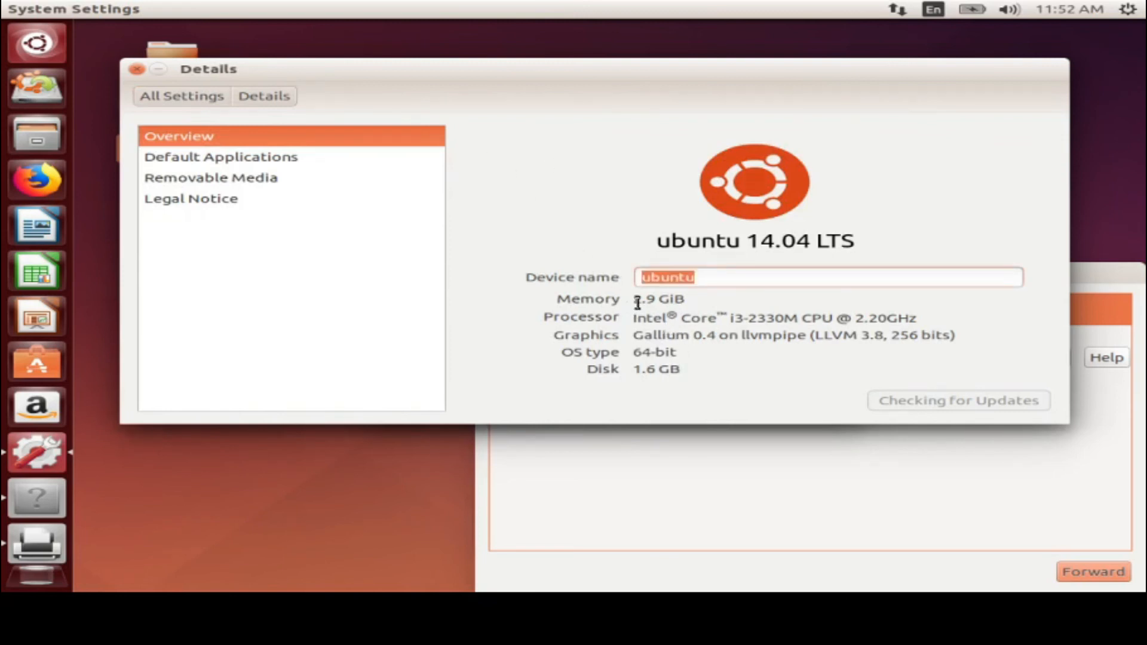
pyautogui.moveTo(650, 299); pyautogui.dragTo(684, 300)
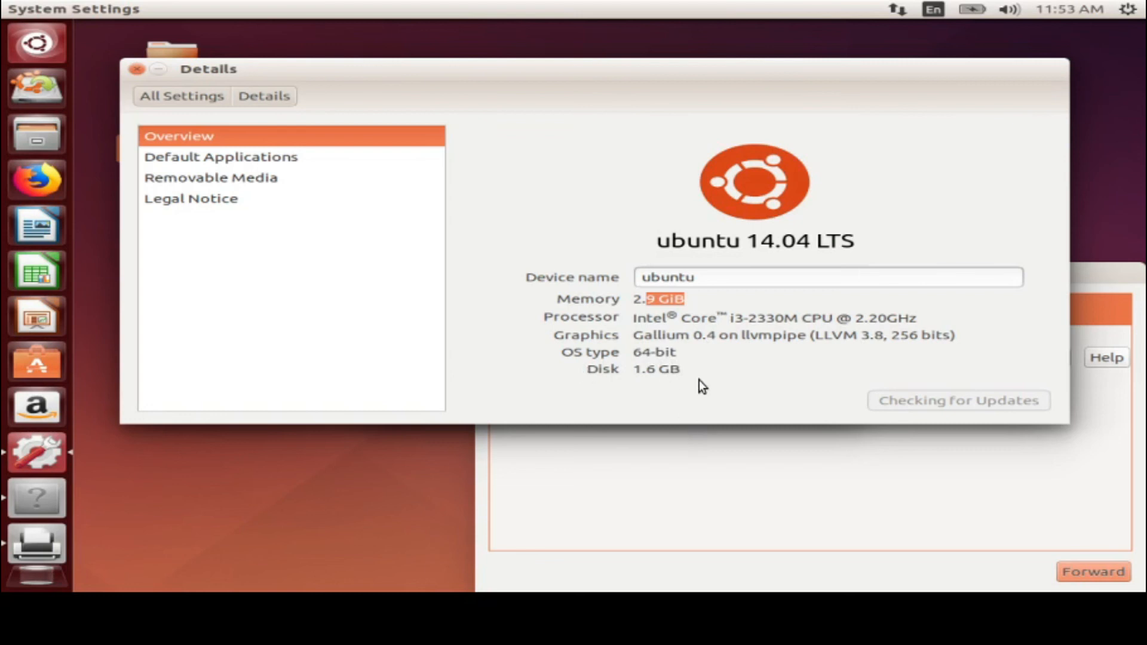
pyautogui.click(213, 160)
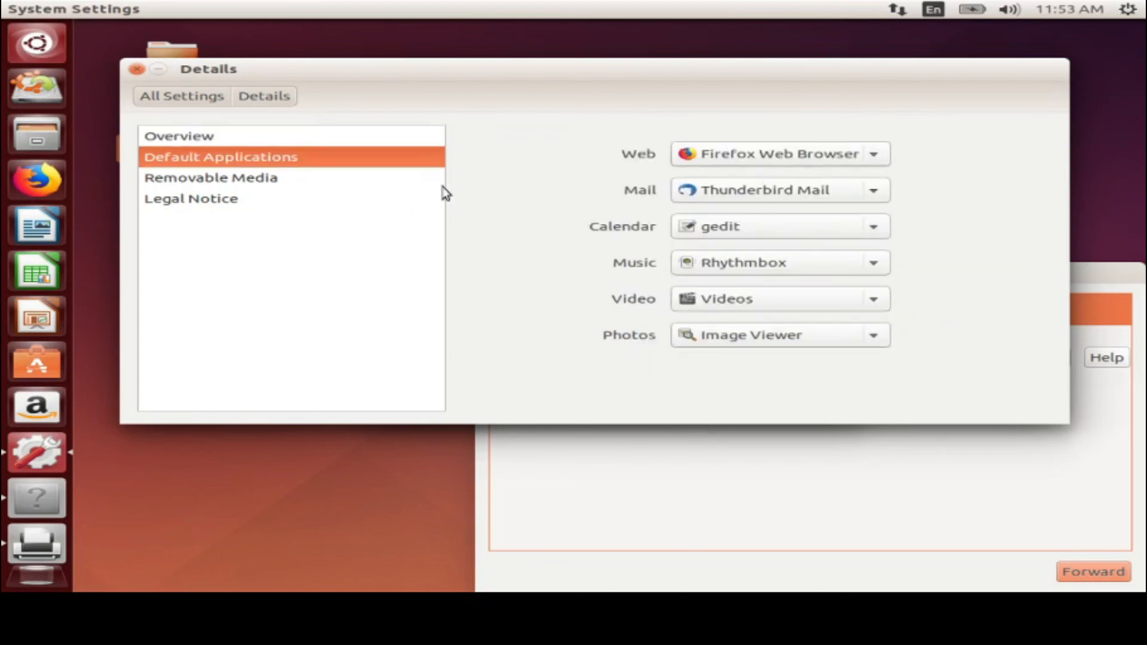
# Keep Firefox Web Browser as the default Web app, then show the Removable Media options
pyautogui.click(808, 151)
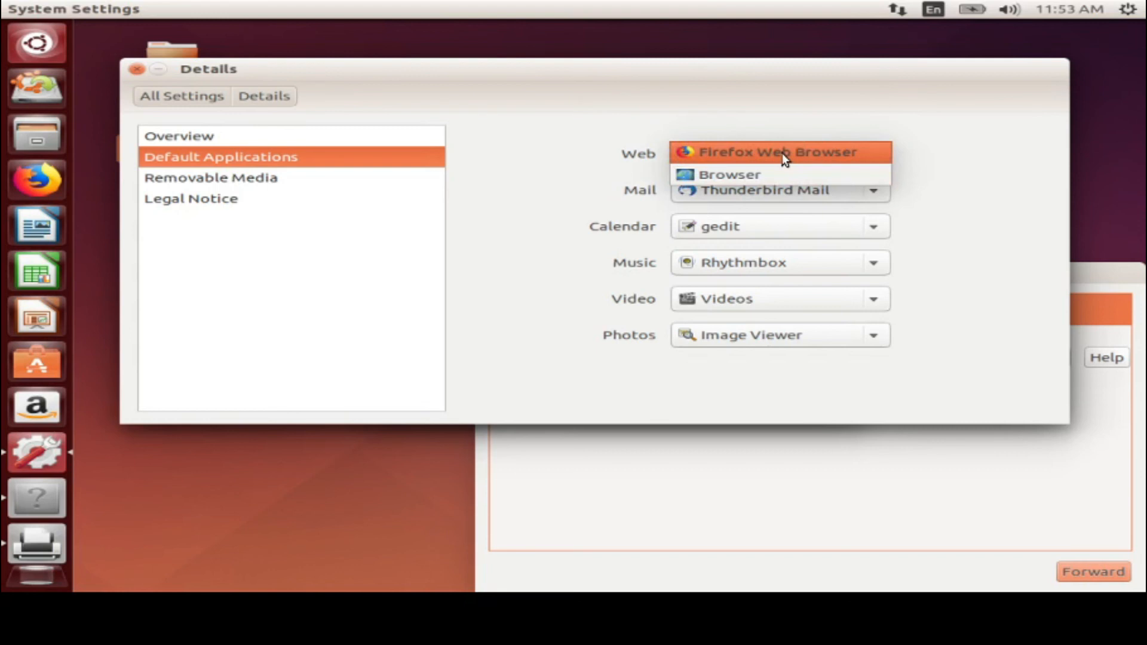
pyautogui.click(782, 153)
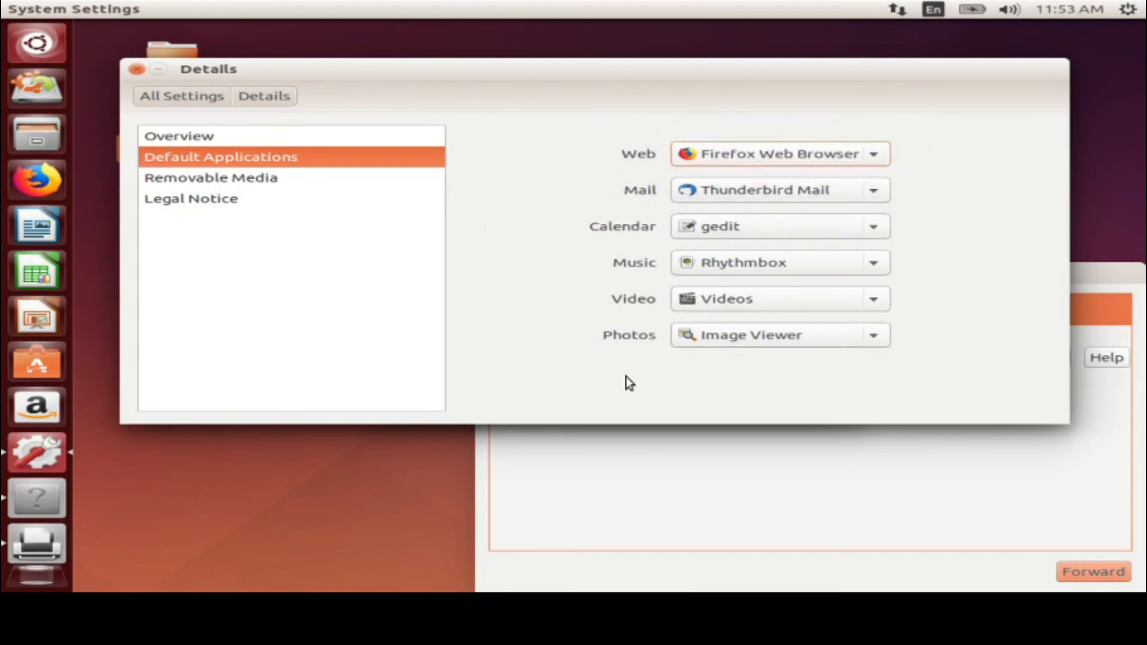
pyautogui.click(169, 179)
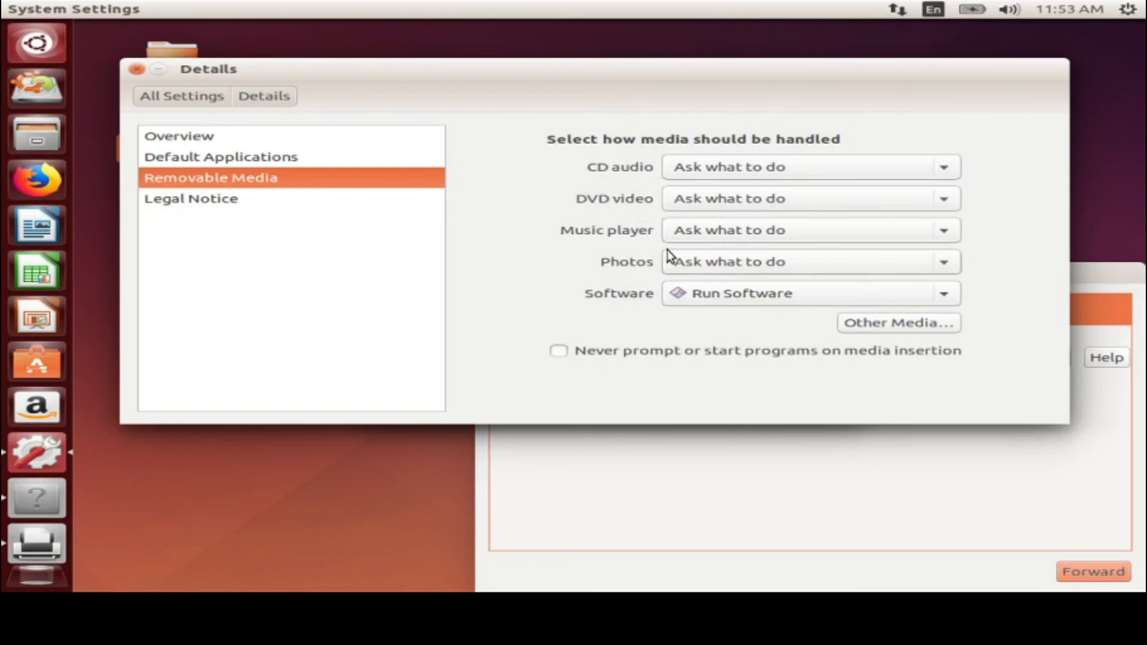
# Keep CD audio on Ask what to do, view the Legal Notice, then return to All Settings
pyautogui.click(729, 162)
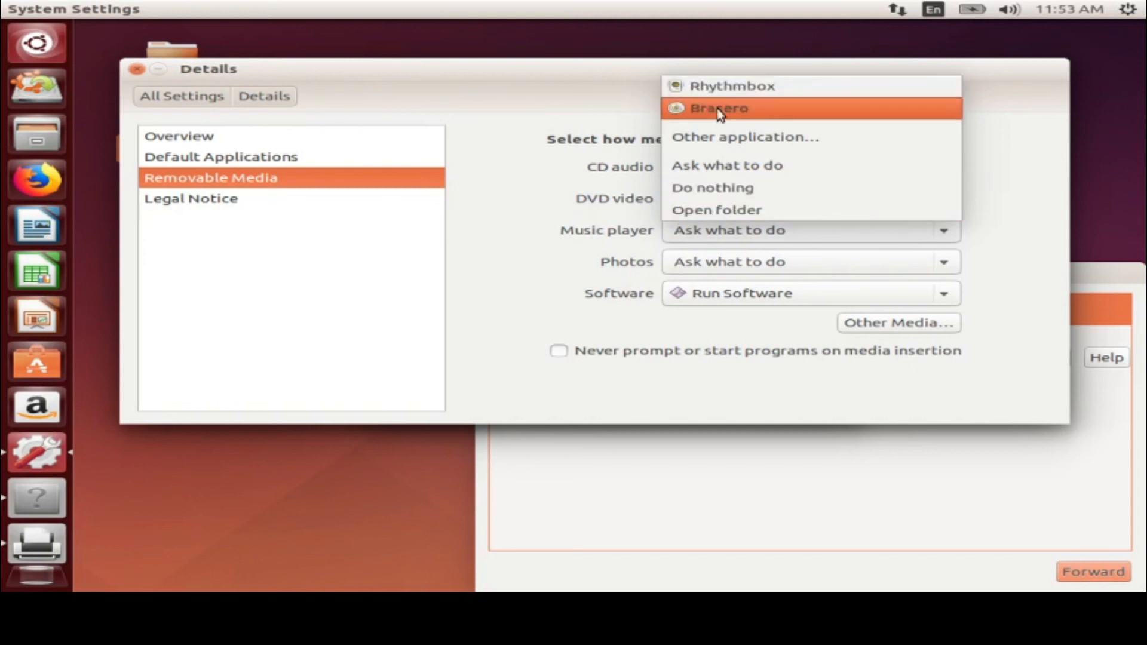
pyautogui.click(567, 262)
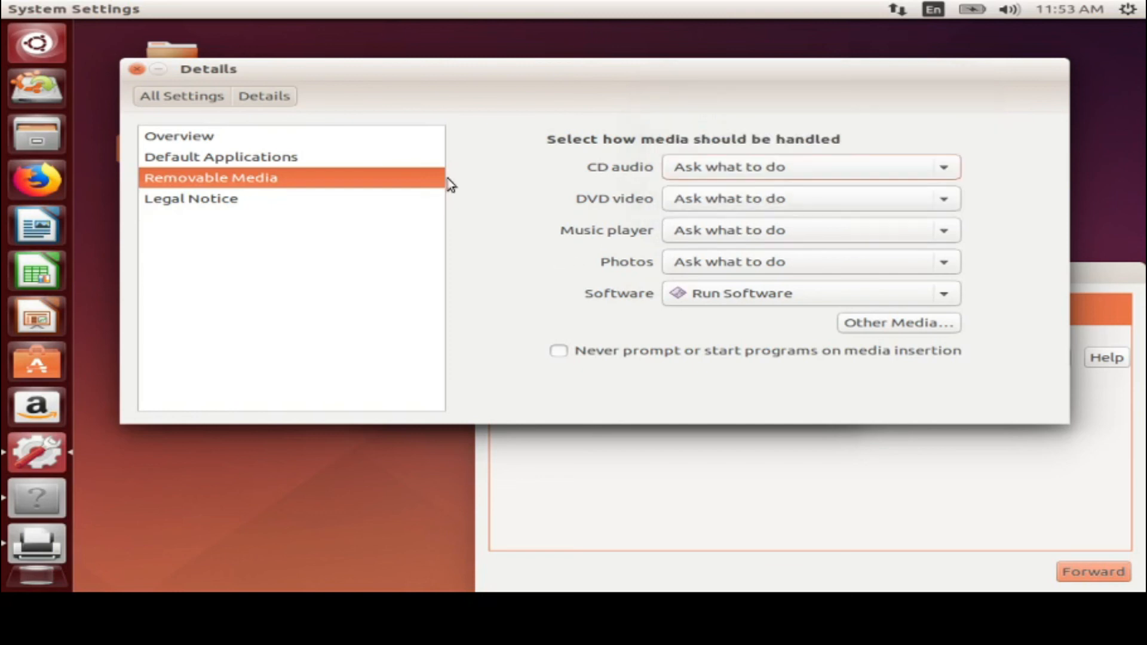
pyautogui.click(169, 207)
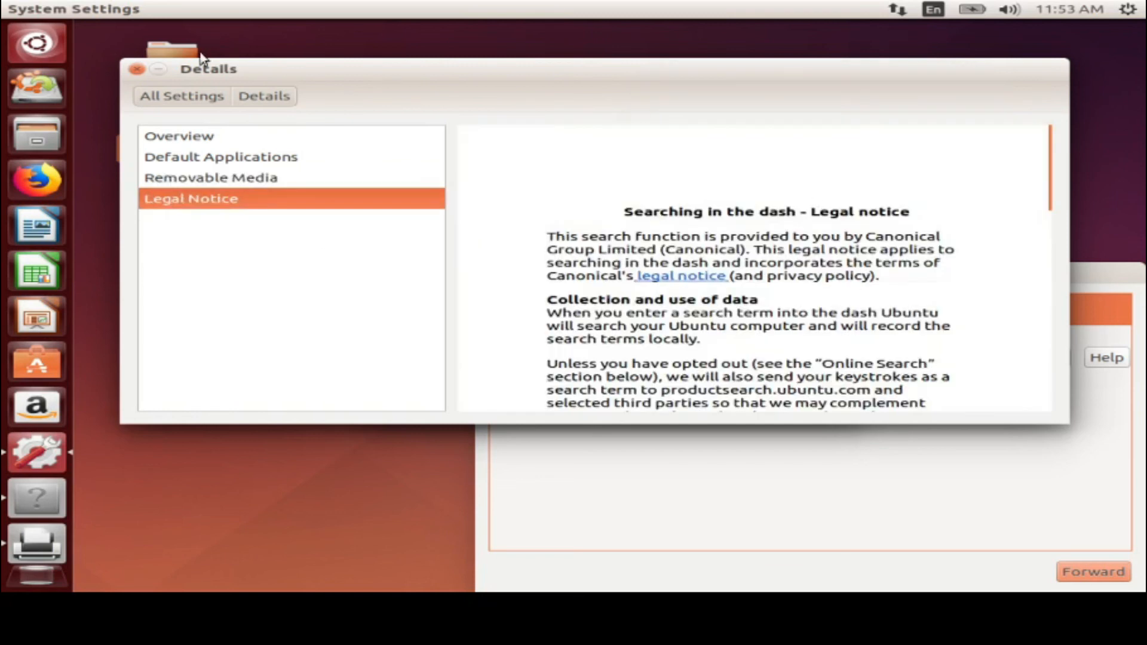
pyautogui.click(153, 99)
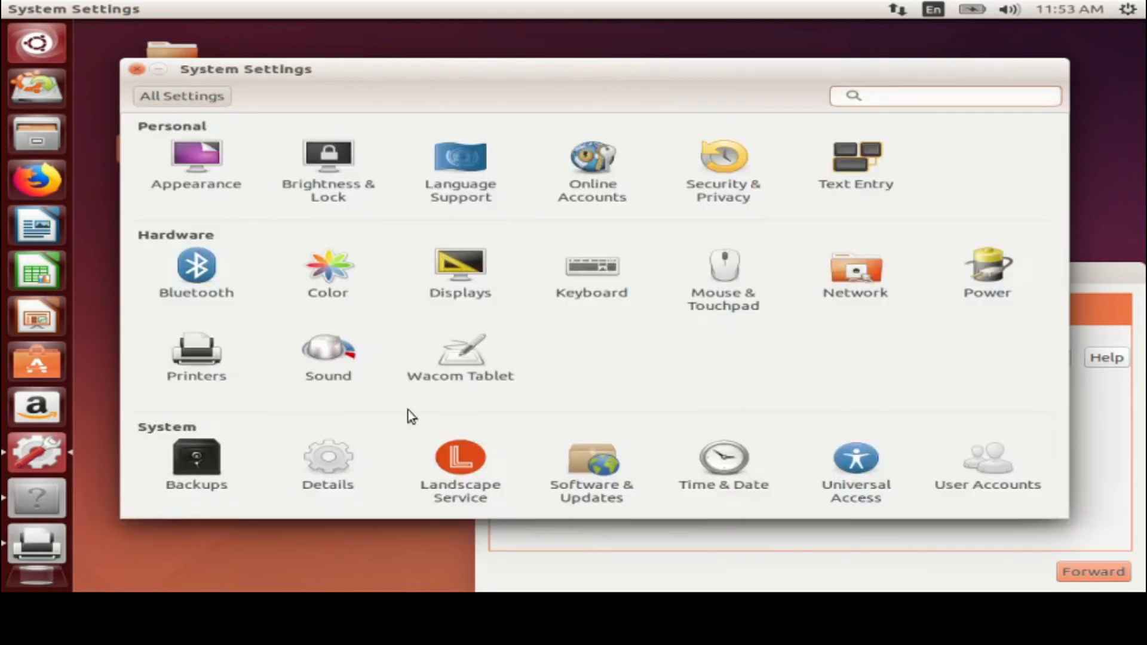
# Open Landscape Service and cancel the Install Landscape client prompt
pyautogui.click(479, 469)
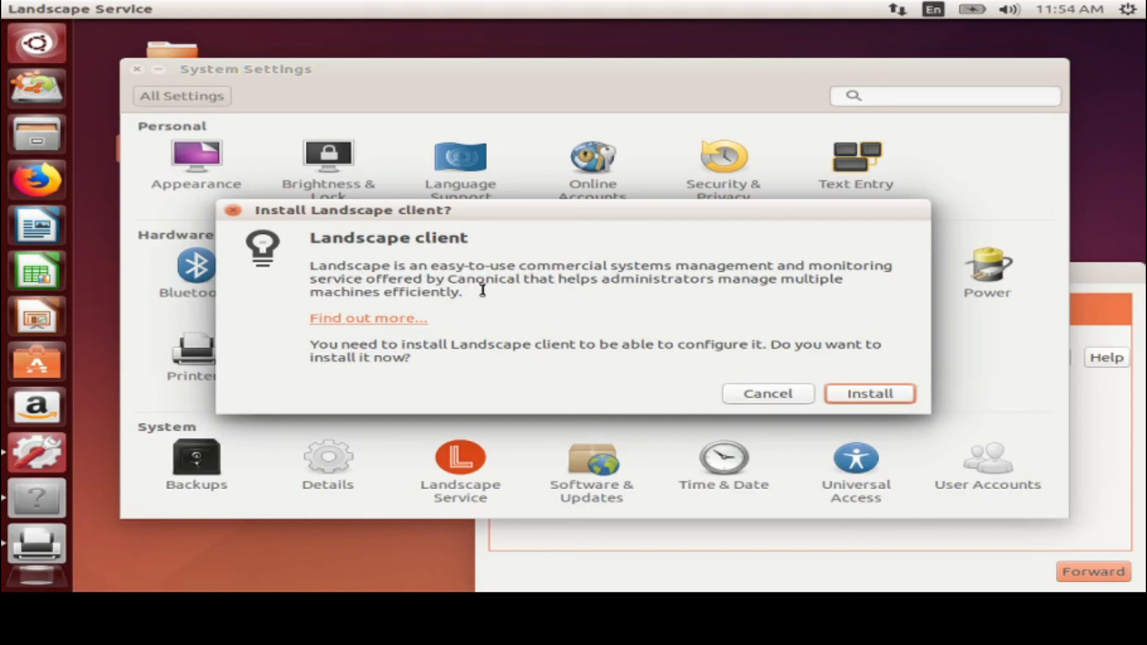
pyautogui.click(751, 395)
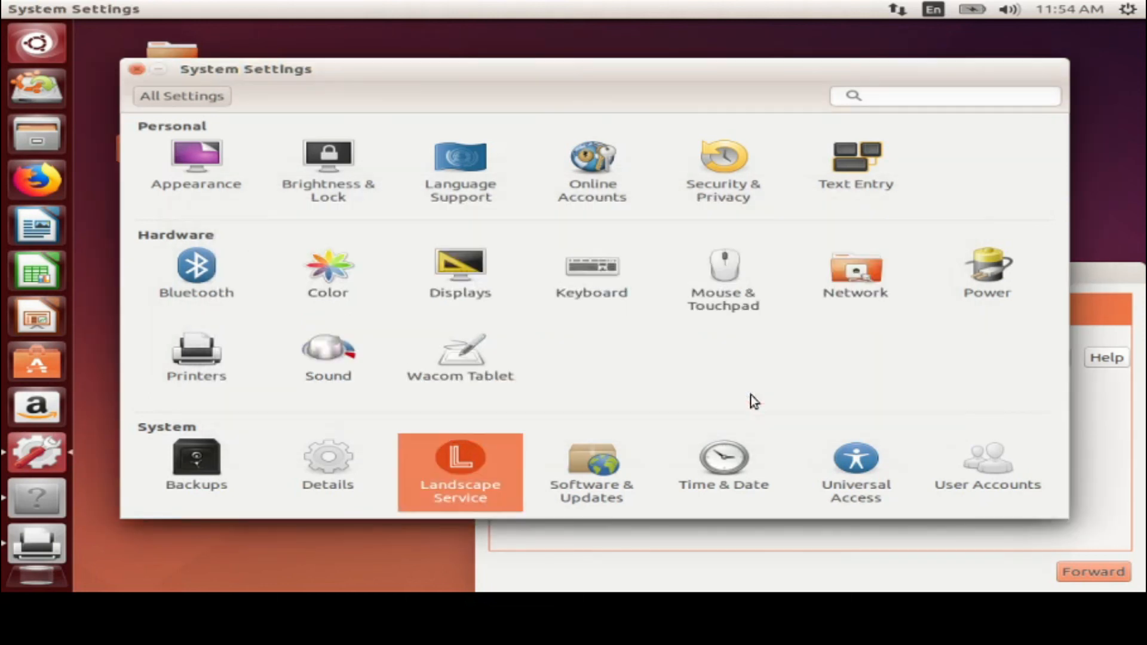
# Launch Software & Updates from the System section and move its window higher on screen
pyautogui.click(619, 483)
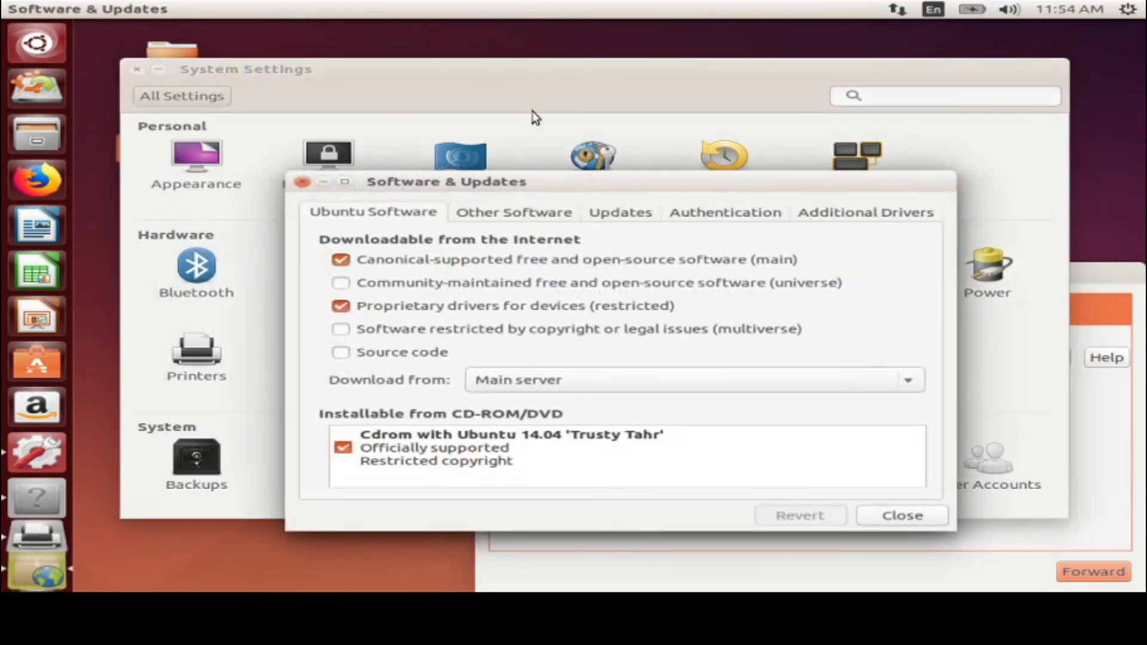
pyautogui.moveTo(530, 172); pyautogui.dragTo(528, 88)
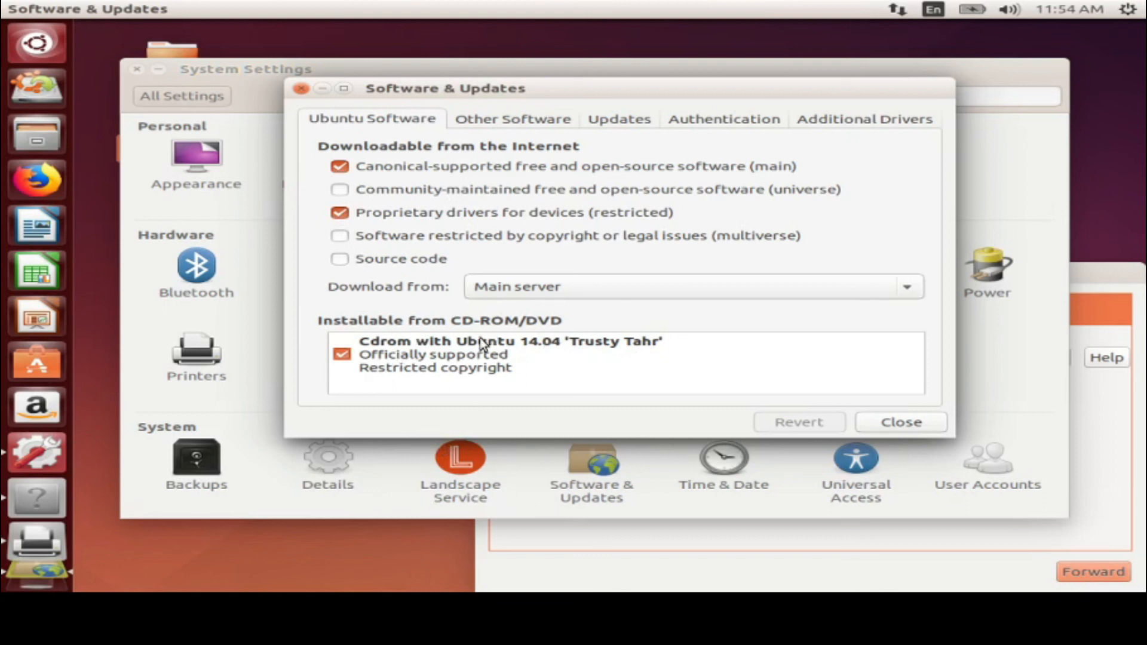
# Review the third-party software sources and update settings, keeping the Daily update check
pyautogui.click(485, 119)
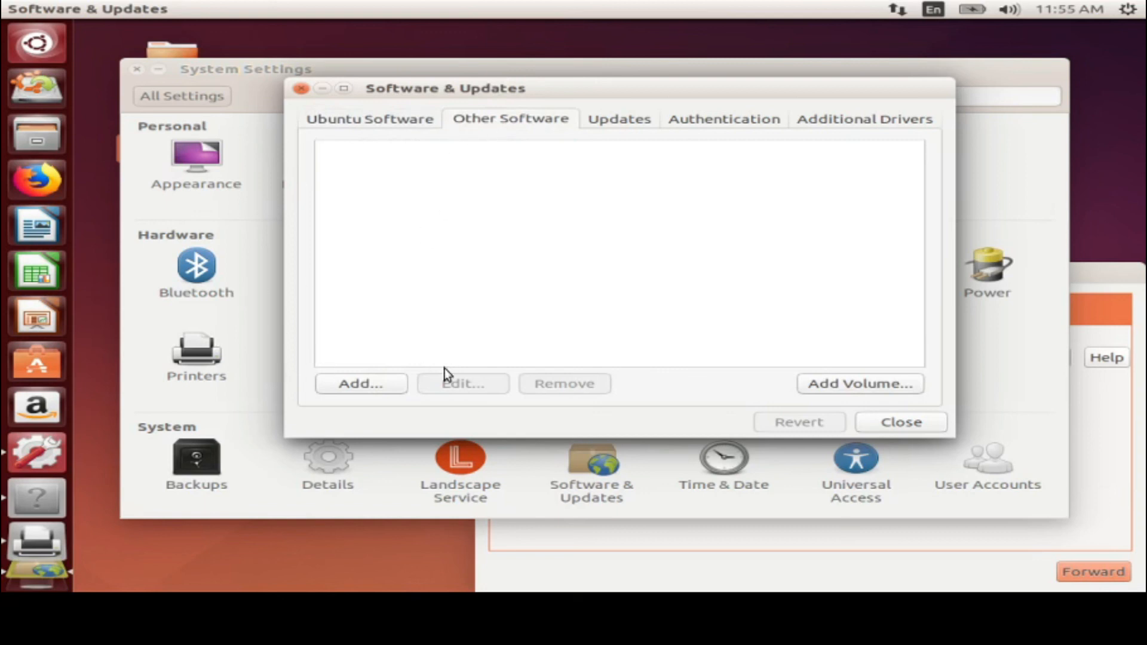
pyautogui.click(609, 126)
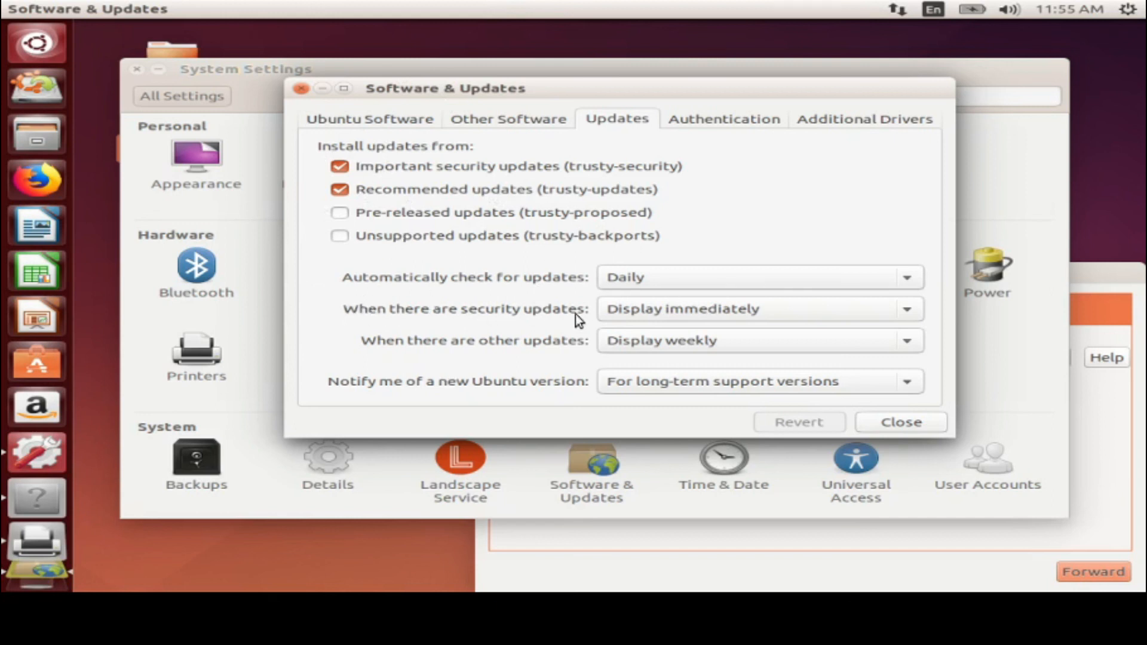
pyautogui.click(647, 275)
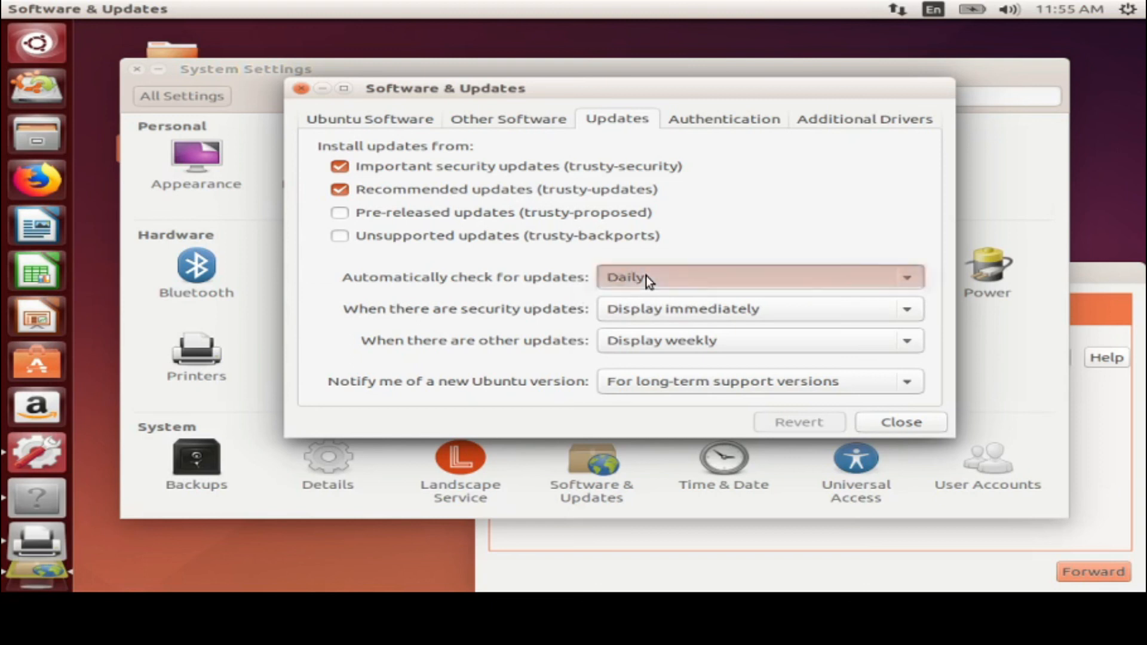
pyautogui.click(334, 347)
# Check the trusted provider keys and additional drivers, then go to Time & Date settings
pyautogui.click(724, 125)
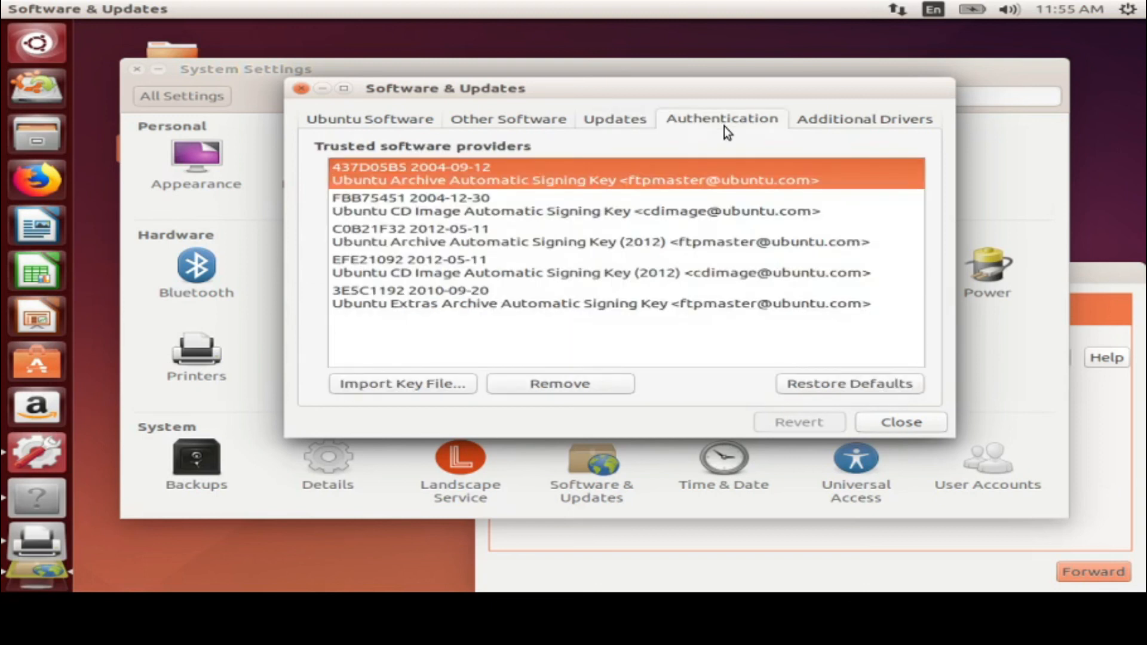
pyautogui.click(869, 120)
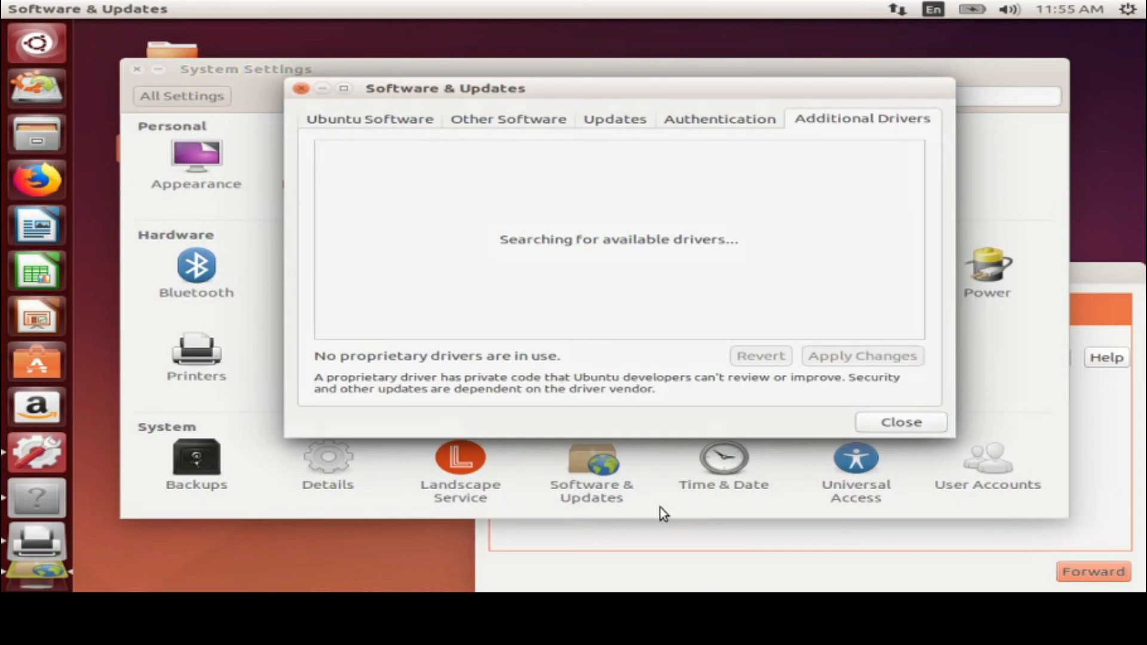
pyautogui.click(721, 466)
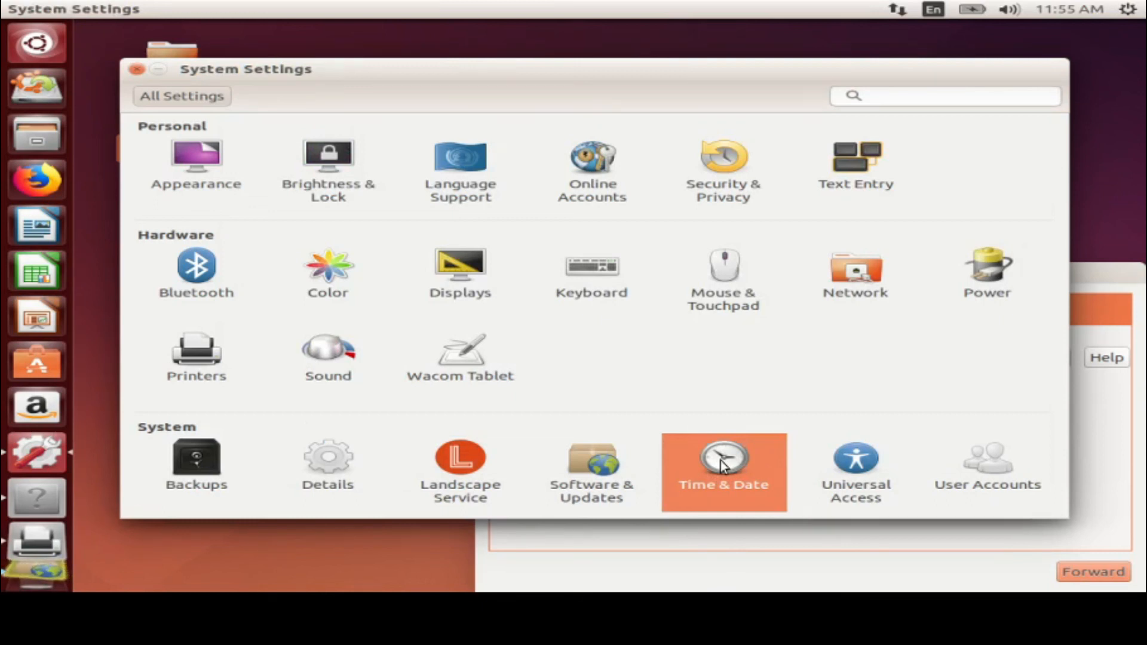
pyautogui.click(722, 465)
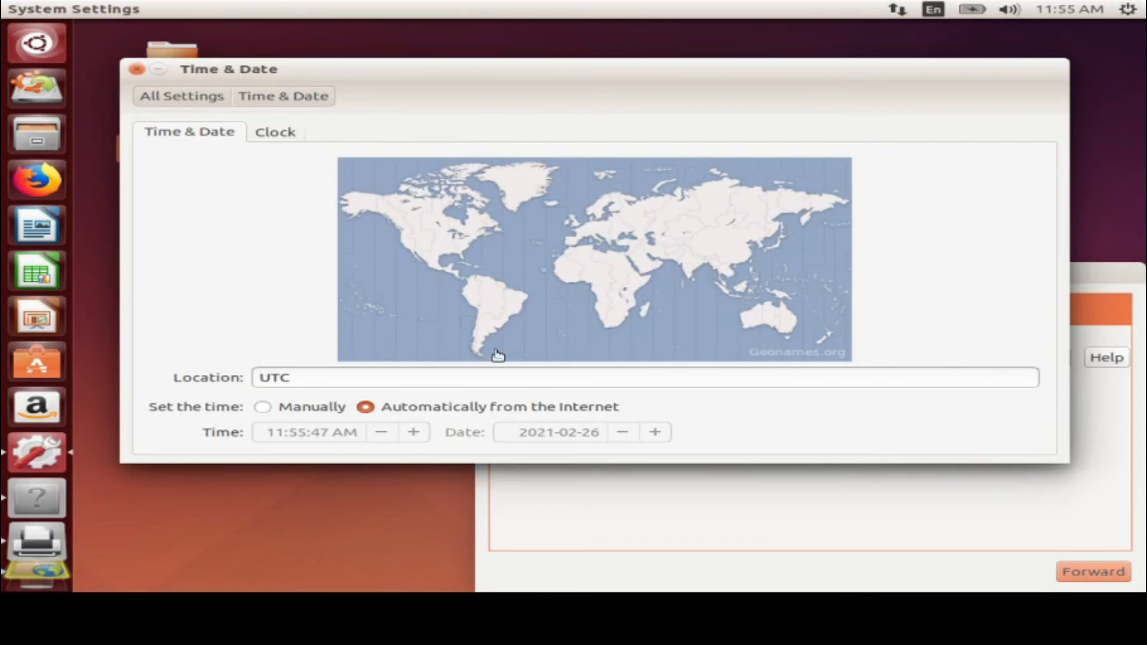
# Set the location to Kolkata, India, keeping time set automatically from the Internet
pyautogui.click(692, 266)
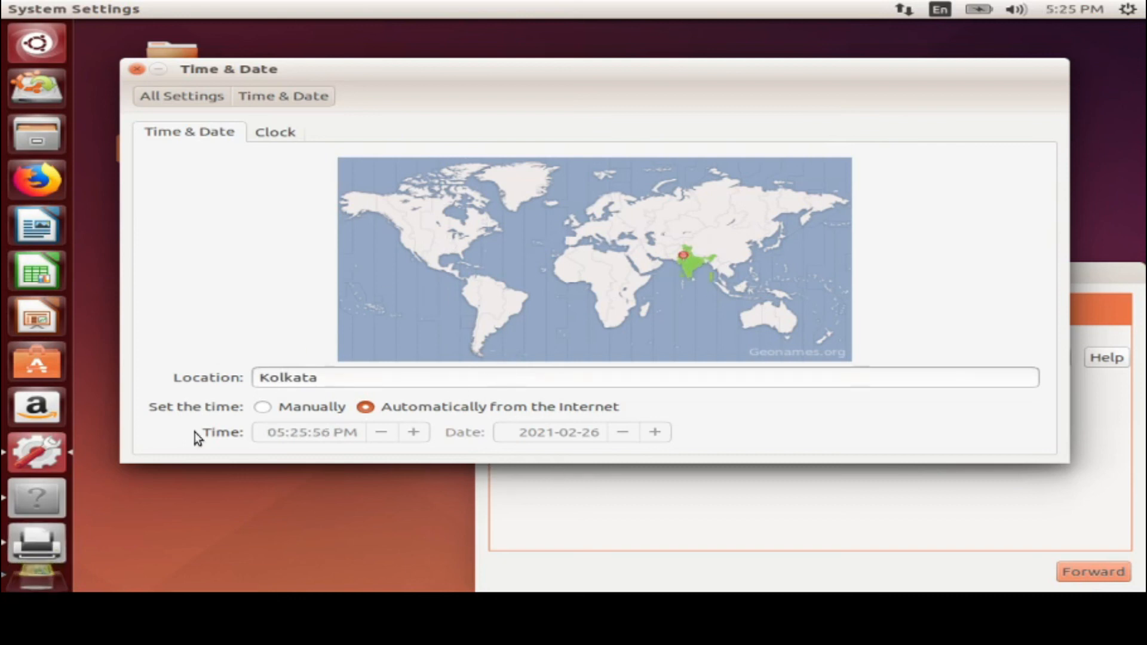
pyautogui.click(306, 407)
pyautogui.click(366, 408)
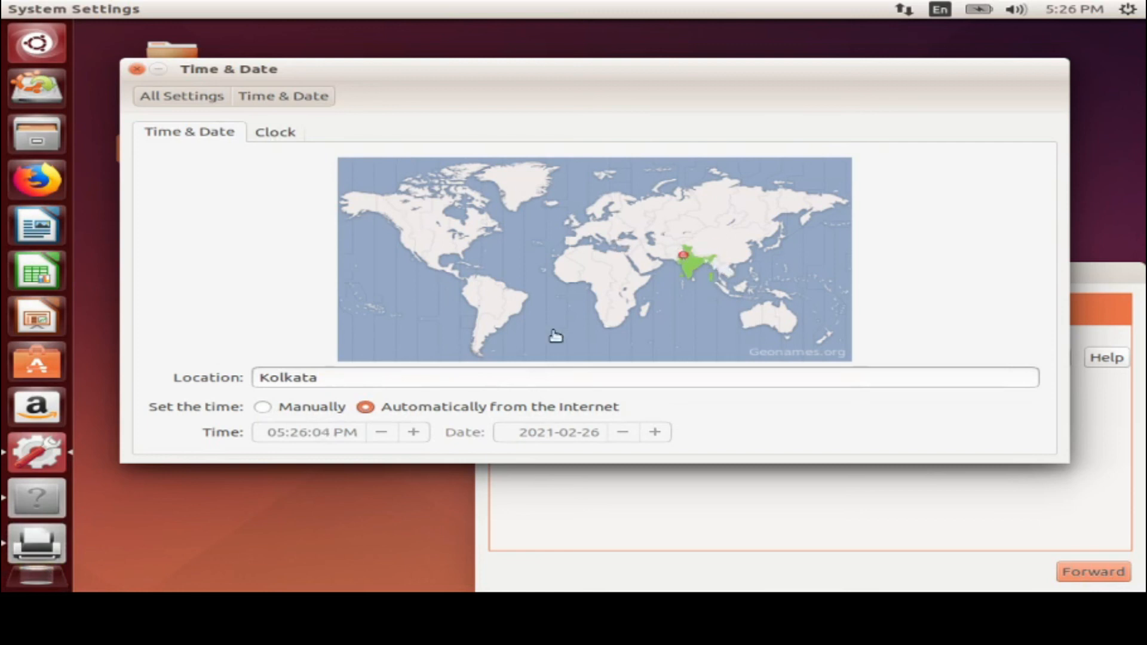
pyautogui.click(422, 246)
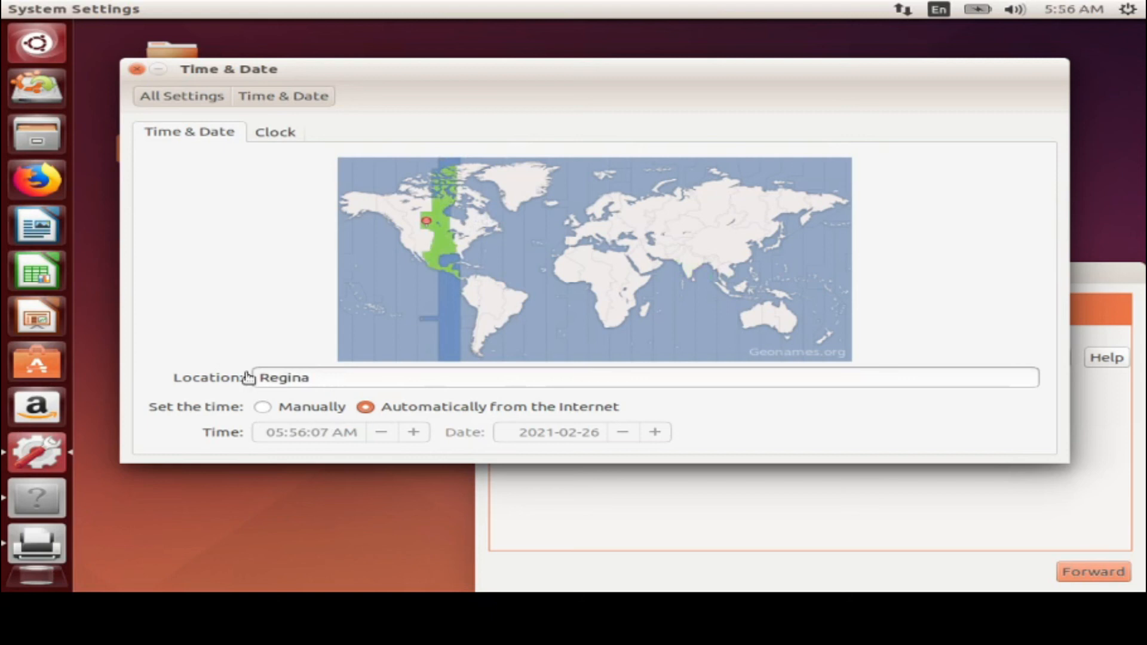
pyautogui.click(393, 250)
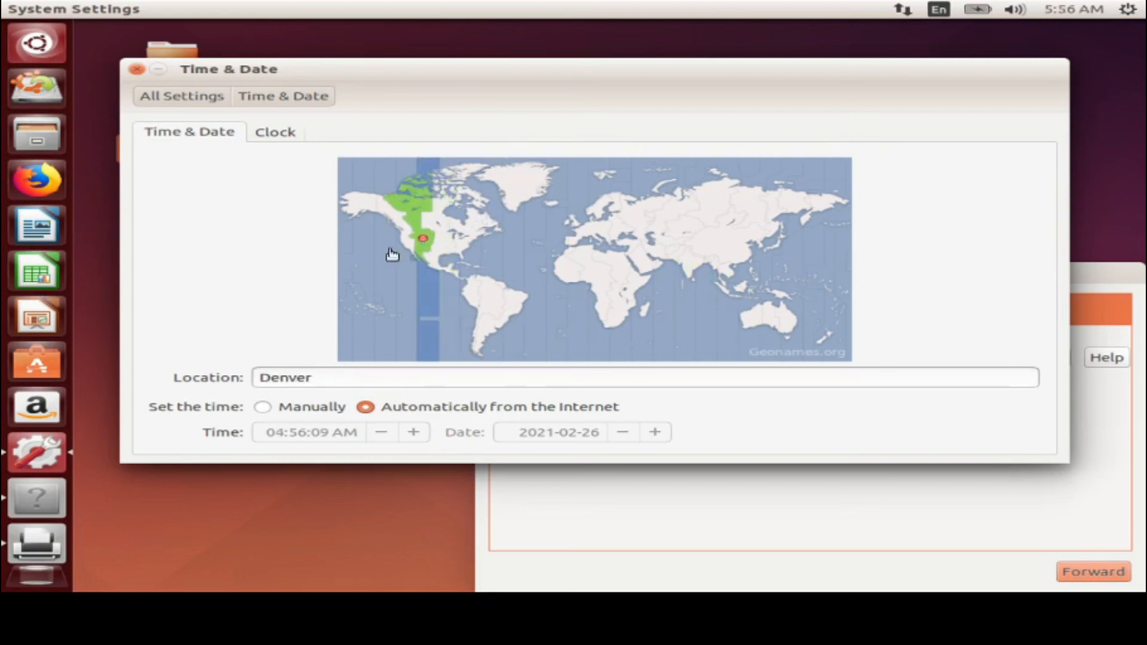
pyautogui.click(685, 266)
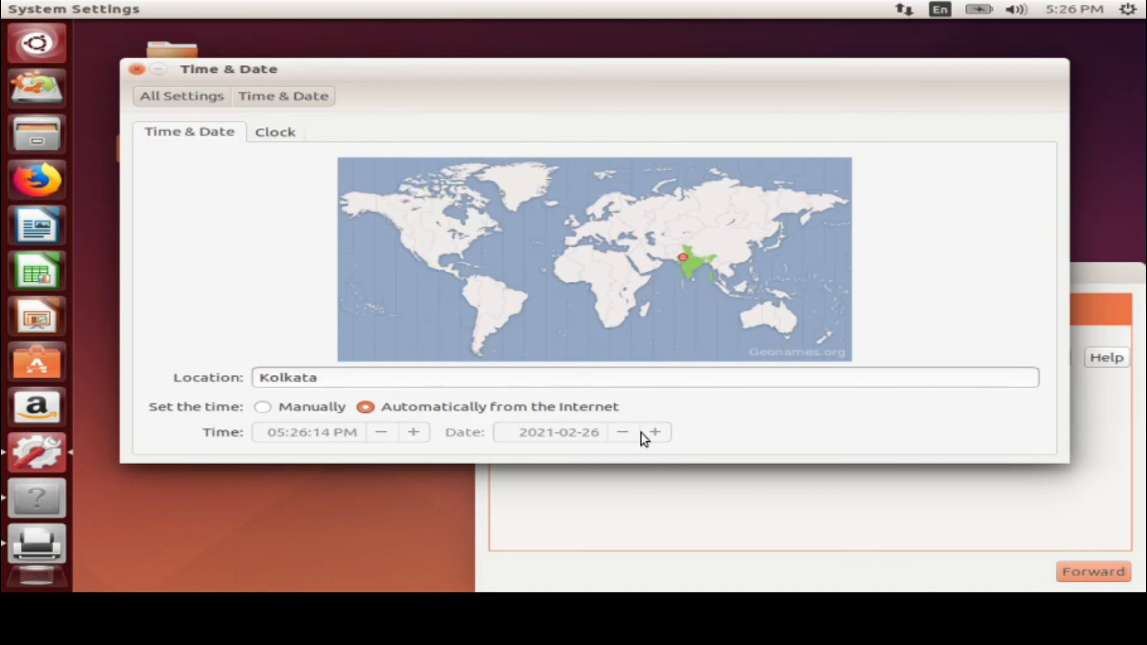
# Show seconds in the top-bar clock and week numbers in its calendar
pyautogui.click(283, 132)
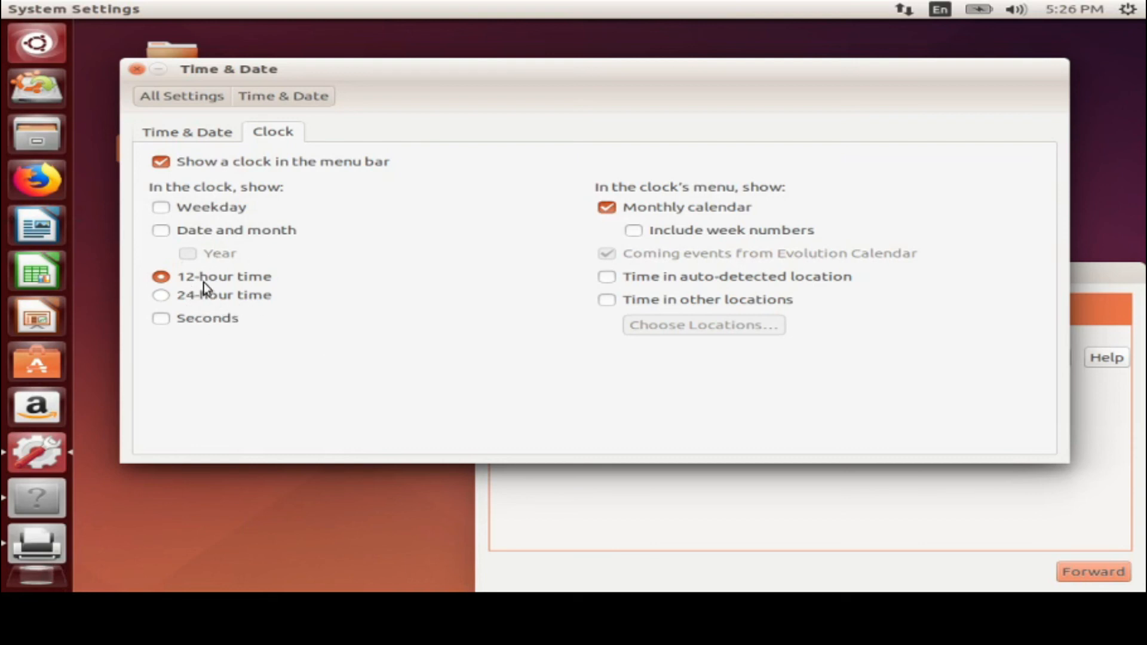
pyautogui.click(212, 323)
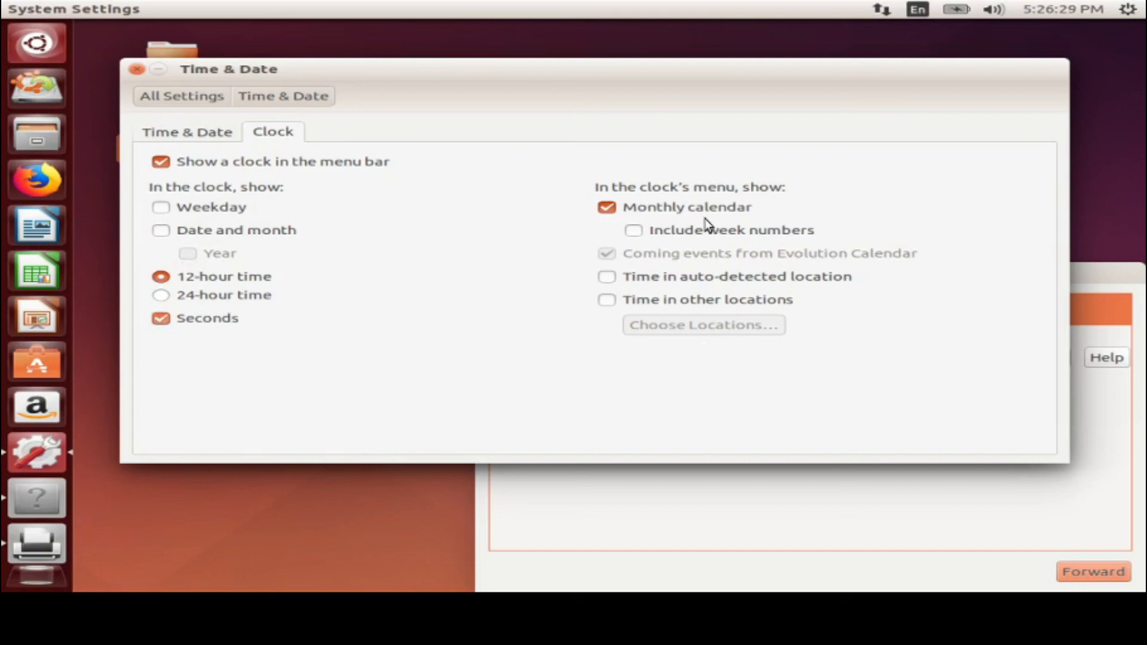
pyautogui.click(649, 234)
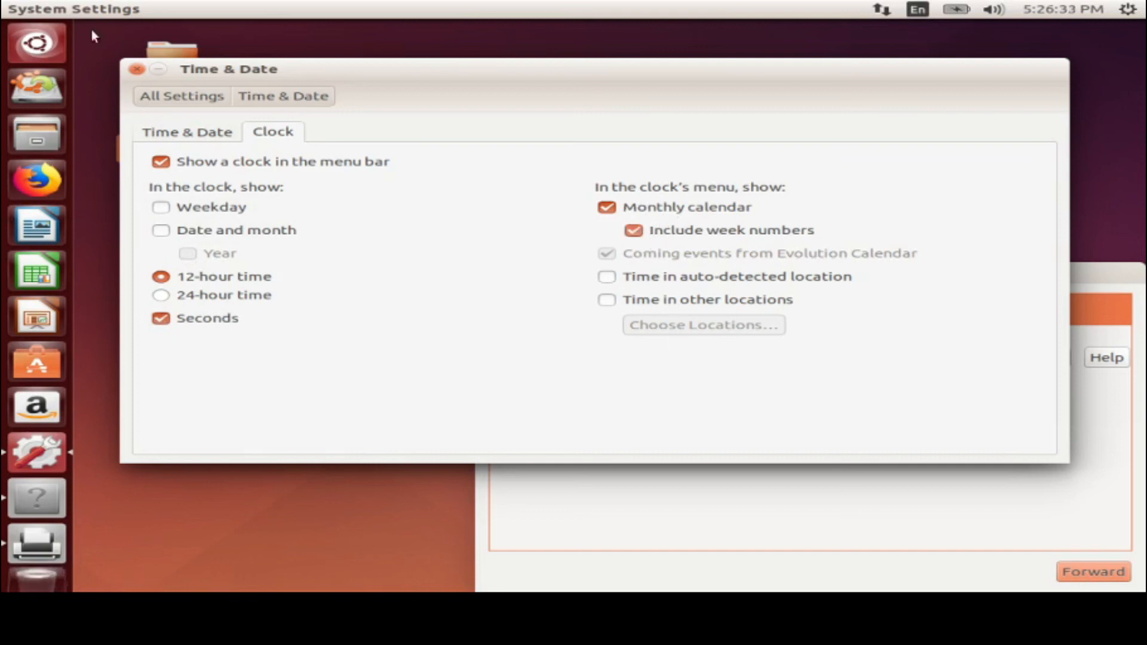
pyautogui.click(177, 103)
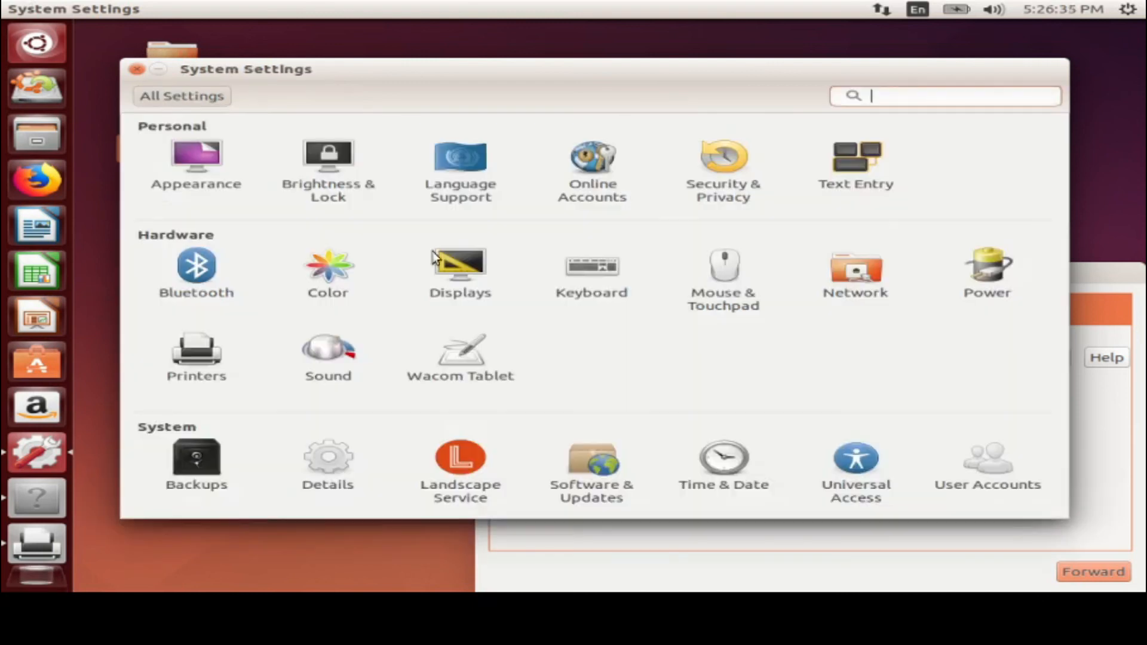
pyautogui.click(866, 463)
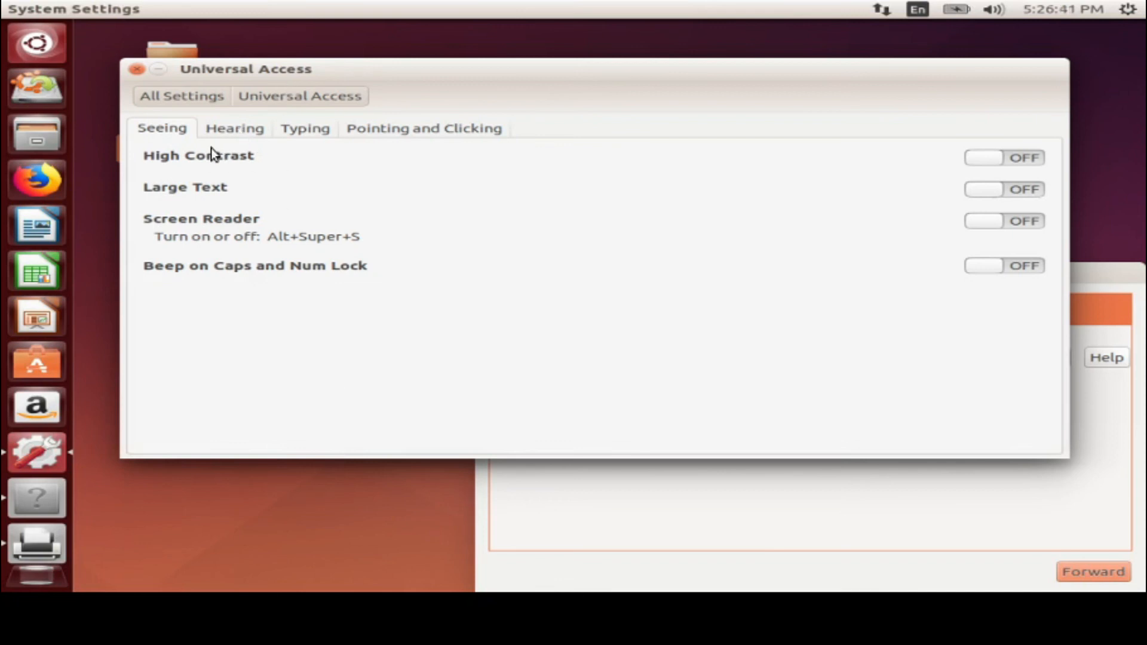
# Try the high contrast, screen reader and Caps/Num Lock beep switches on and off
pyautogui.click(1024, 161)
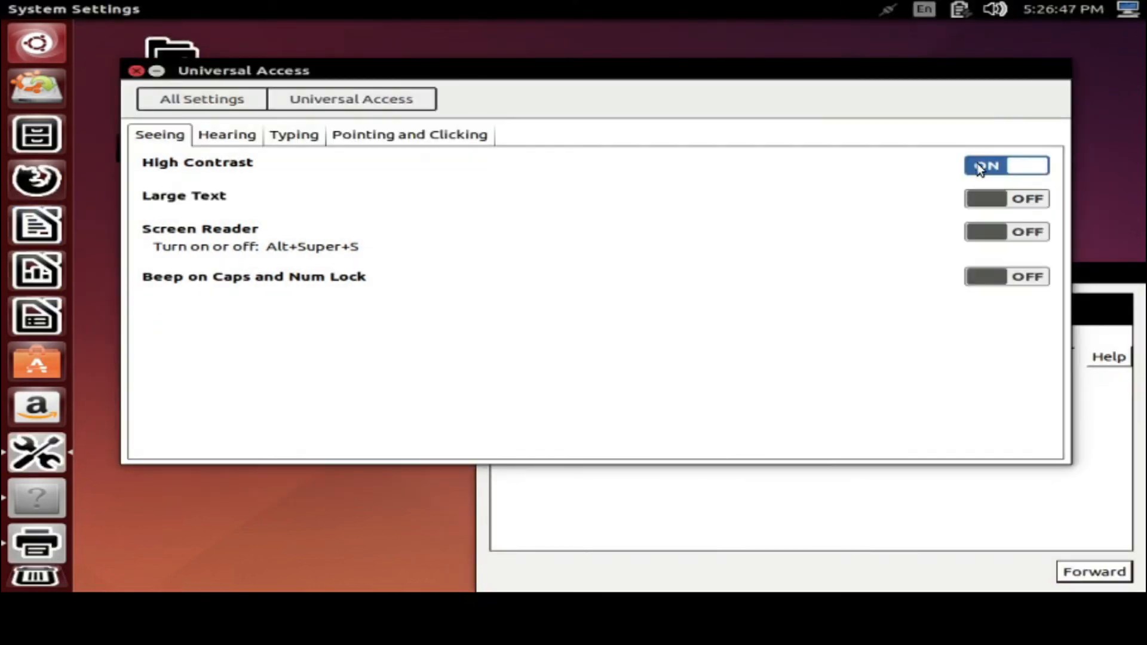
pyautogui.click(1006, 176)
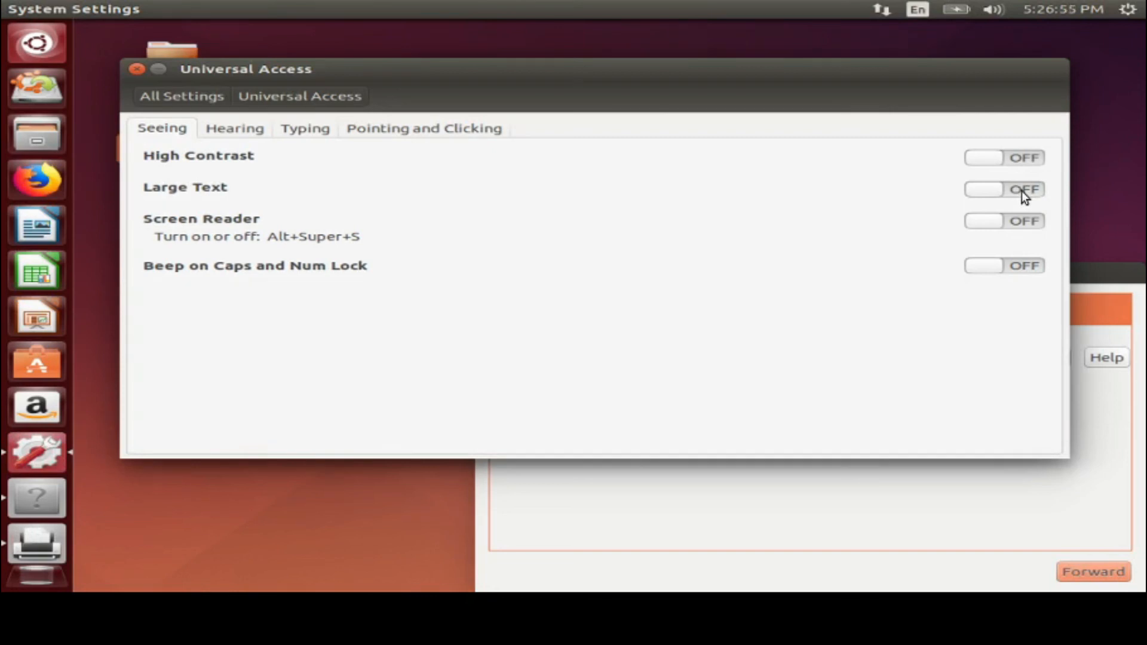
pyautogui.click(1027, 226)
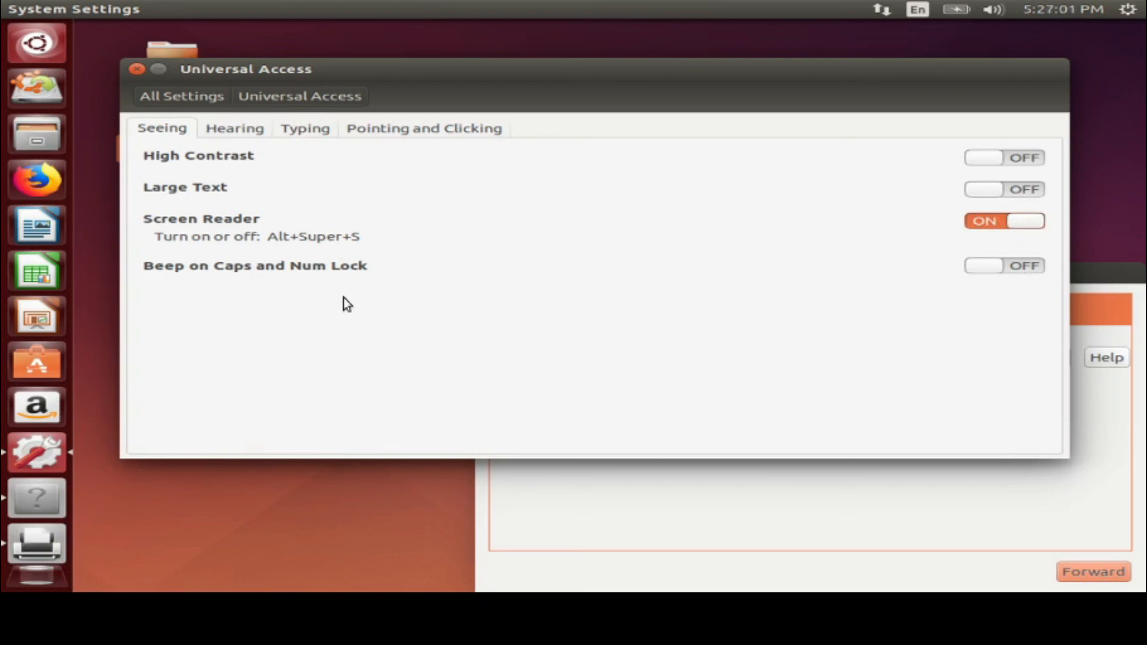
pyautogui.click(983, 222)
pyautogui.click(1022, 267)
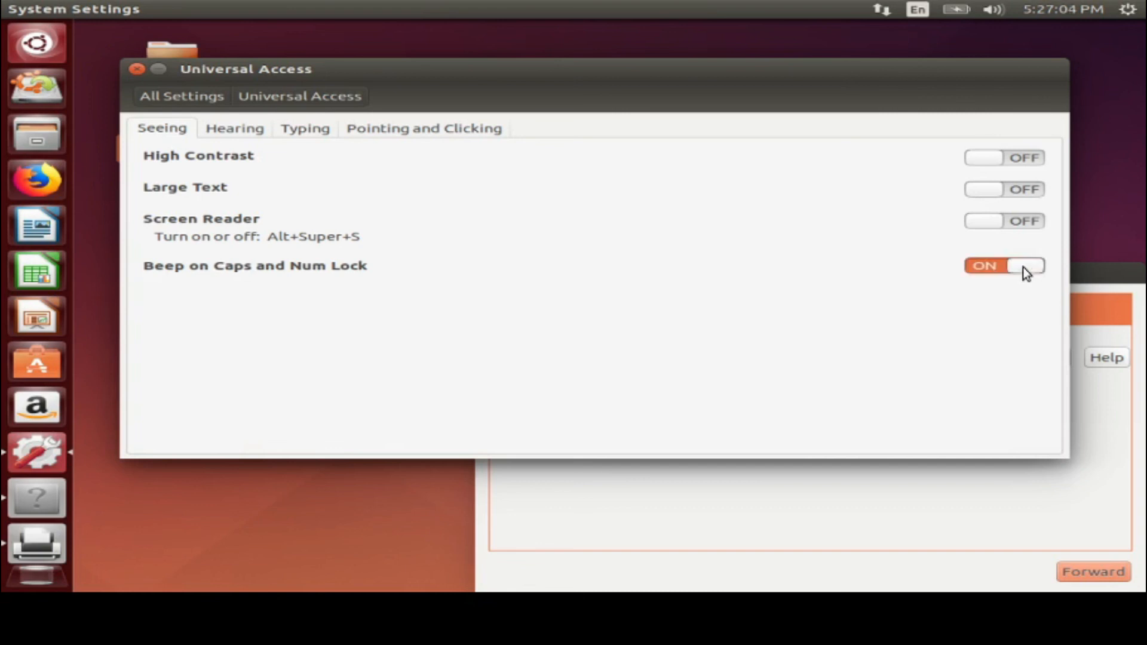
pyautogui.click(968, 269)
# Browse the Hearing, Typing and Pointing and Clicking tabs, then go to User Accounts
pyautogui.click(235, 127)
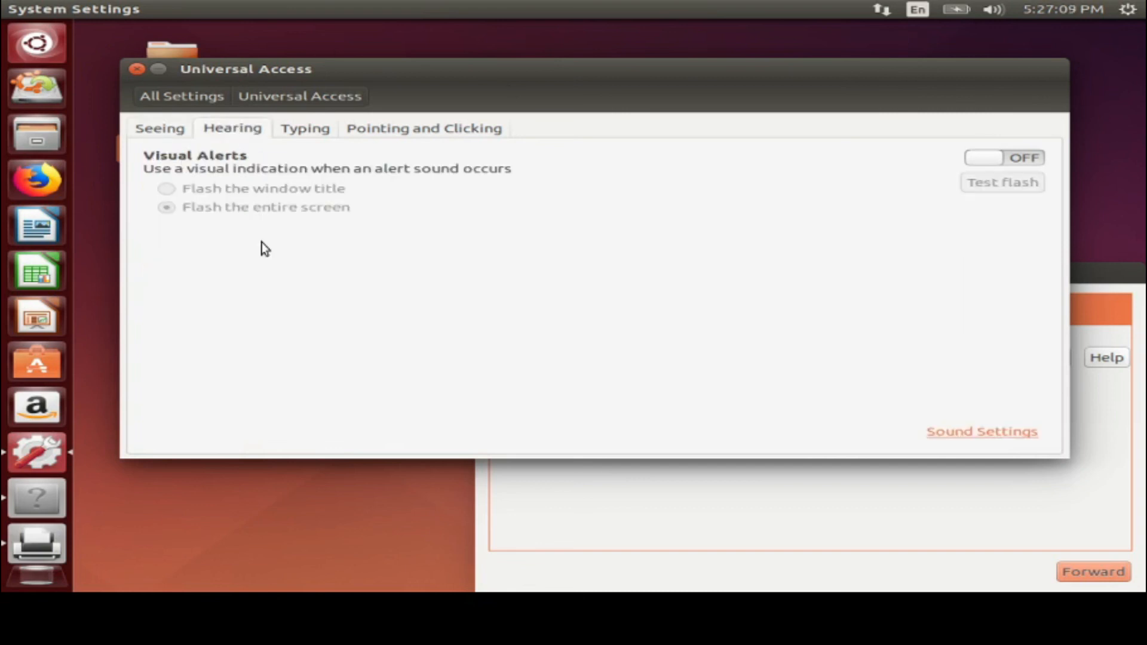
pyautogui.click(313, 131)
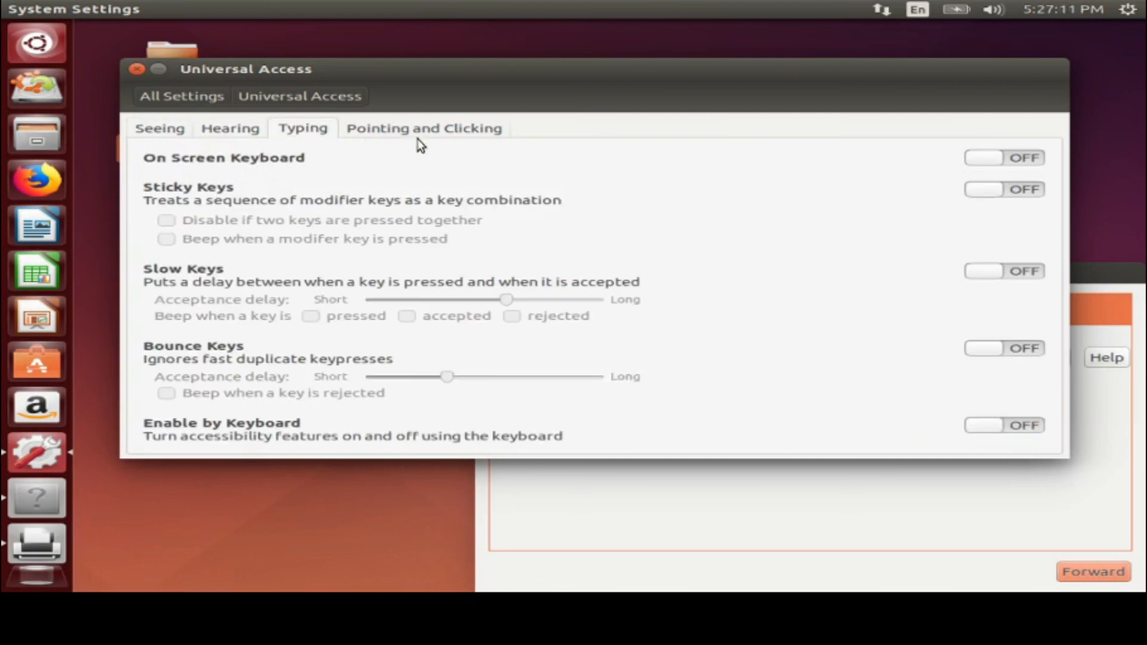
pyautogui.click(444, 129)
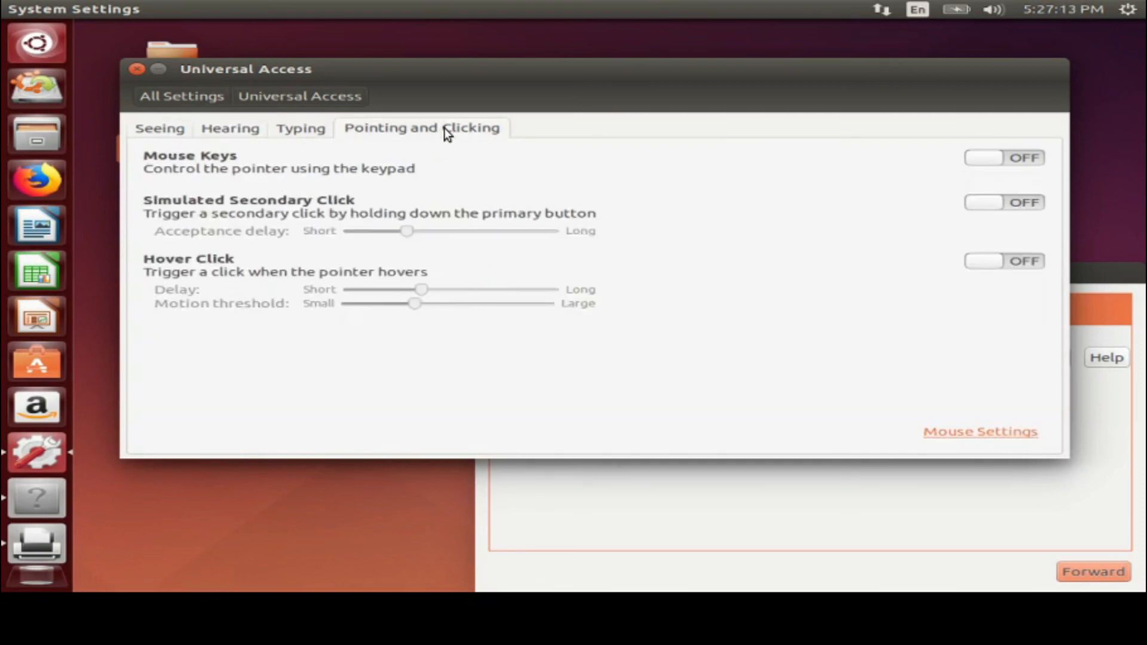
pyautogui.click(184, 97)
pyautogui.click(979, 461)
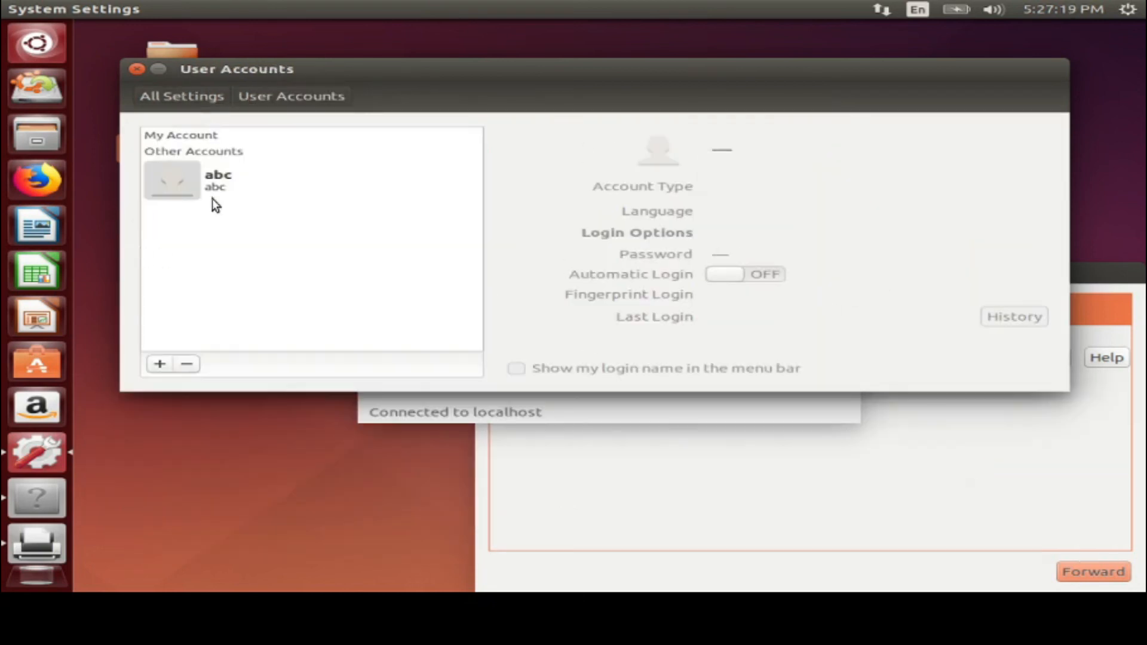
# View the abc account's details, then close the User Accounts and Printers windows
pyautogui.click(192, 176)
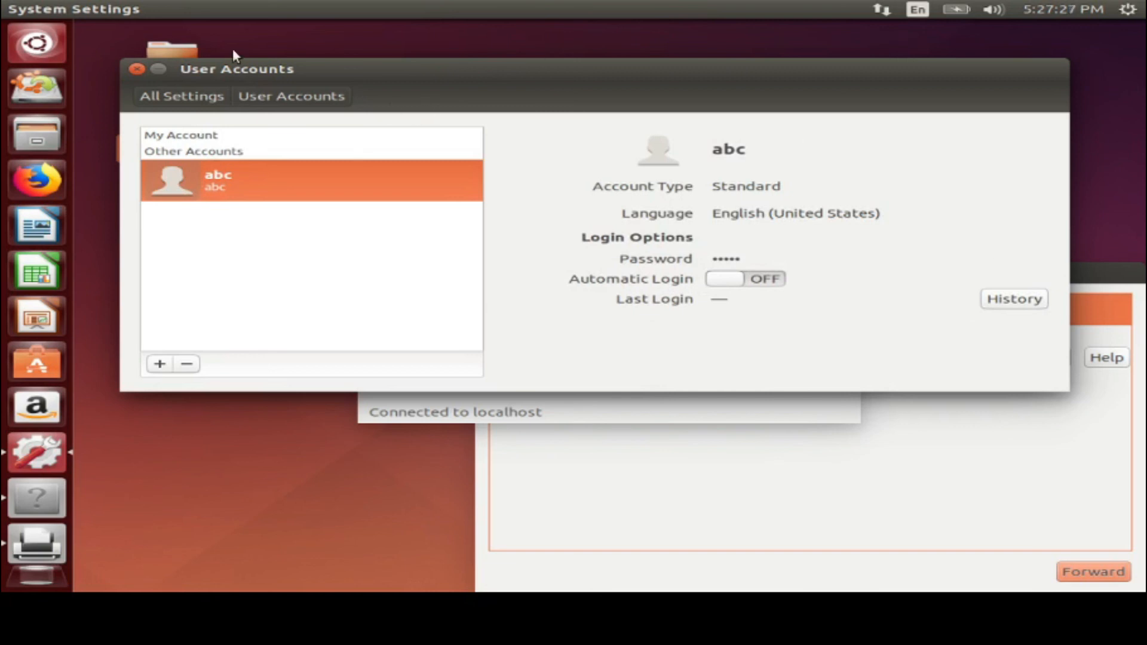
pyautogui.click(136, 69)
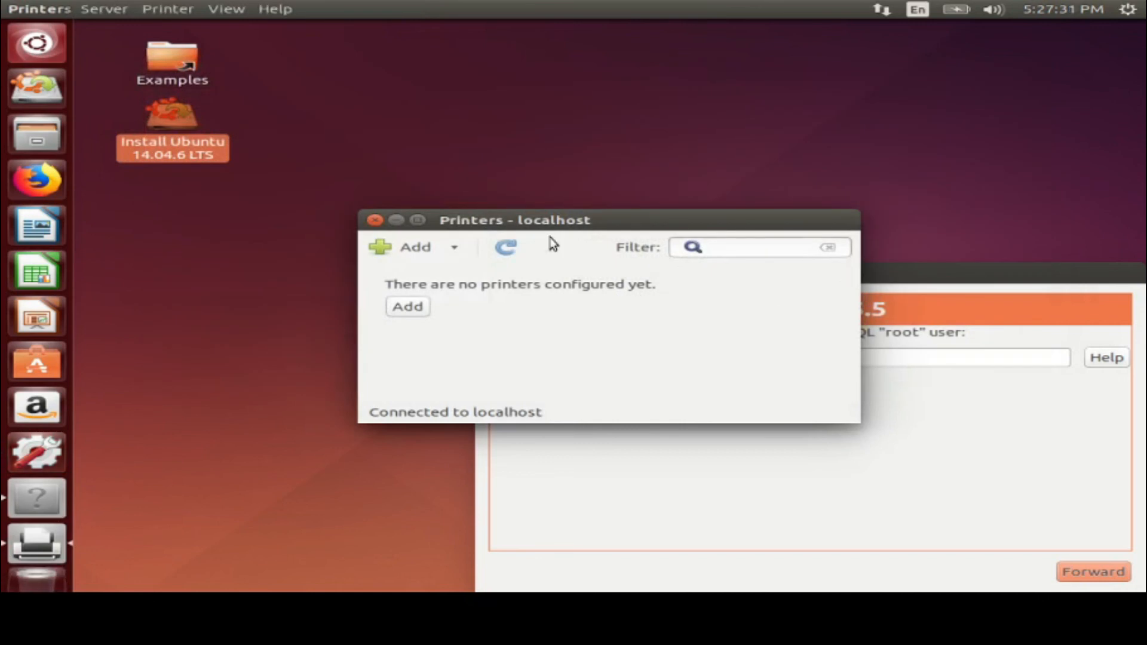
pyautogui.click(375, 220)
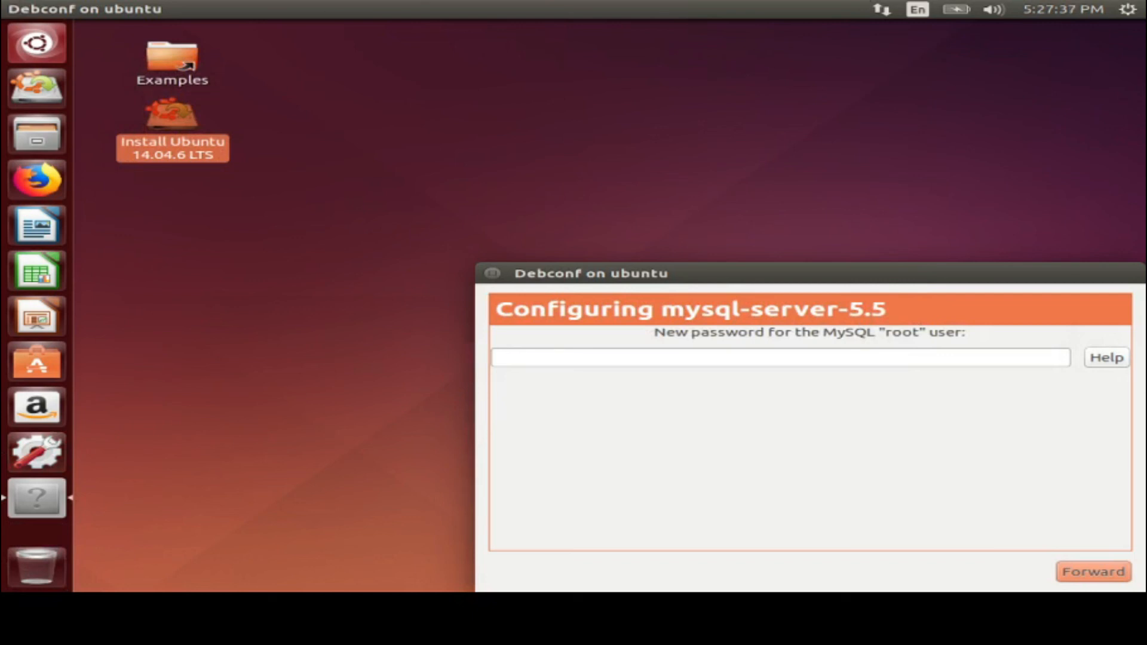
pyautogui.click(882, 9)
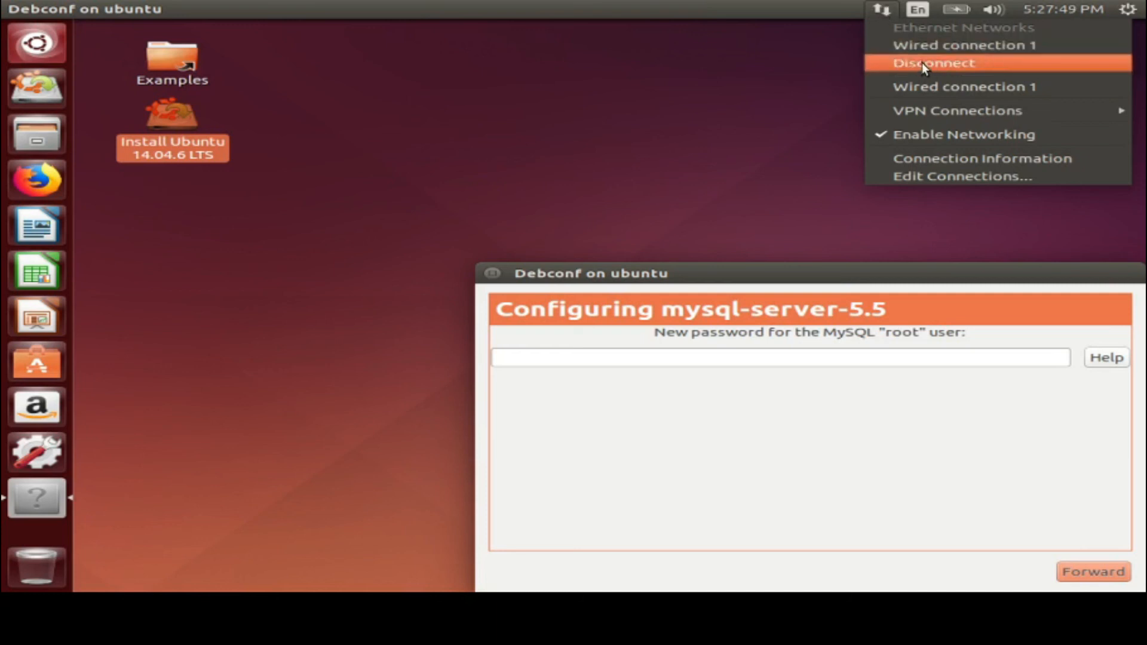
# Check the network, battery and sound menus, raise volume near maximum, and view today's calendar
pyautogui.moveTo(935, 16)
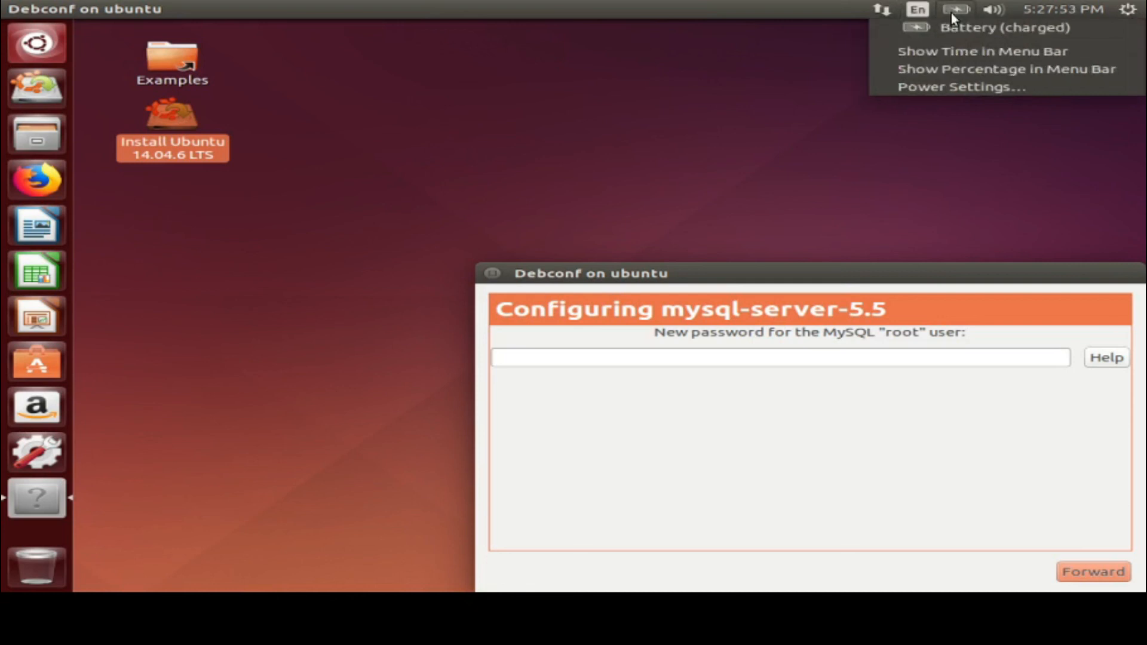
pyautogui.moveTo(994, 16)
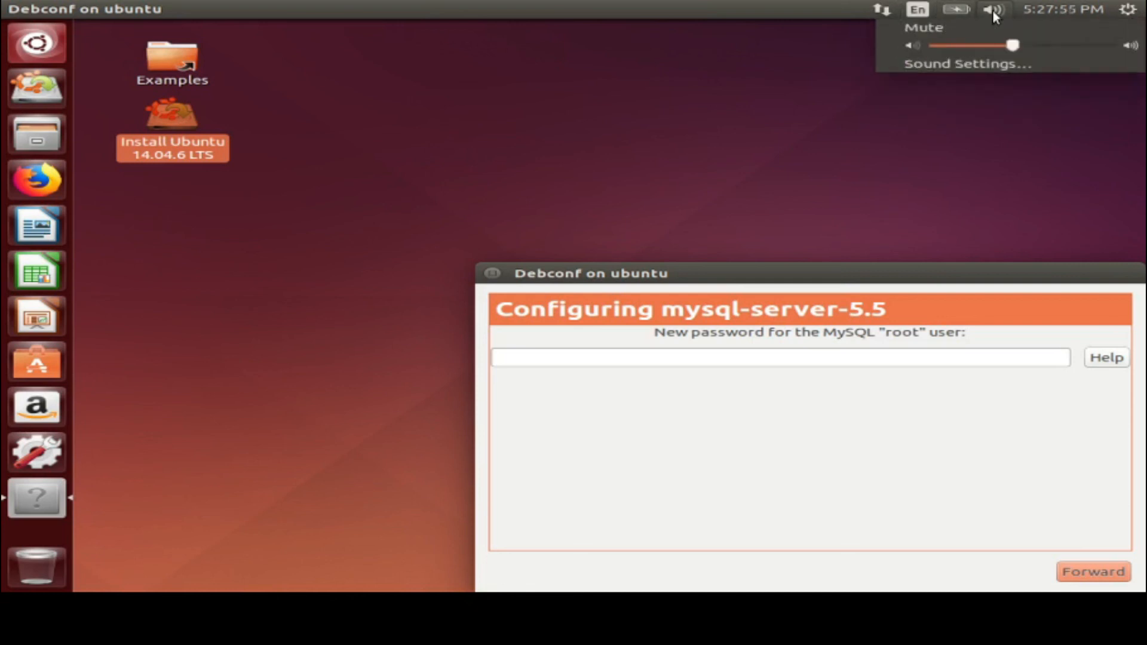
pyautogui.moveTo(1009, 49); pyautogui.dragTo(1117, 48)
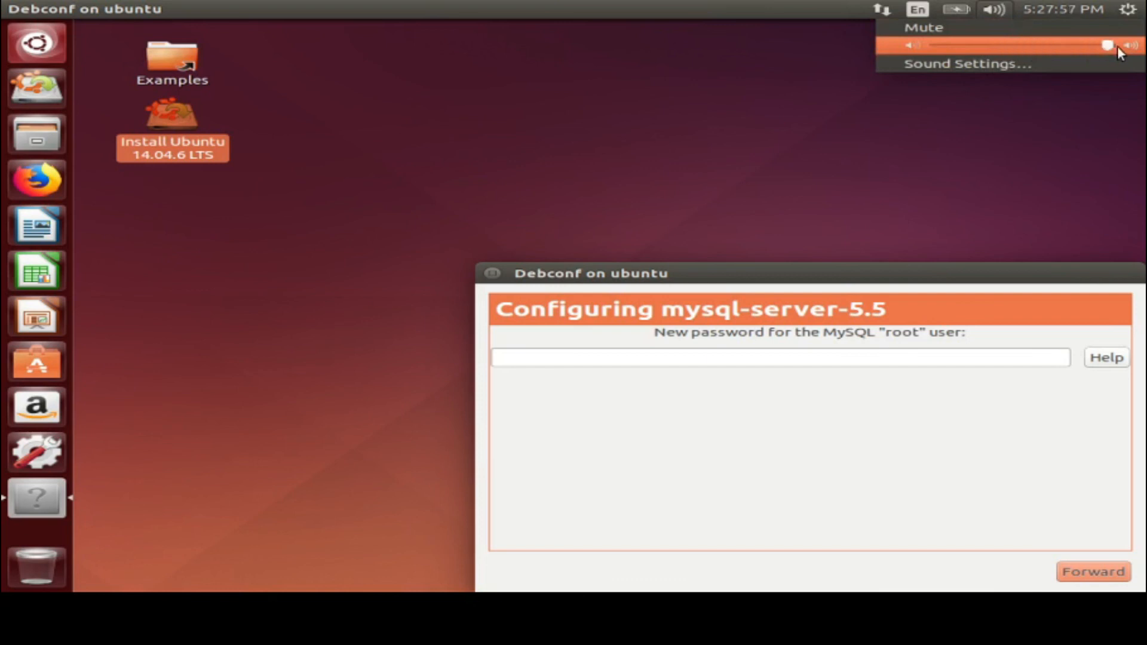
pyautogui.click(1063, 11)
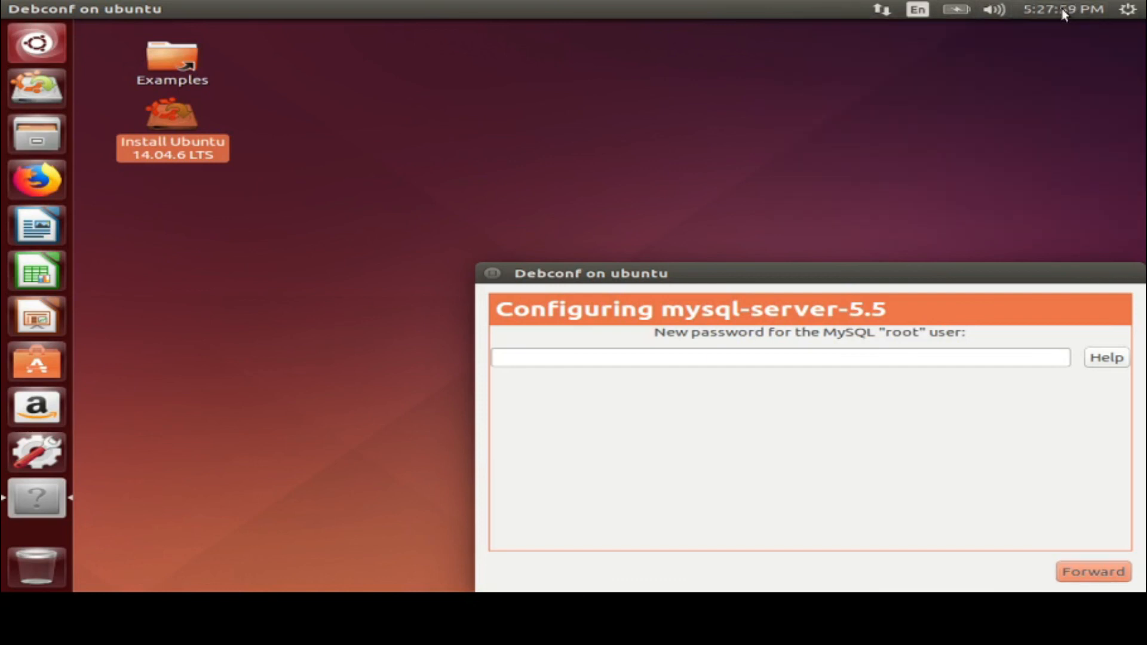
pyautogui.click(1062, 10)
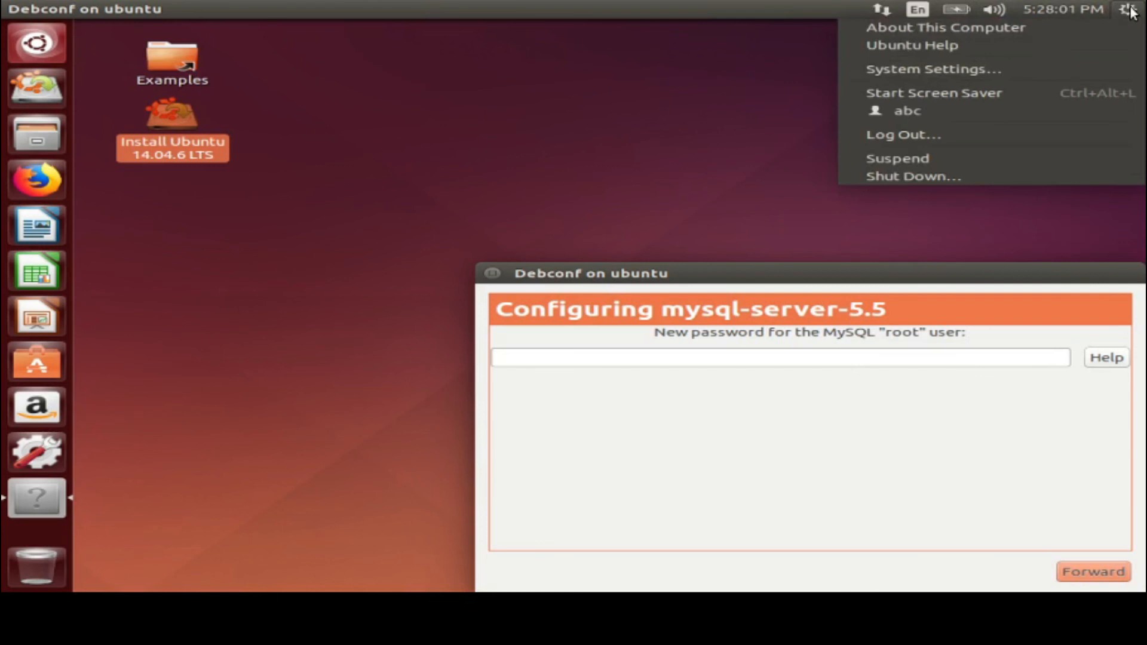
pyautogui.click(1128, 10)
pyautogui.click(1129, 9)
pyautogui.click(568, 440)
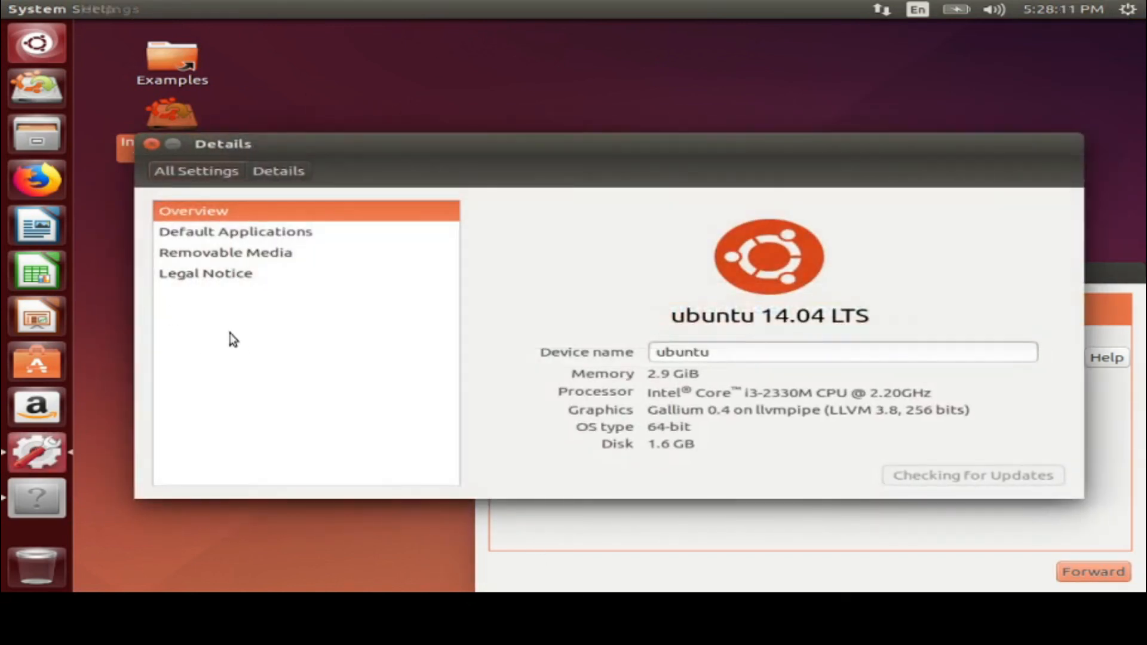
pyautogui.click(151, 144)
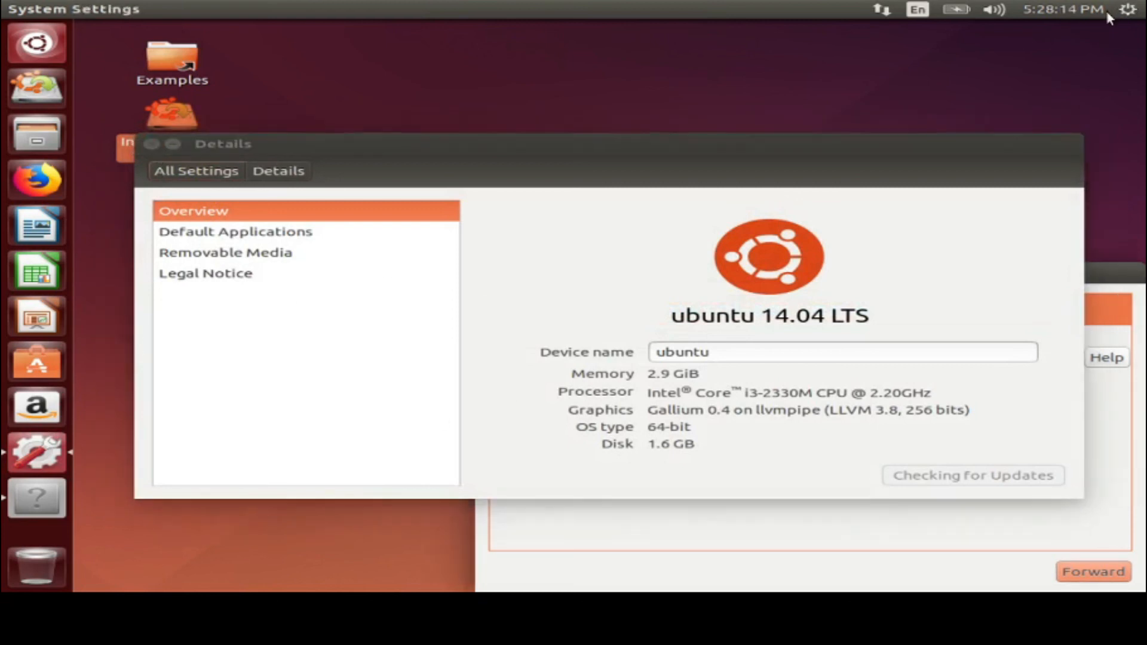
pyautogui.click(1132, 13)
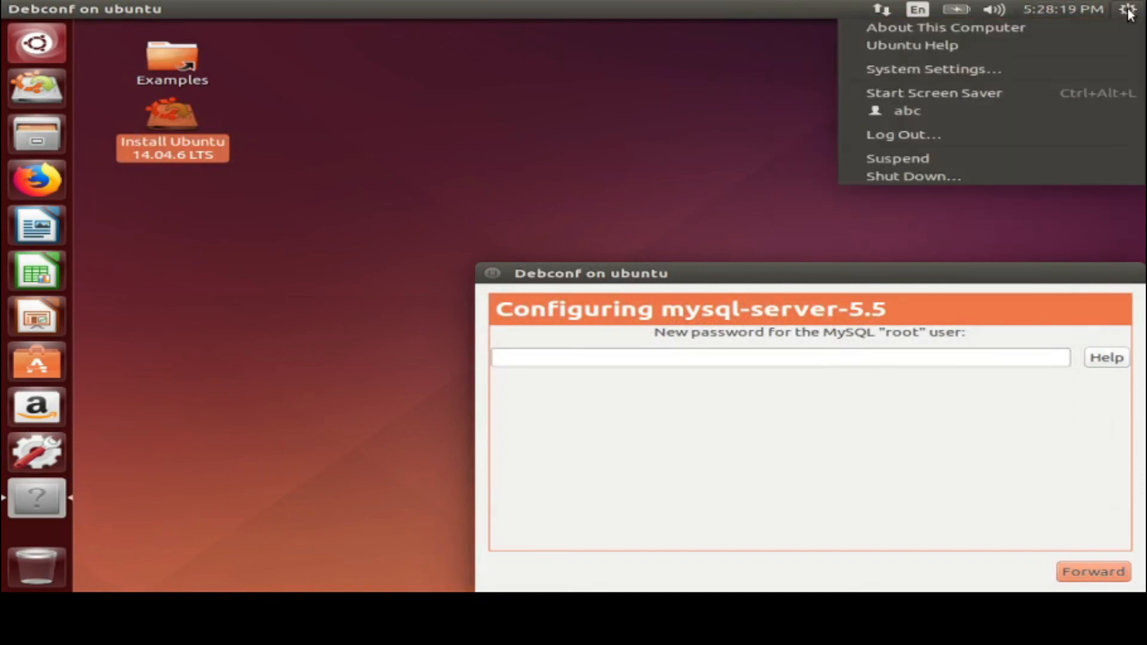
pyautogui.click(1120, 71)
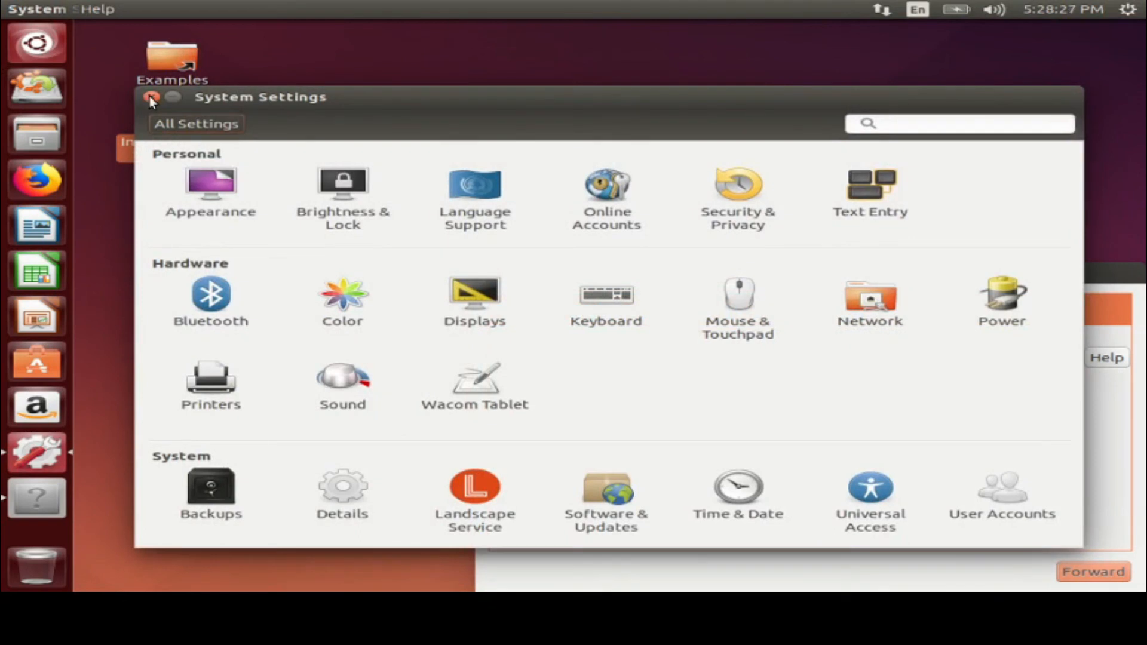
pyautogui.click(150, 97)
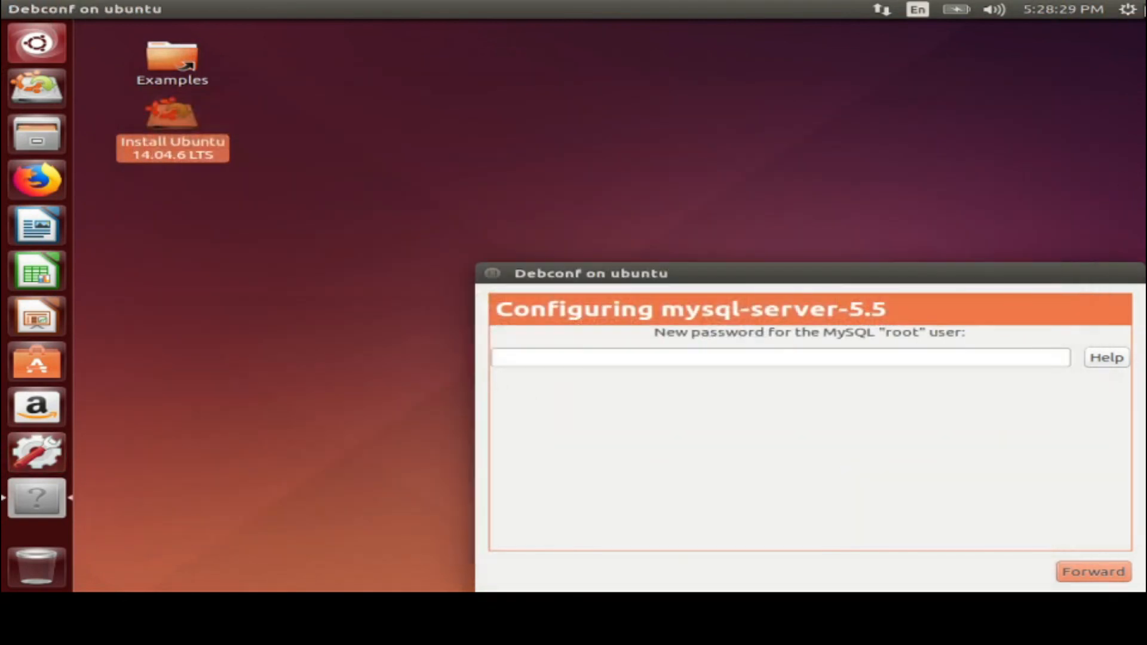
pyautogui.click(1128, 11)
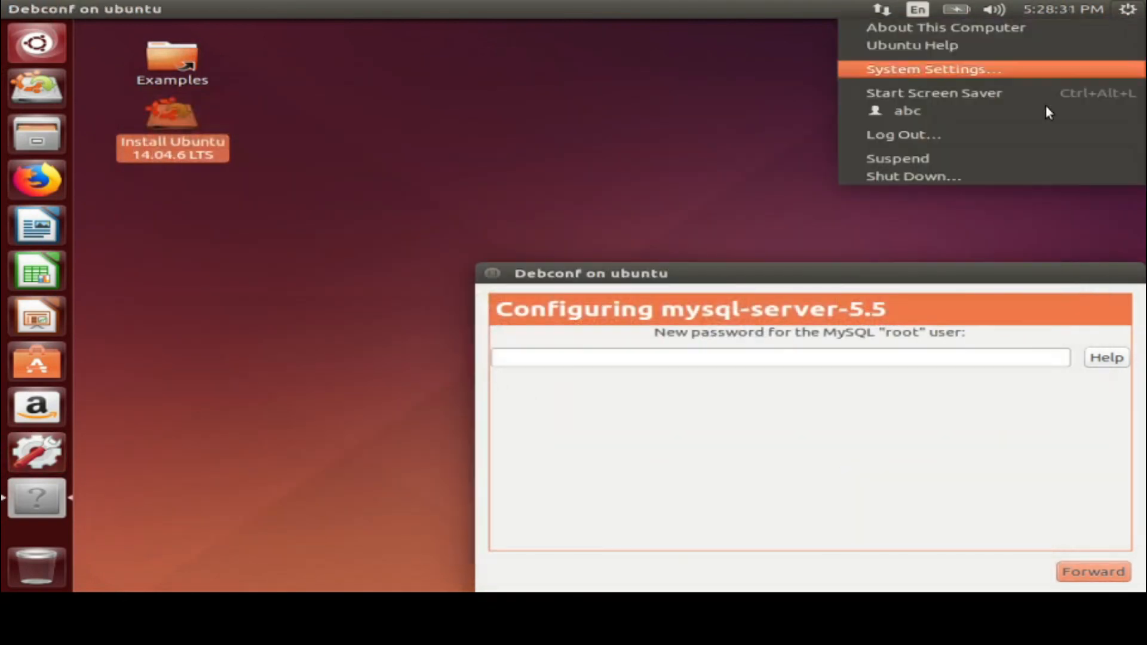
pyautogui.click(978, 95)
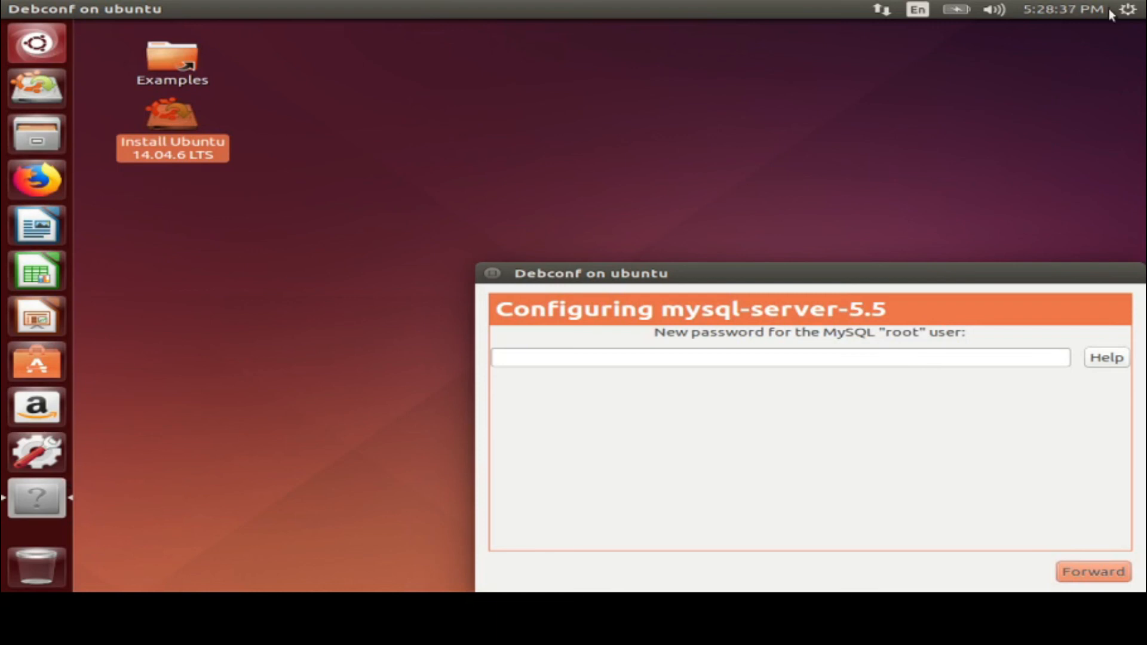
pyautogui.click(1127, 9)
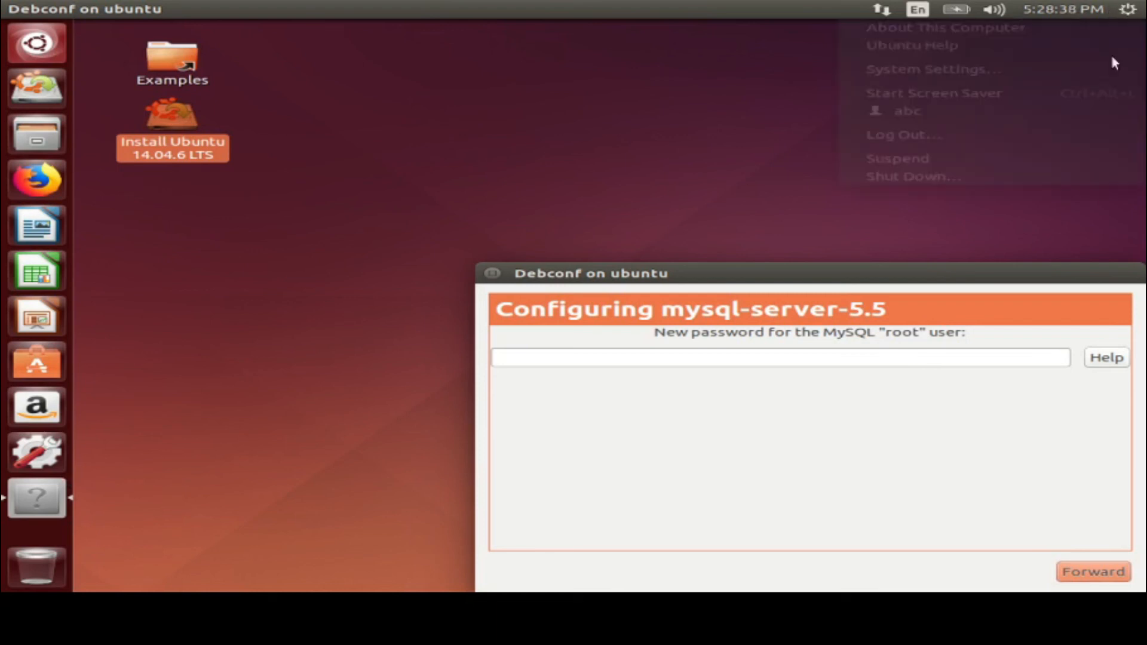
pyautogui.click(995, 103)
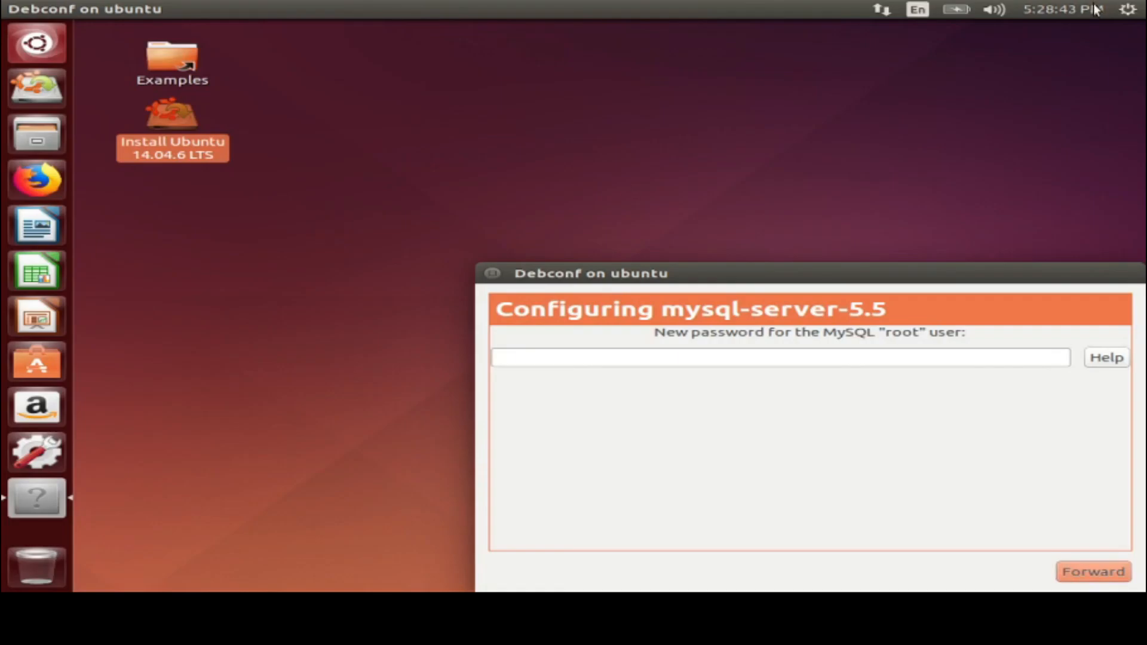
pyautogui.click(1128, 10)
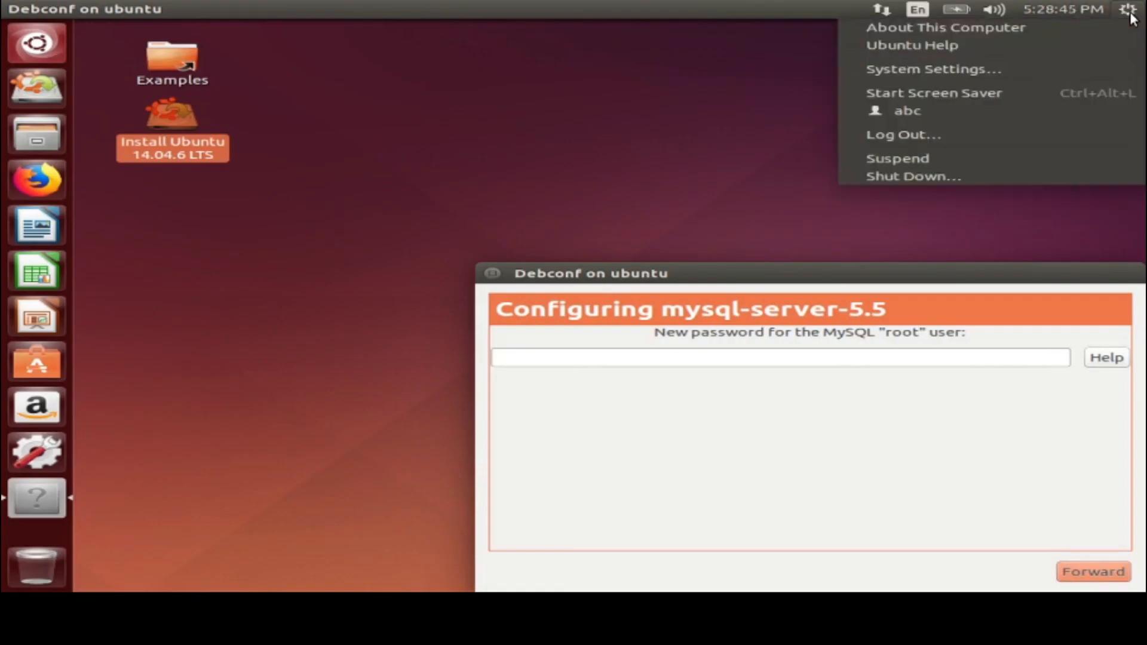
pyautogui.click(984, 179)
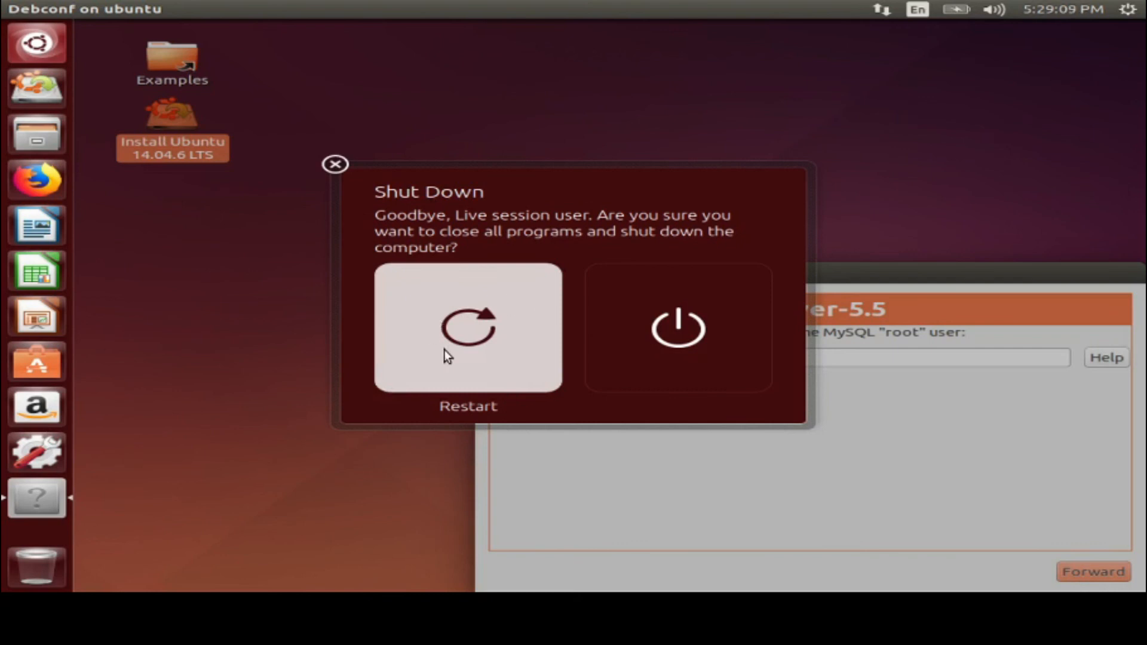
pyautogui.click(334, 164)
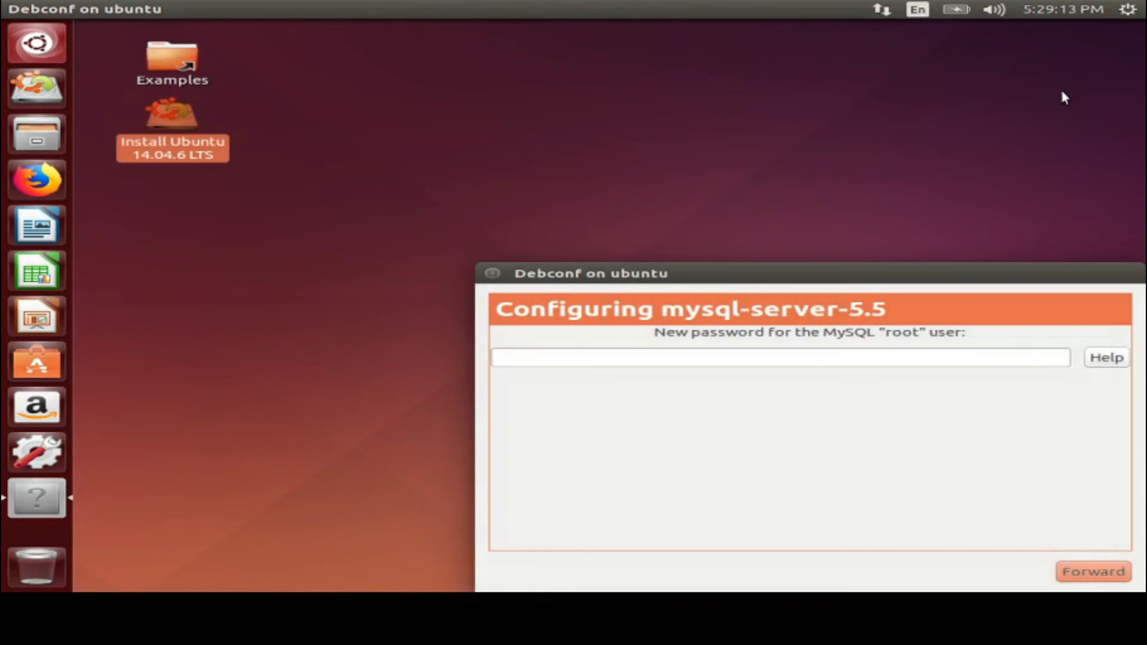